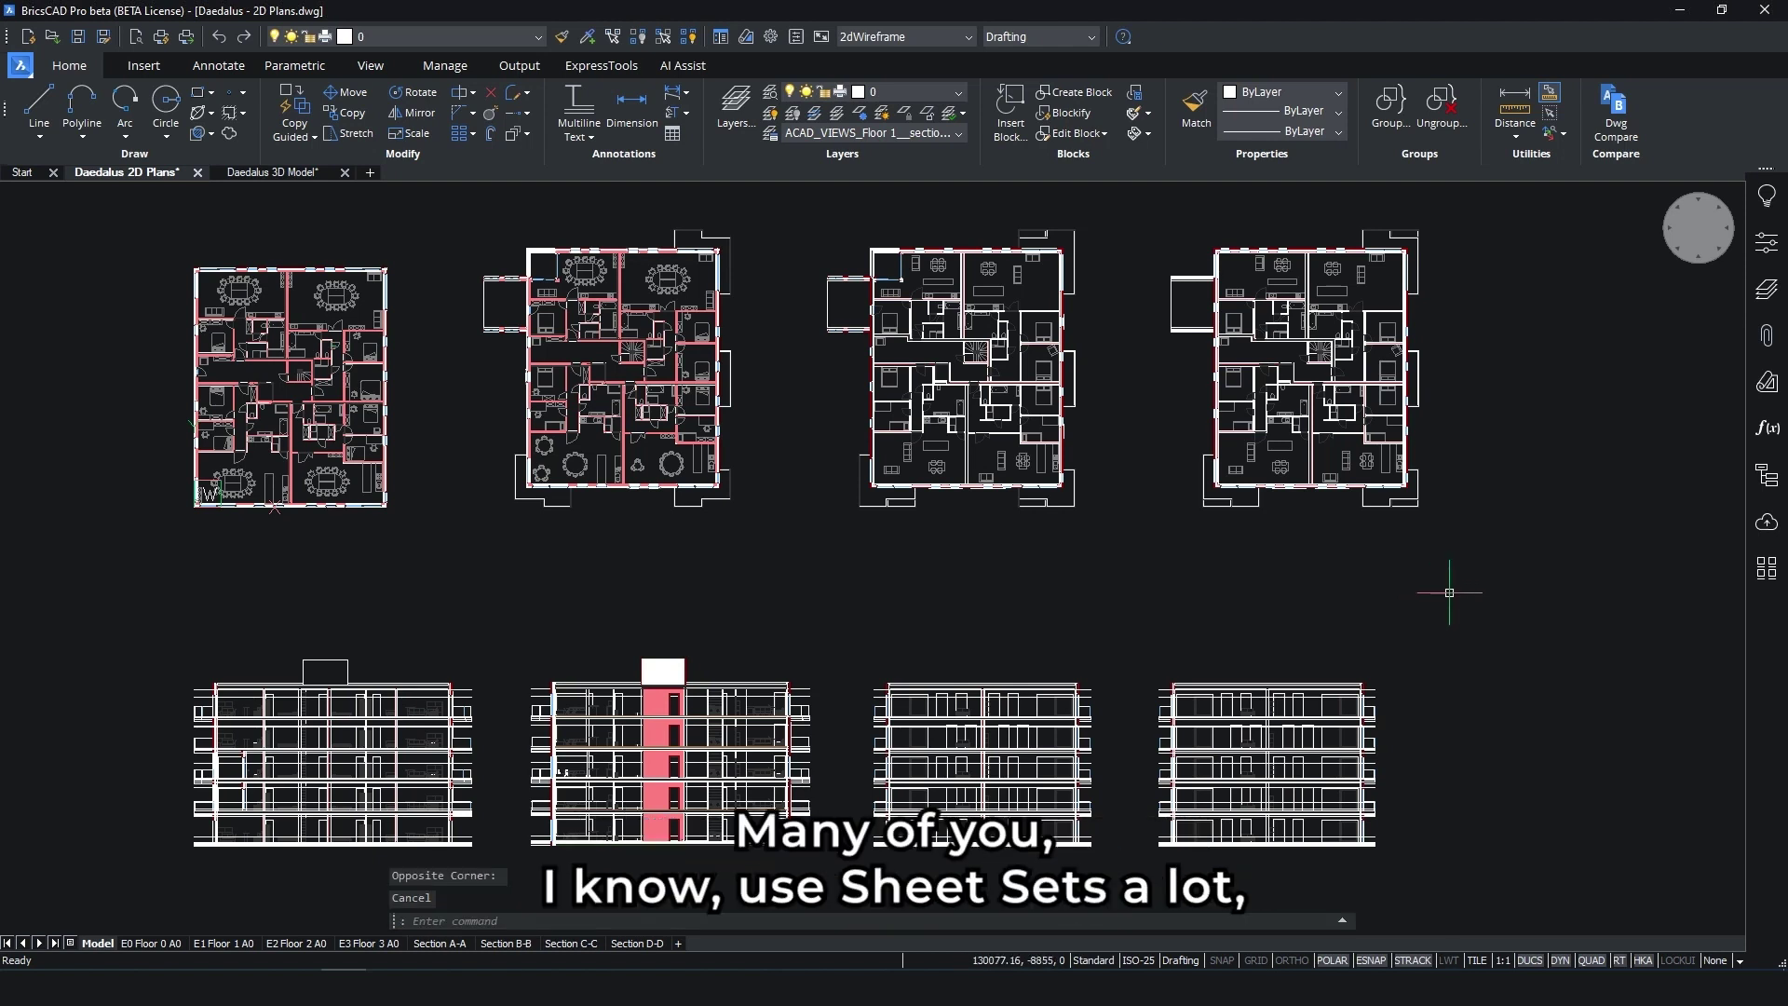
Open the Sheet Set Manager and collapse, then re-expand, the Floor Plans and Section Plans groups
click(1761, 385)
click(1520, 323)
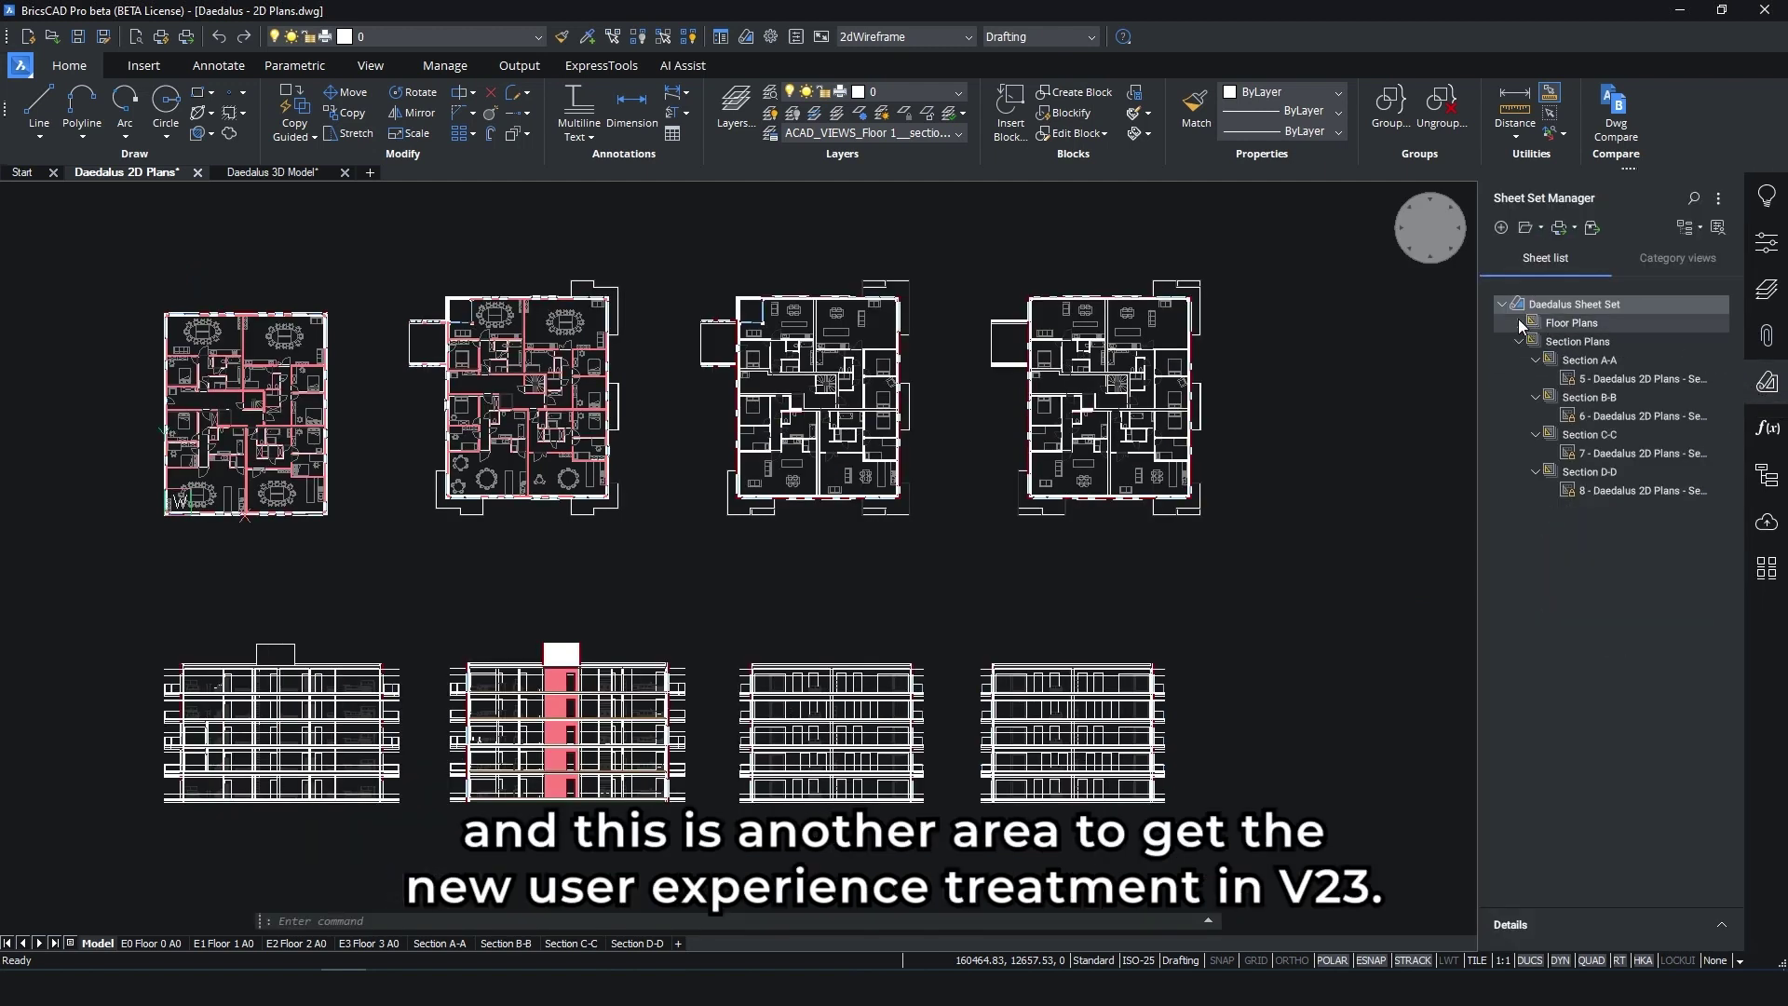
click(1519, 342)
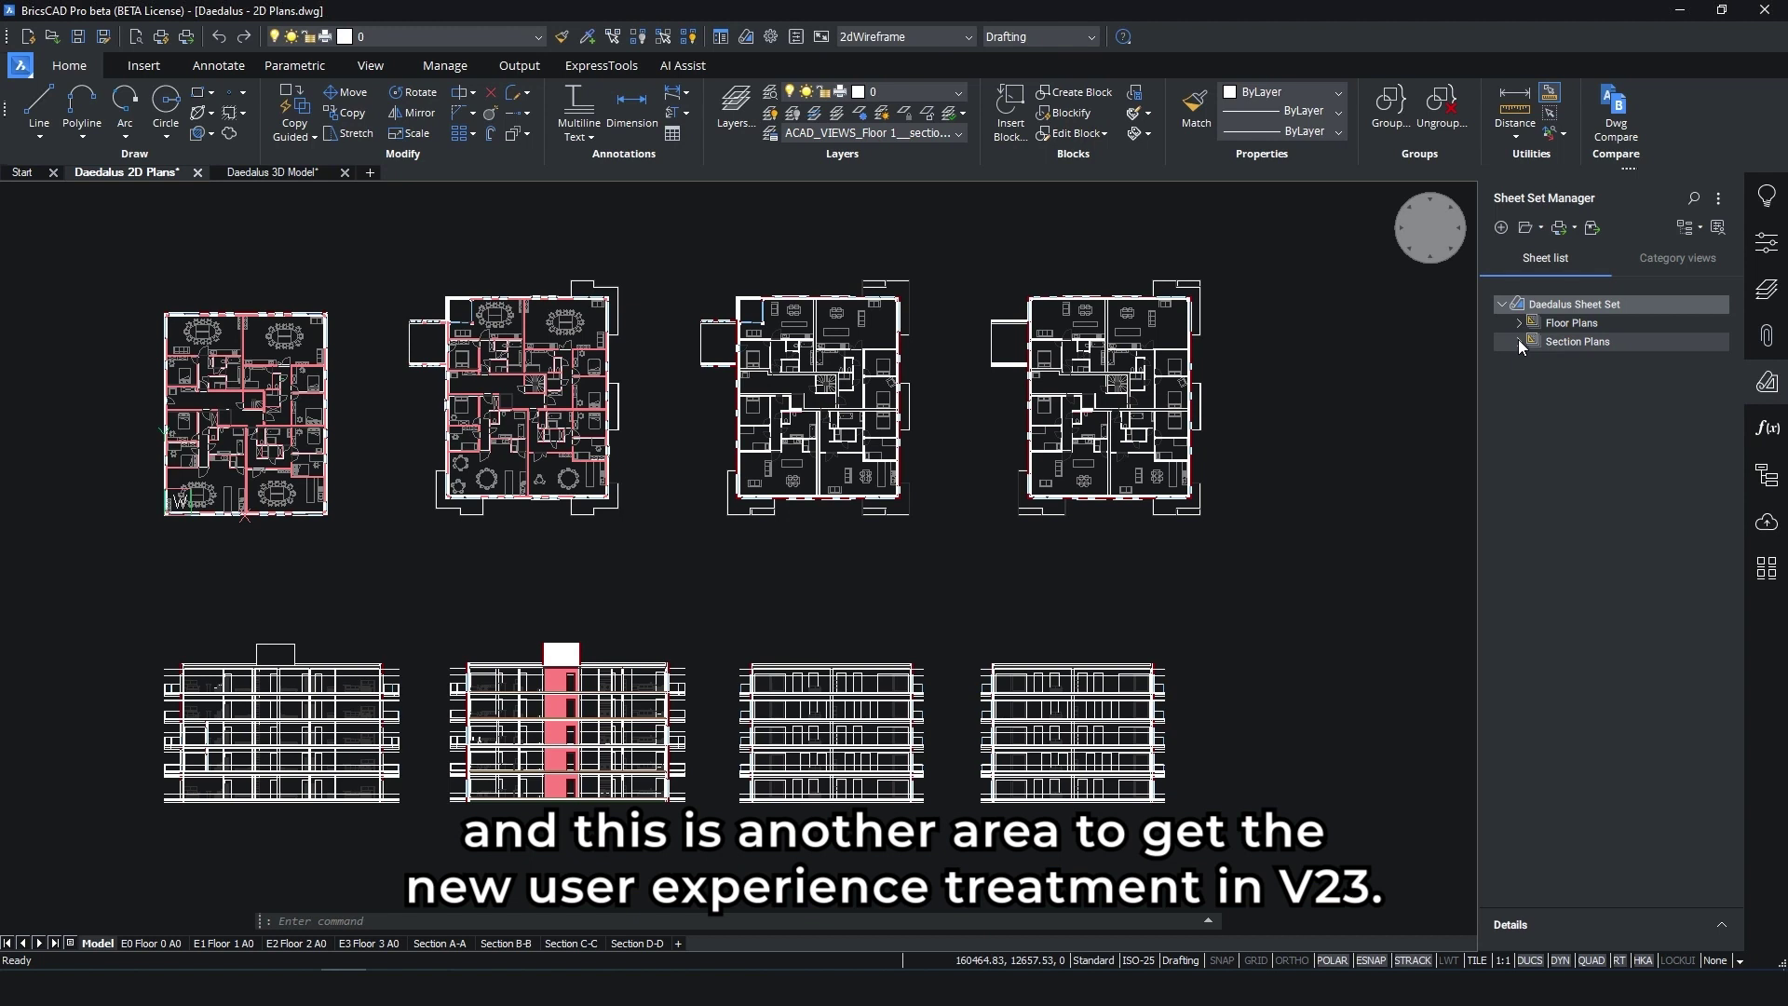
click(1519, 342)
click(1521, 325)
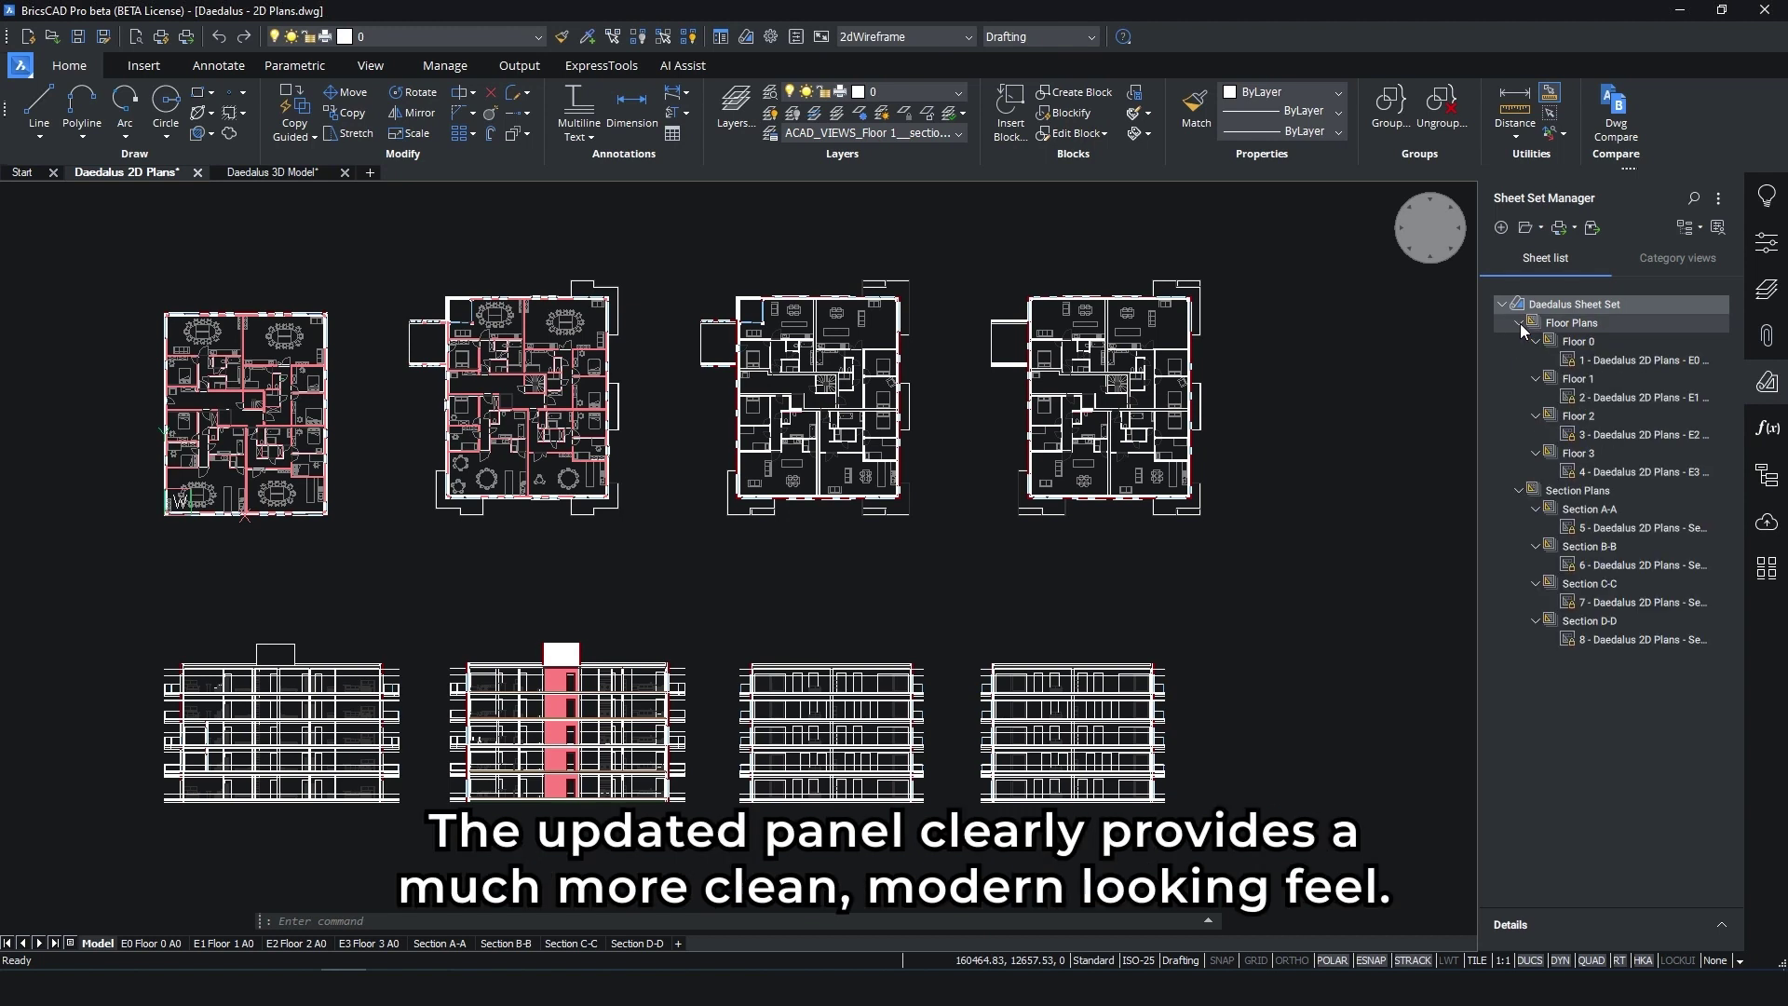
Open the Floor 1 and Section A-A sheets, return to the model, then close the sheet set panel
double_click(1630, 396)
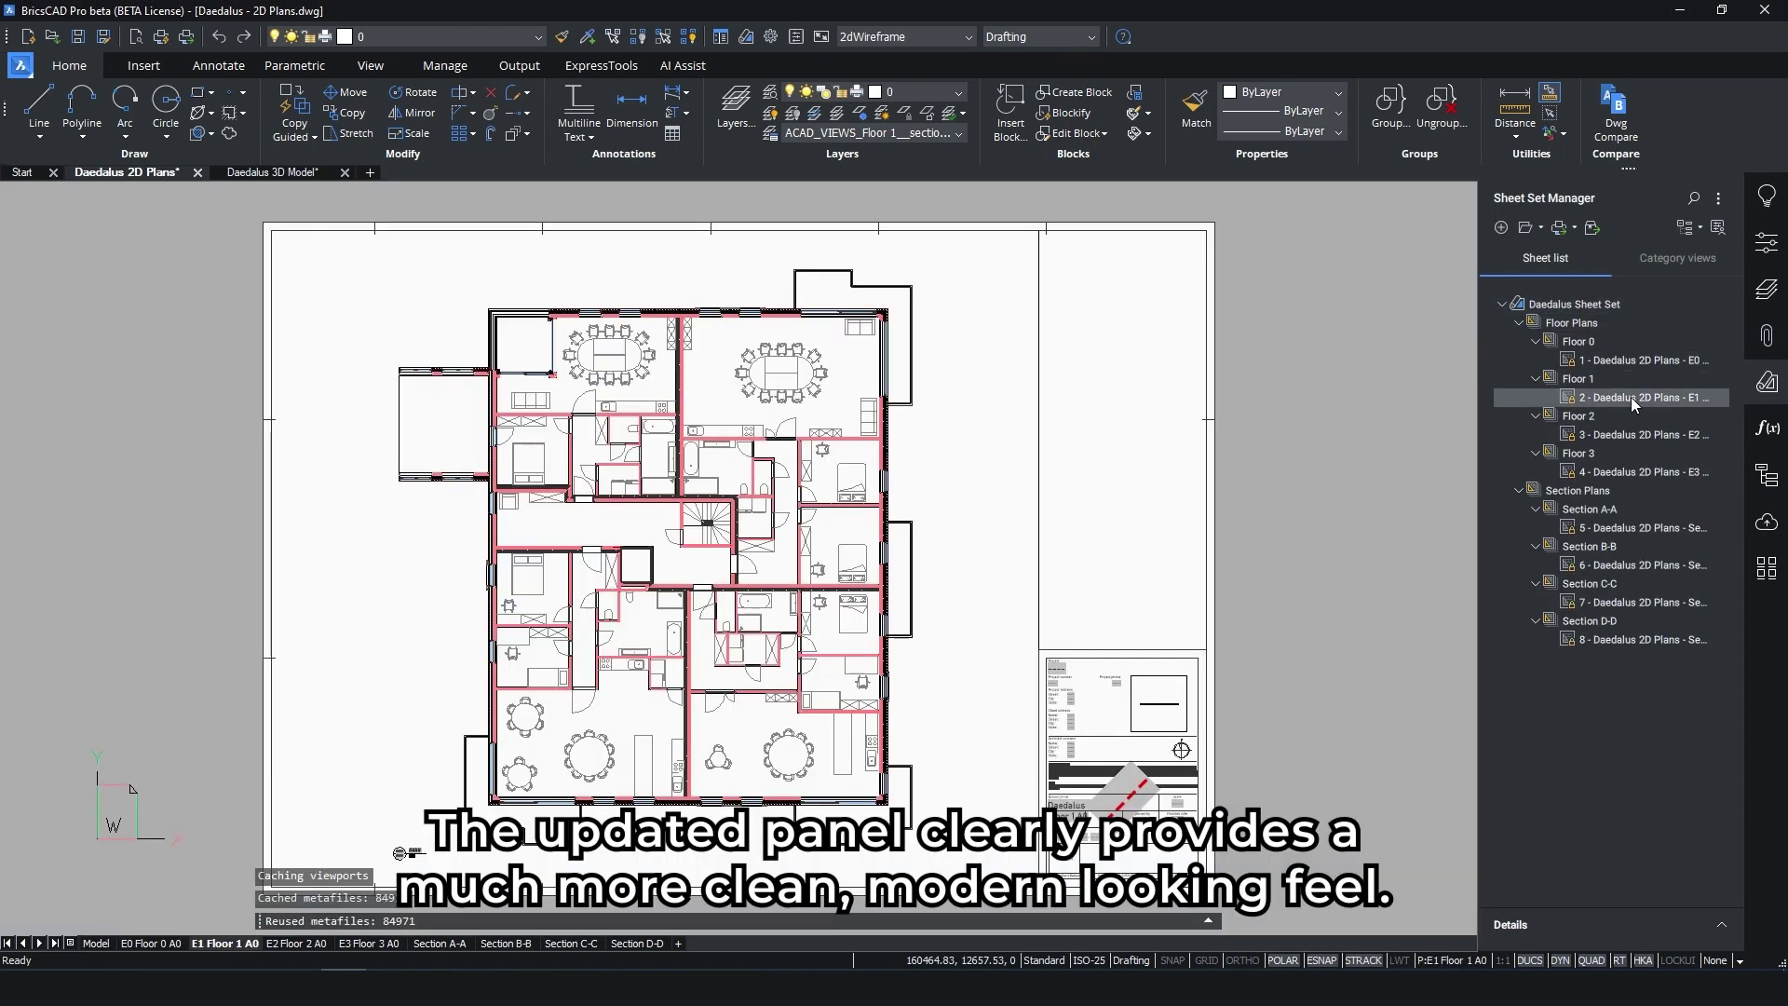
double_click(1651, 528)
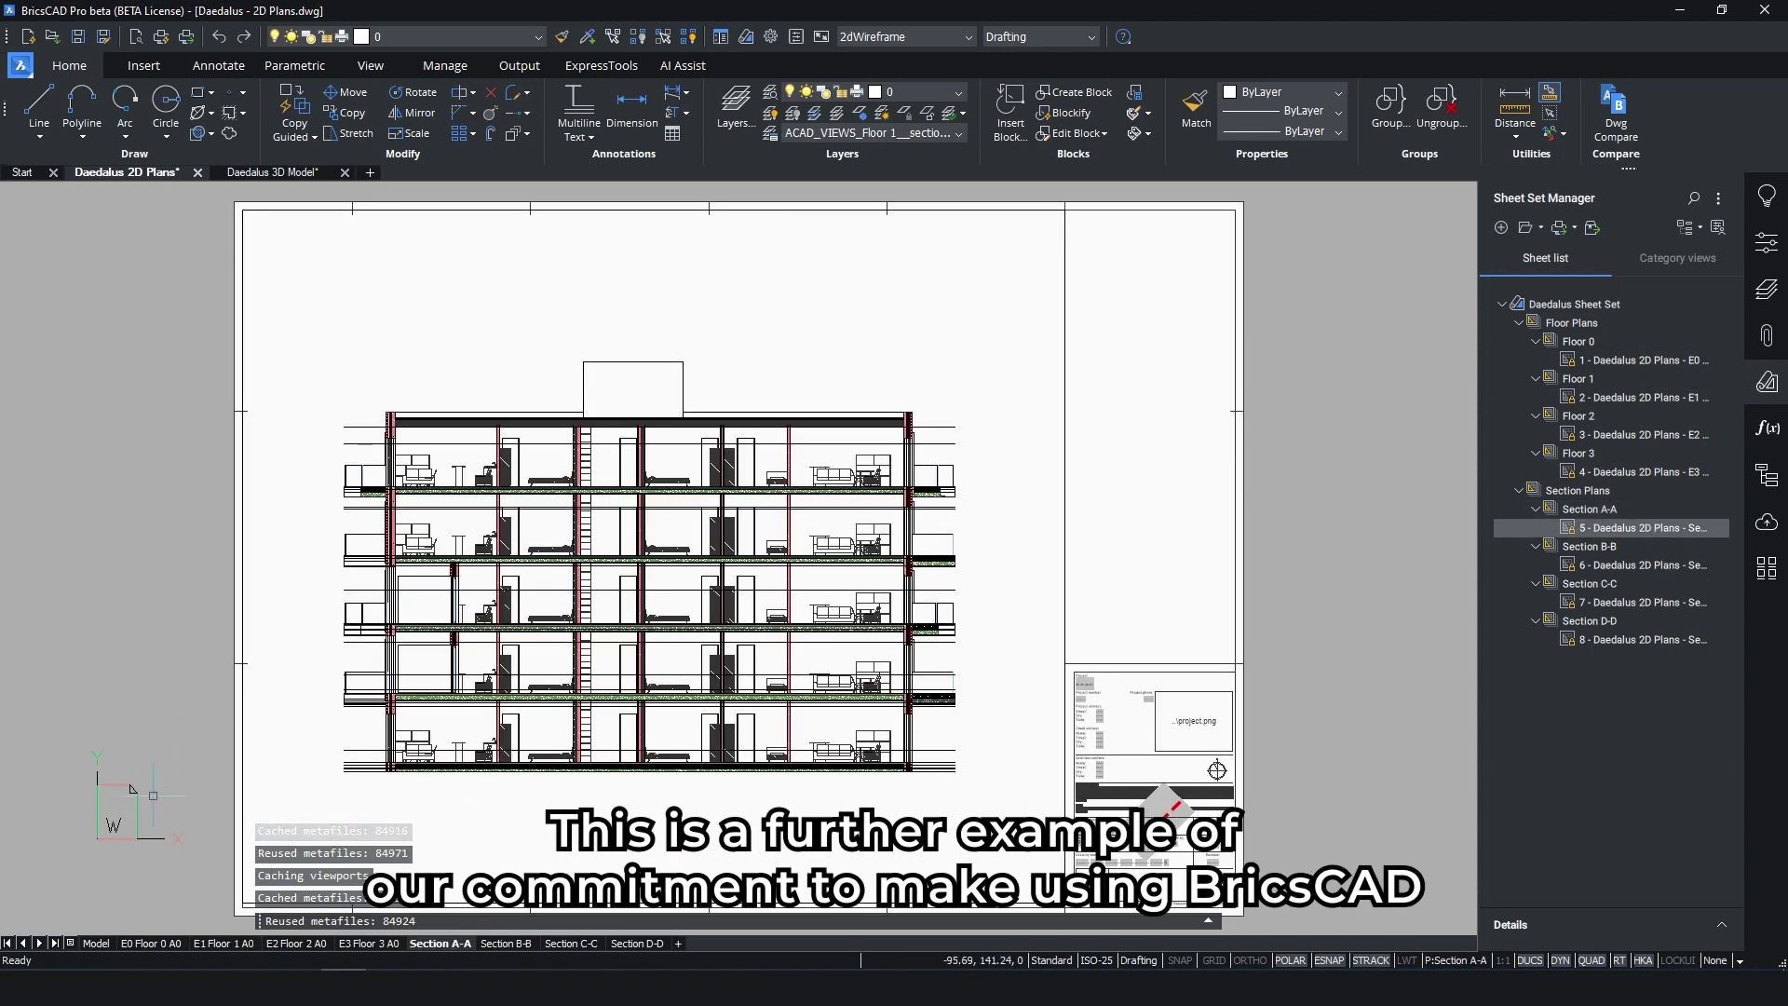
click(97, 943)
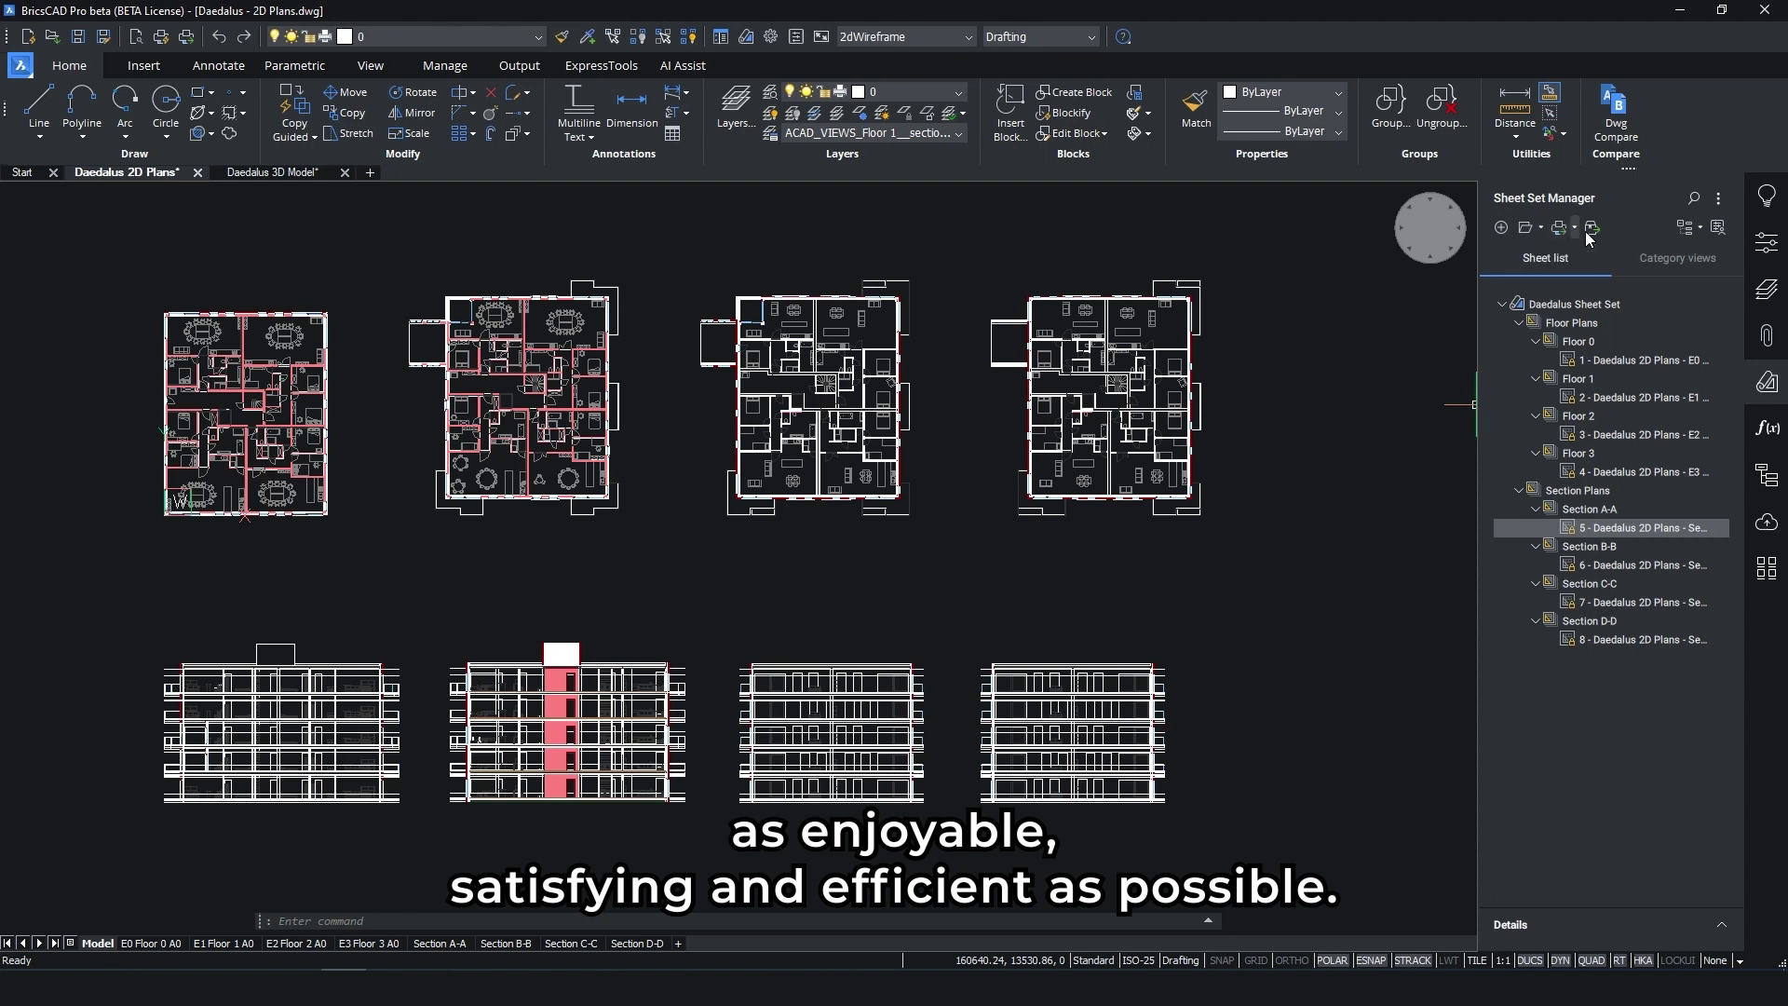
click(1719, 199)
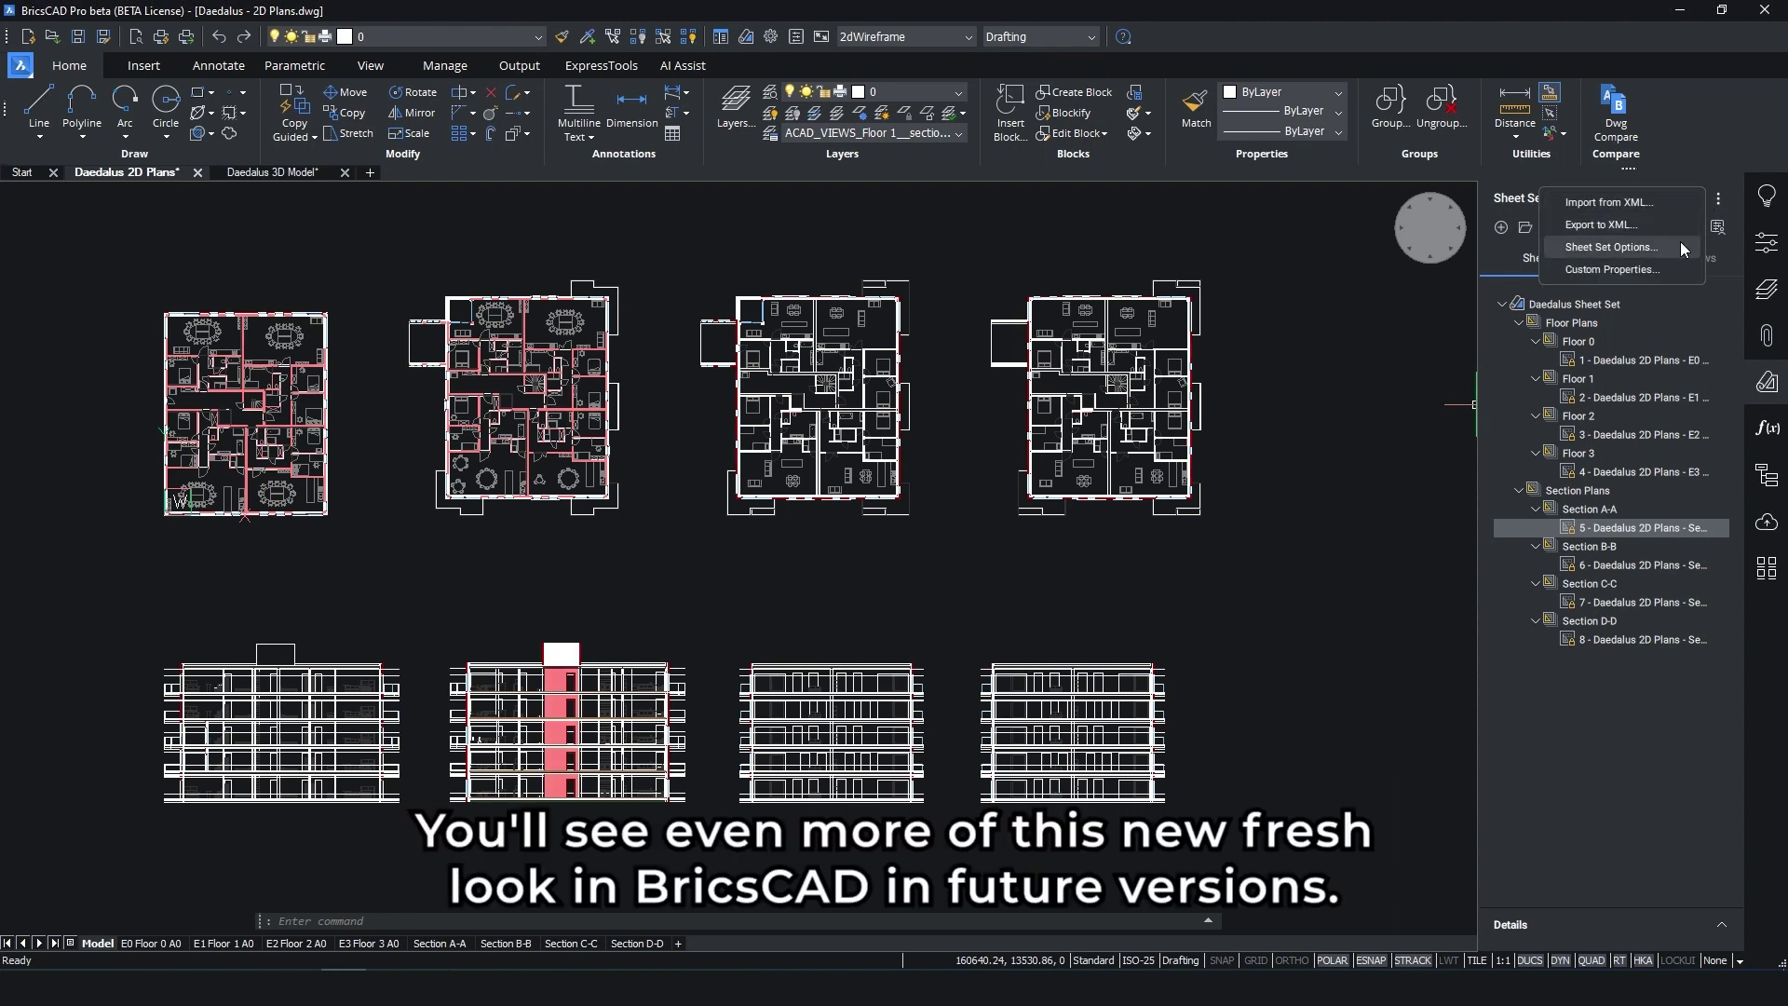
click(1766, 381)
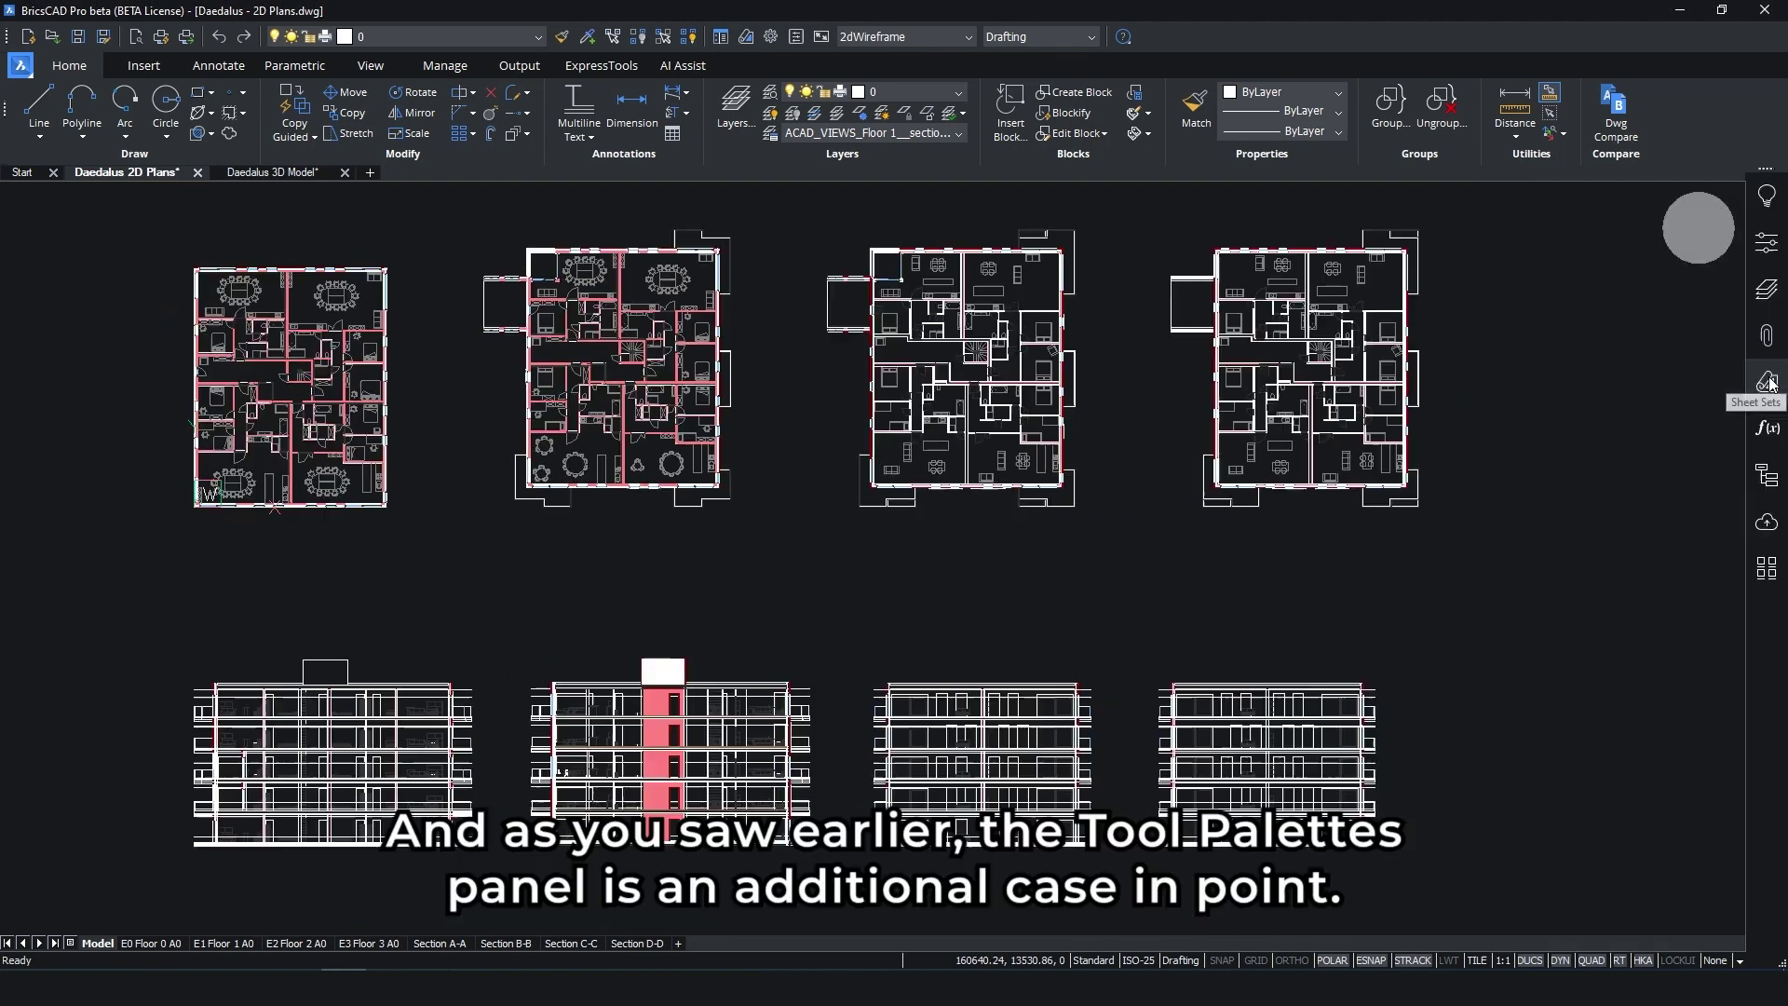
Open Tool Palettes, browse the Draw, Parametrics and Hatches palettes, and return to BricsCAD
click(1765, 570)
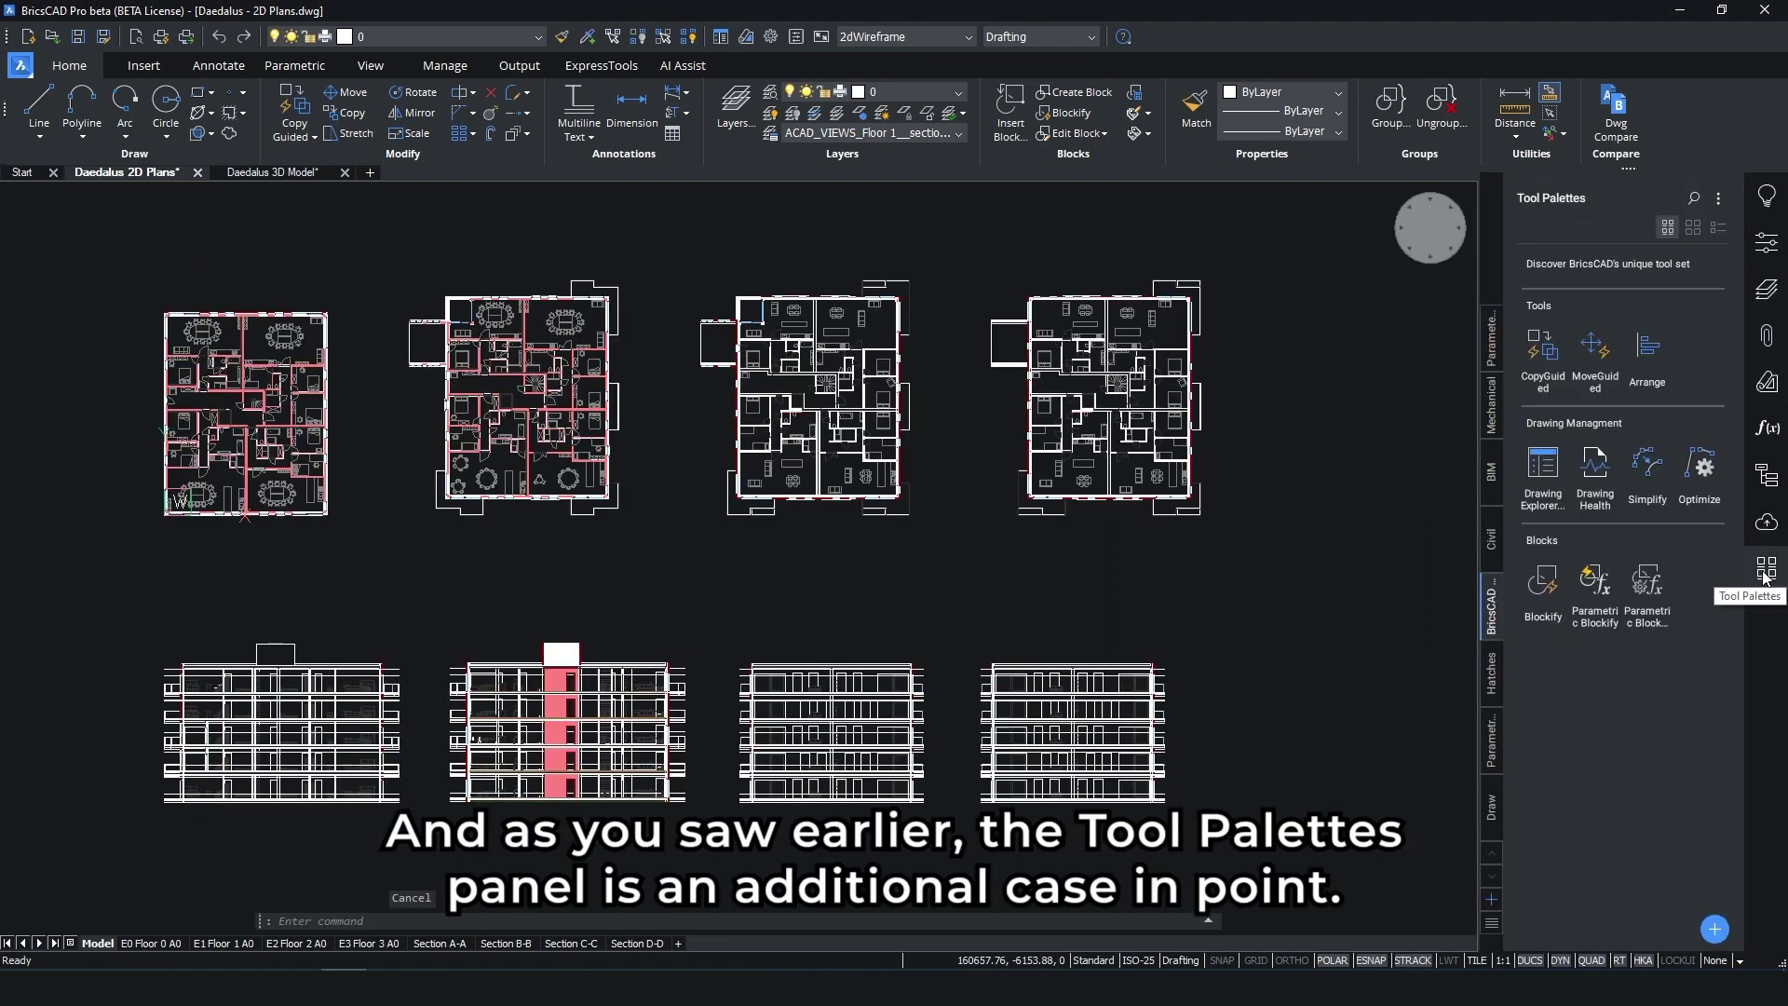
click(1494, 802)
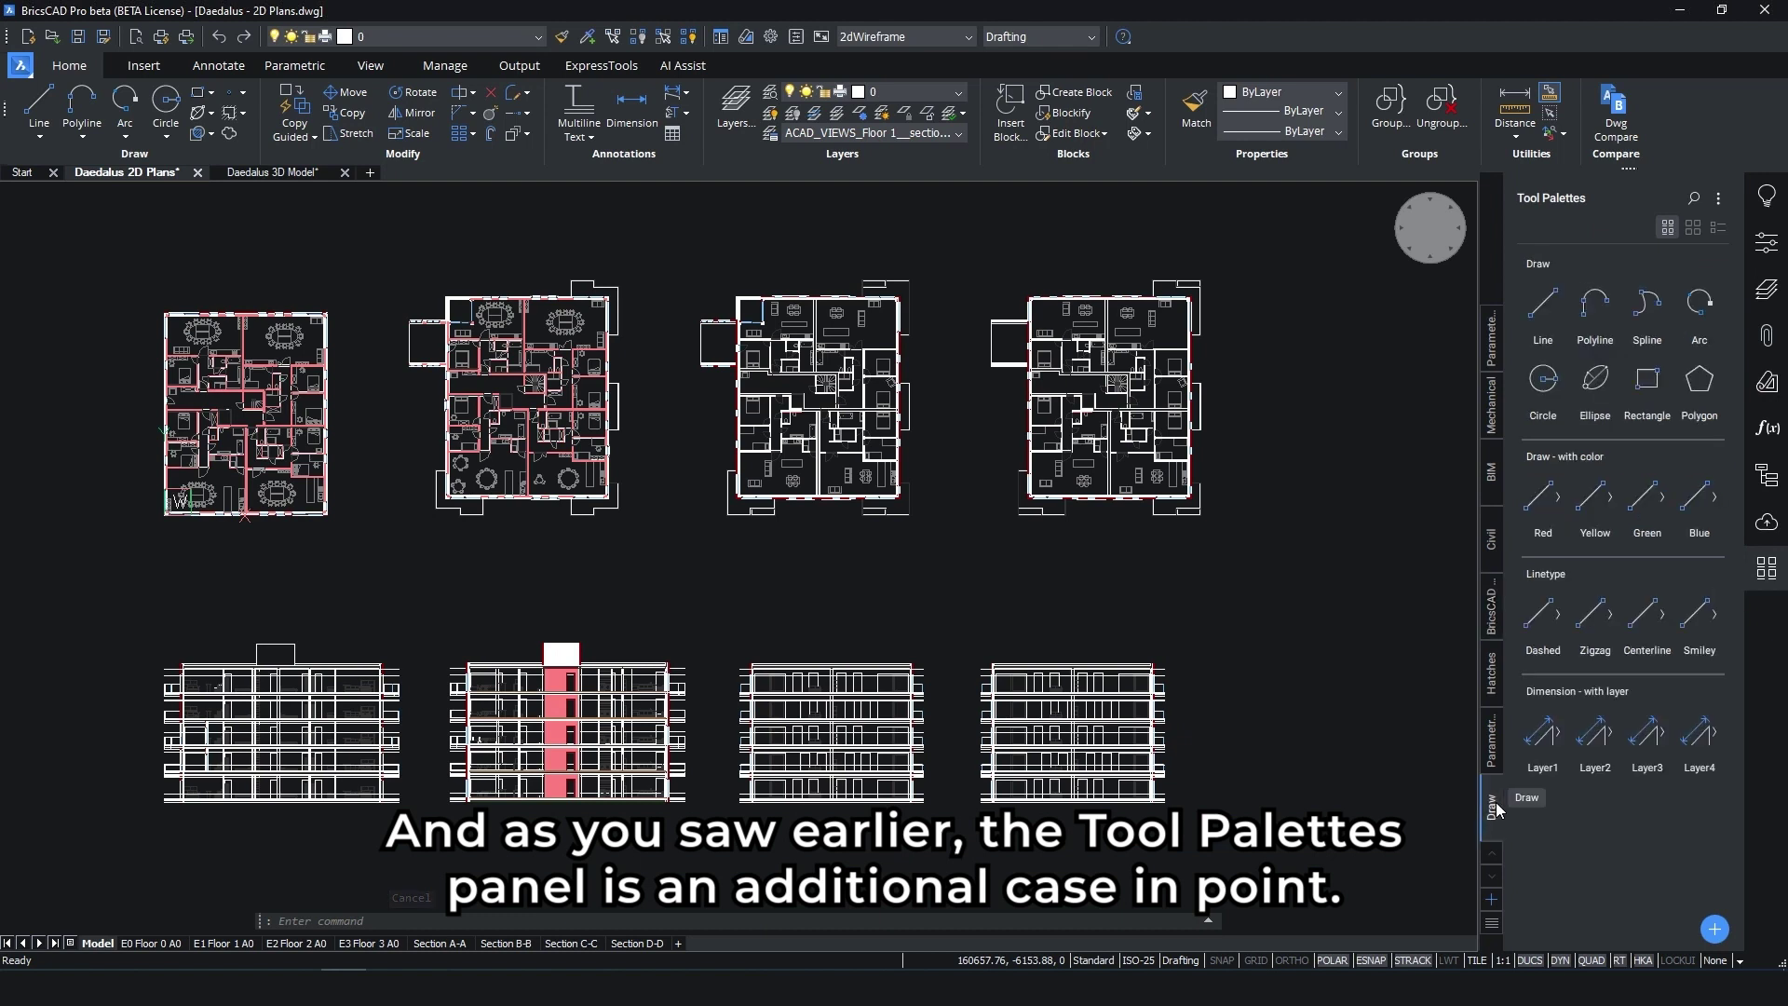
click(1493, 740)
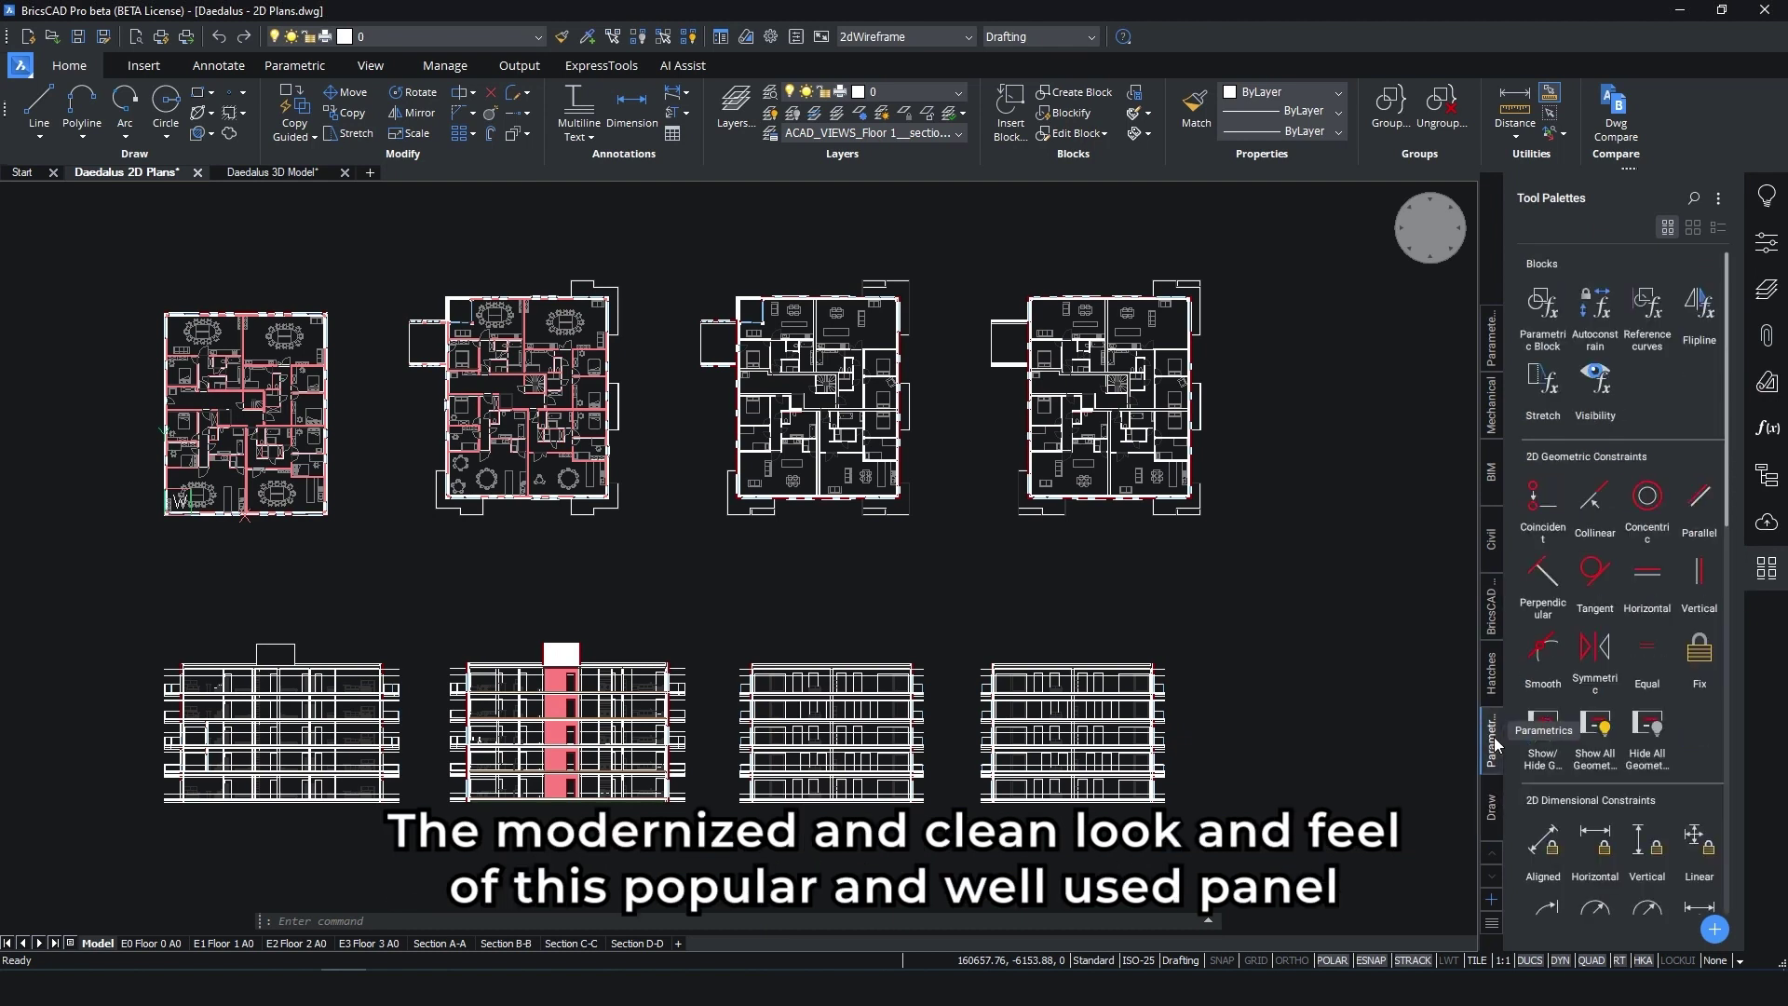
click(1491, 675)
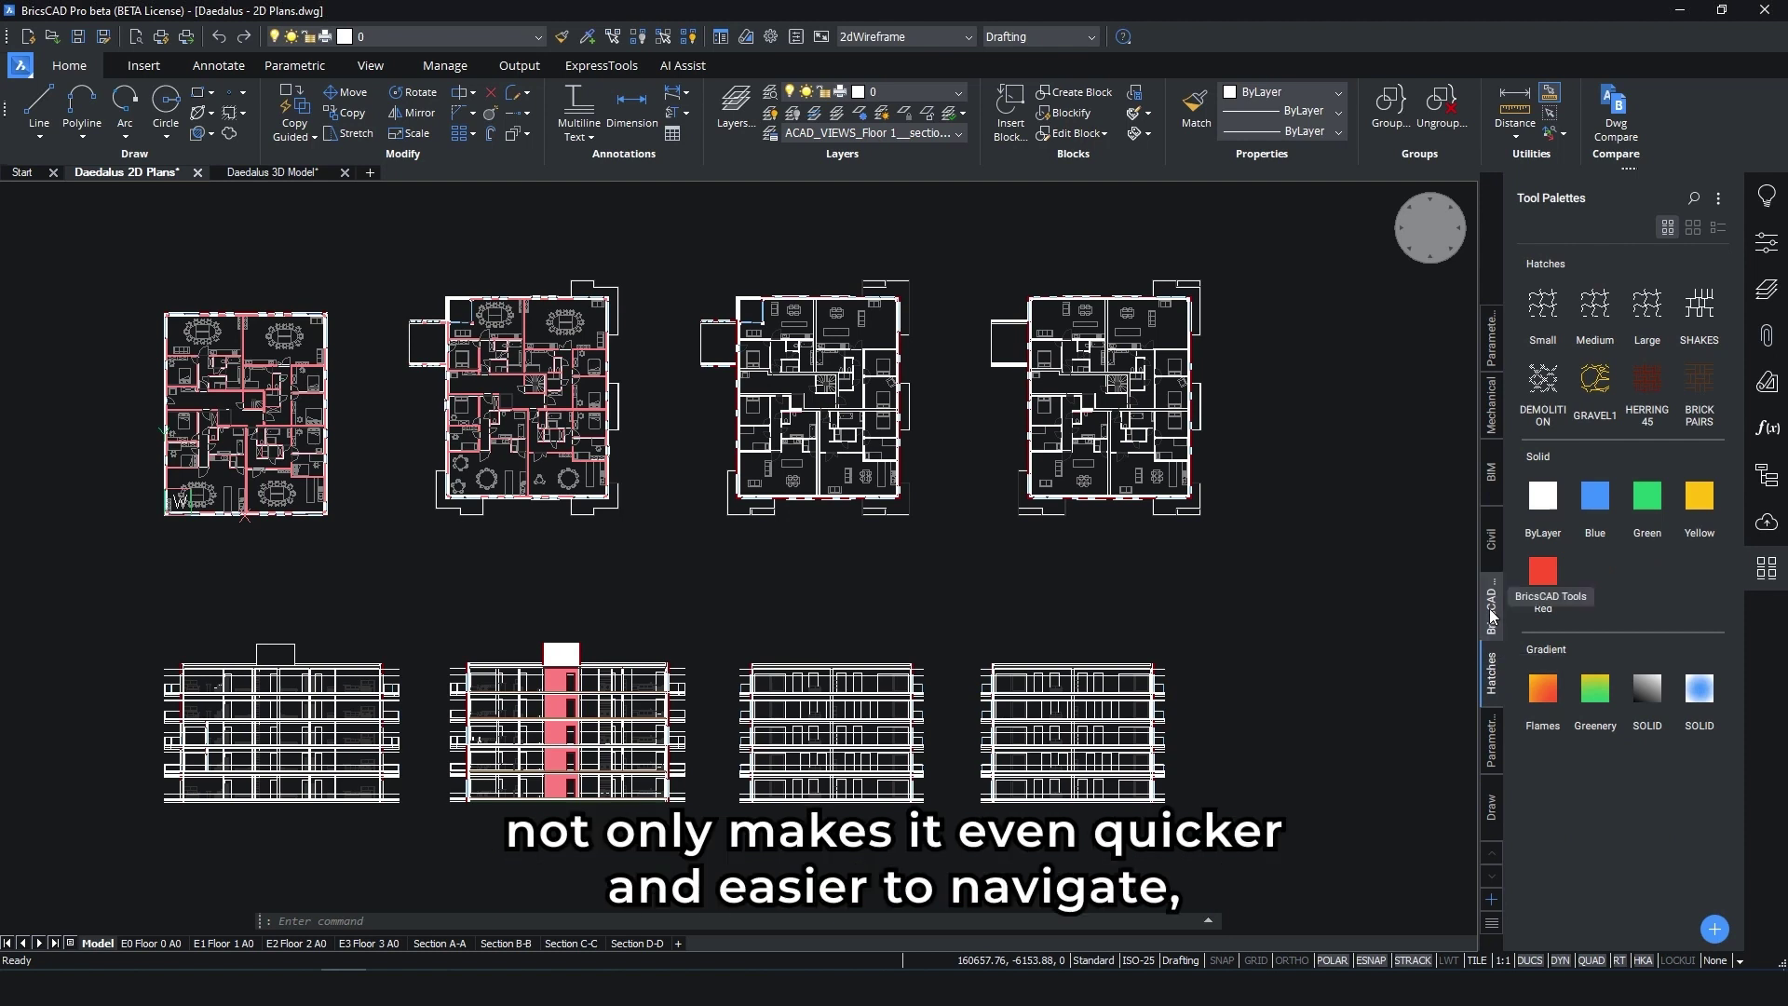
click(1489, 607)
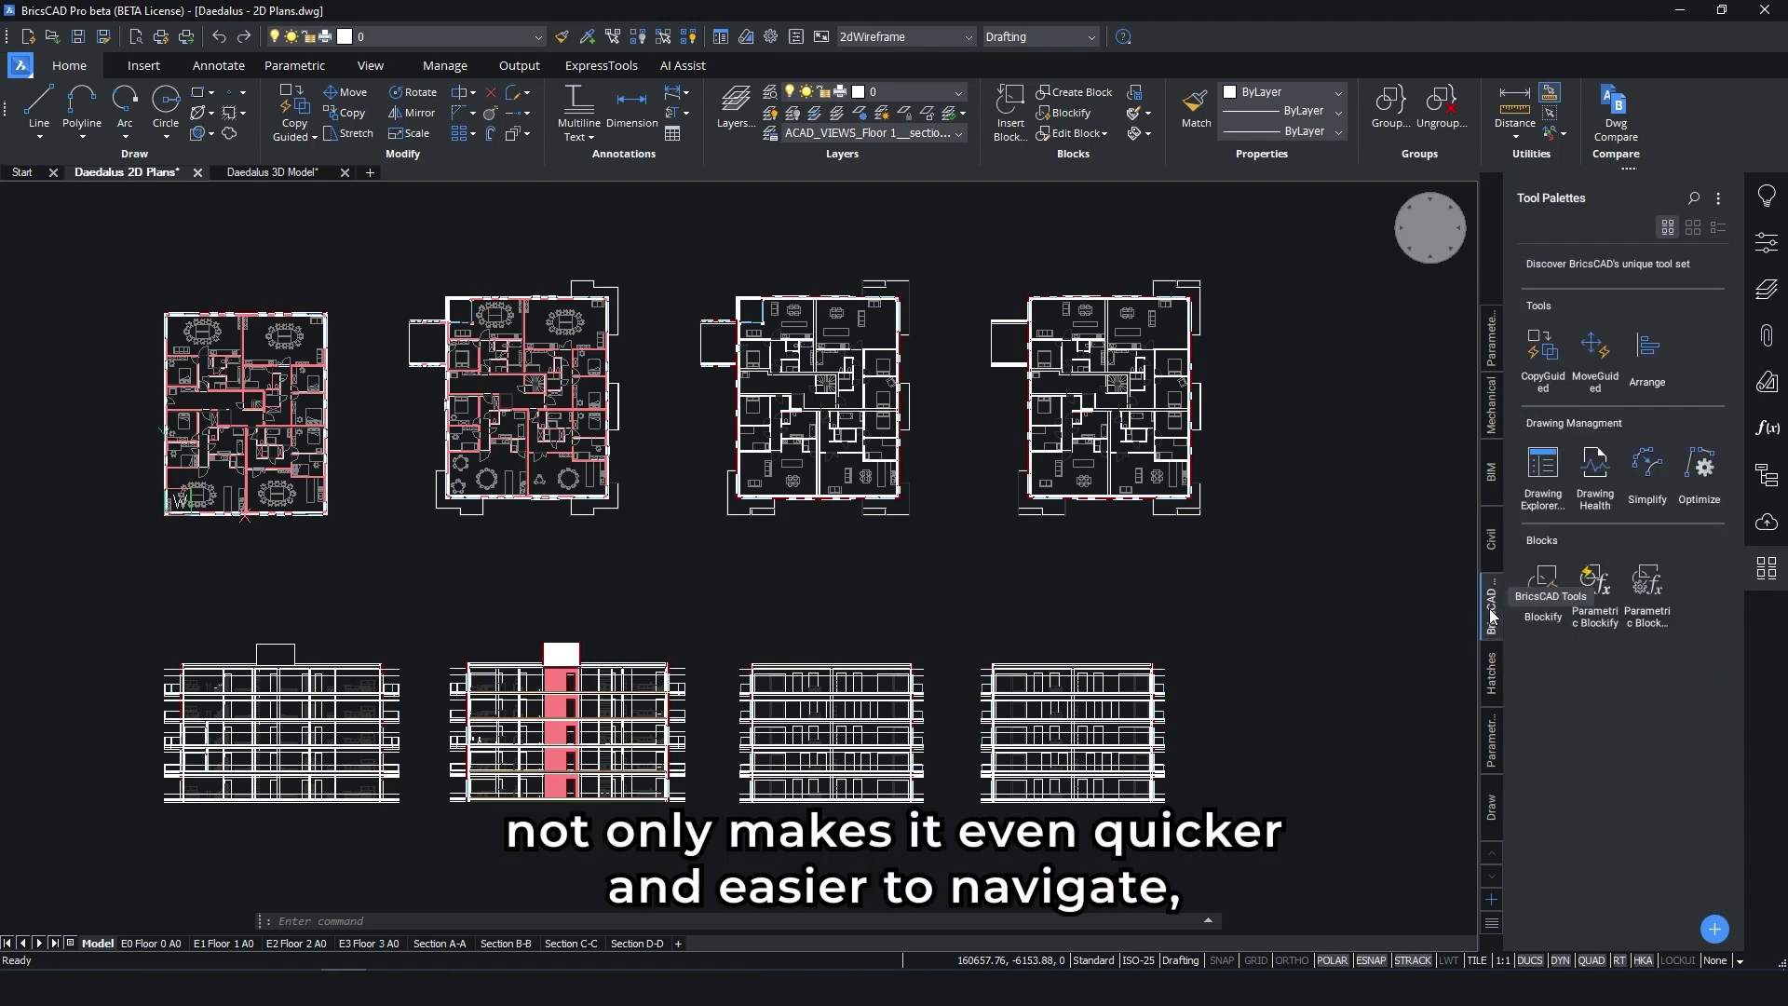
Add a text label named 'Manipulator' to the BricsCAD tool palette
click(1714, 926)
click(1708, 868)
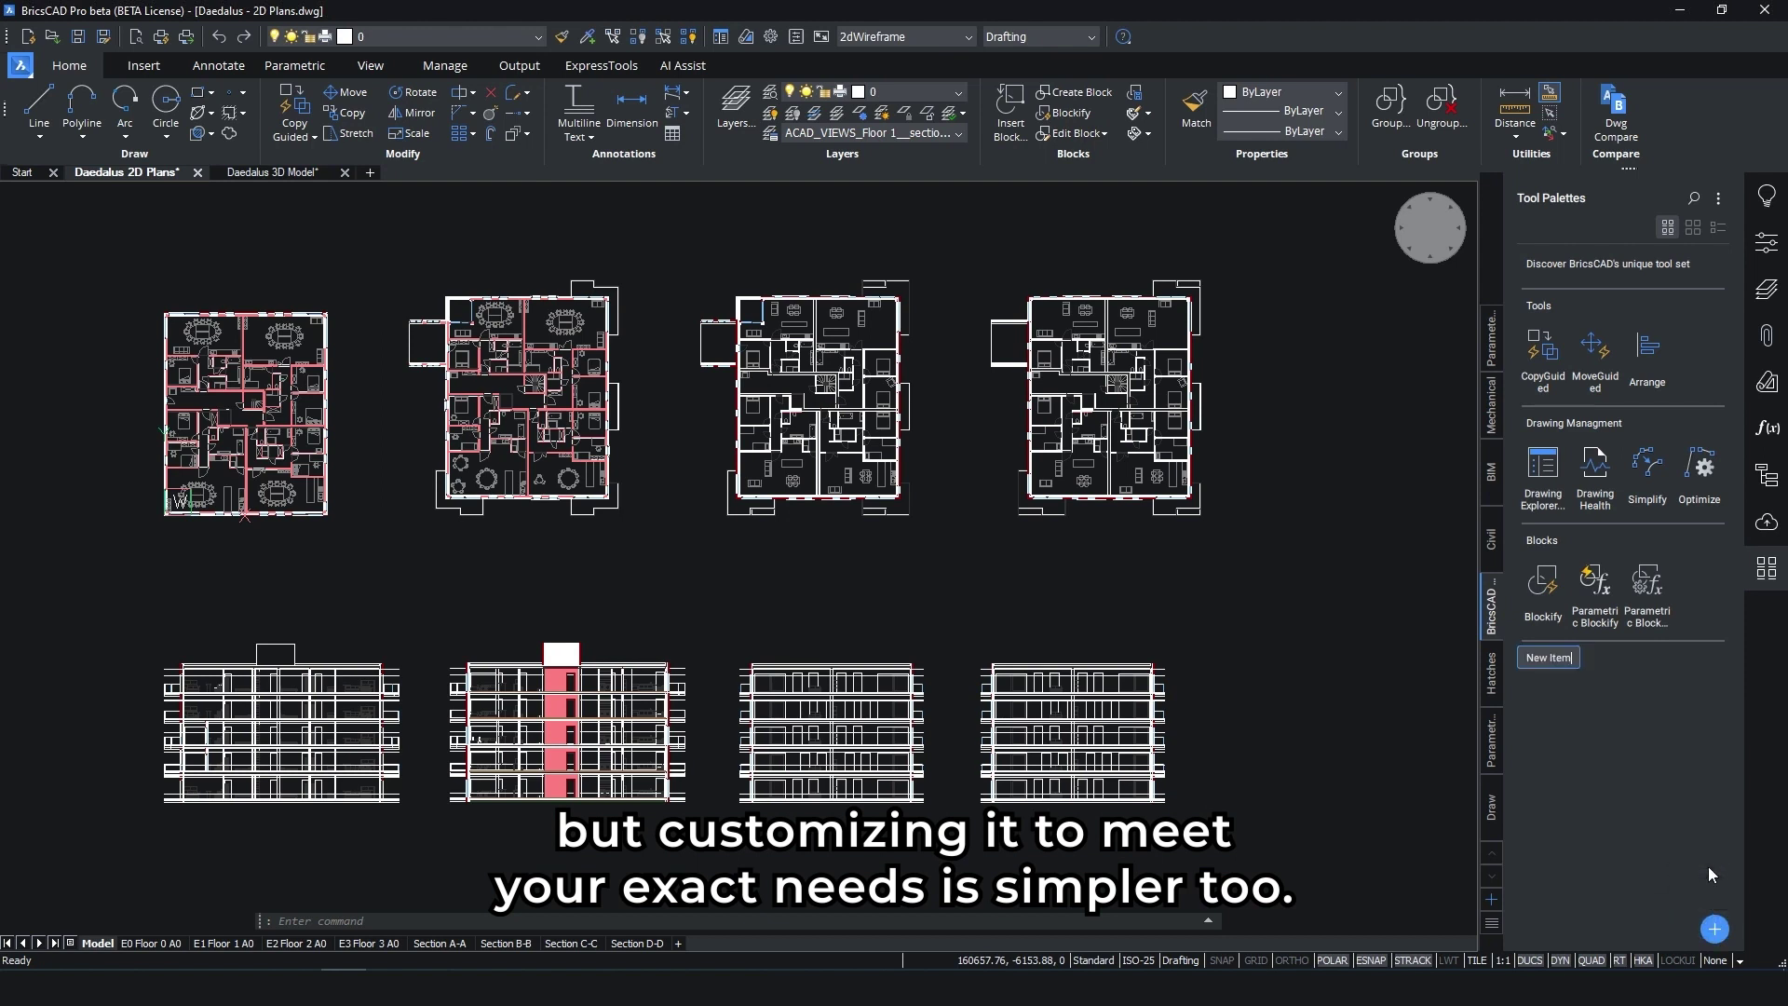
key(ctrl+a)
text(Mani)
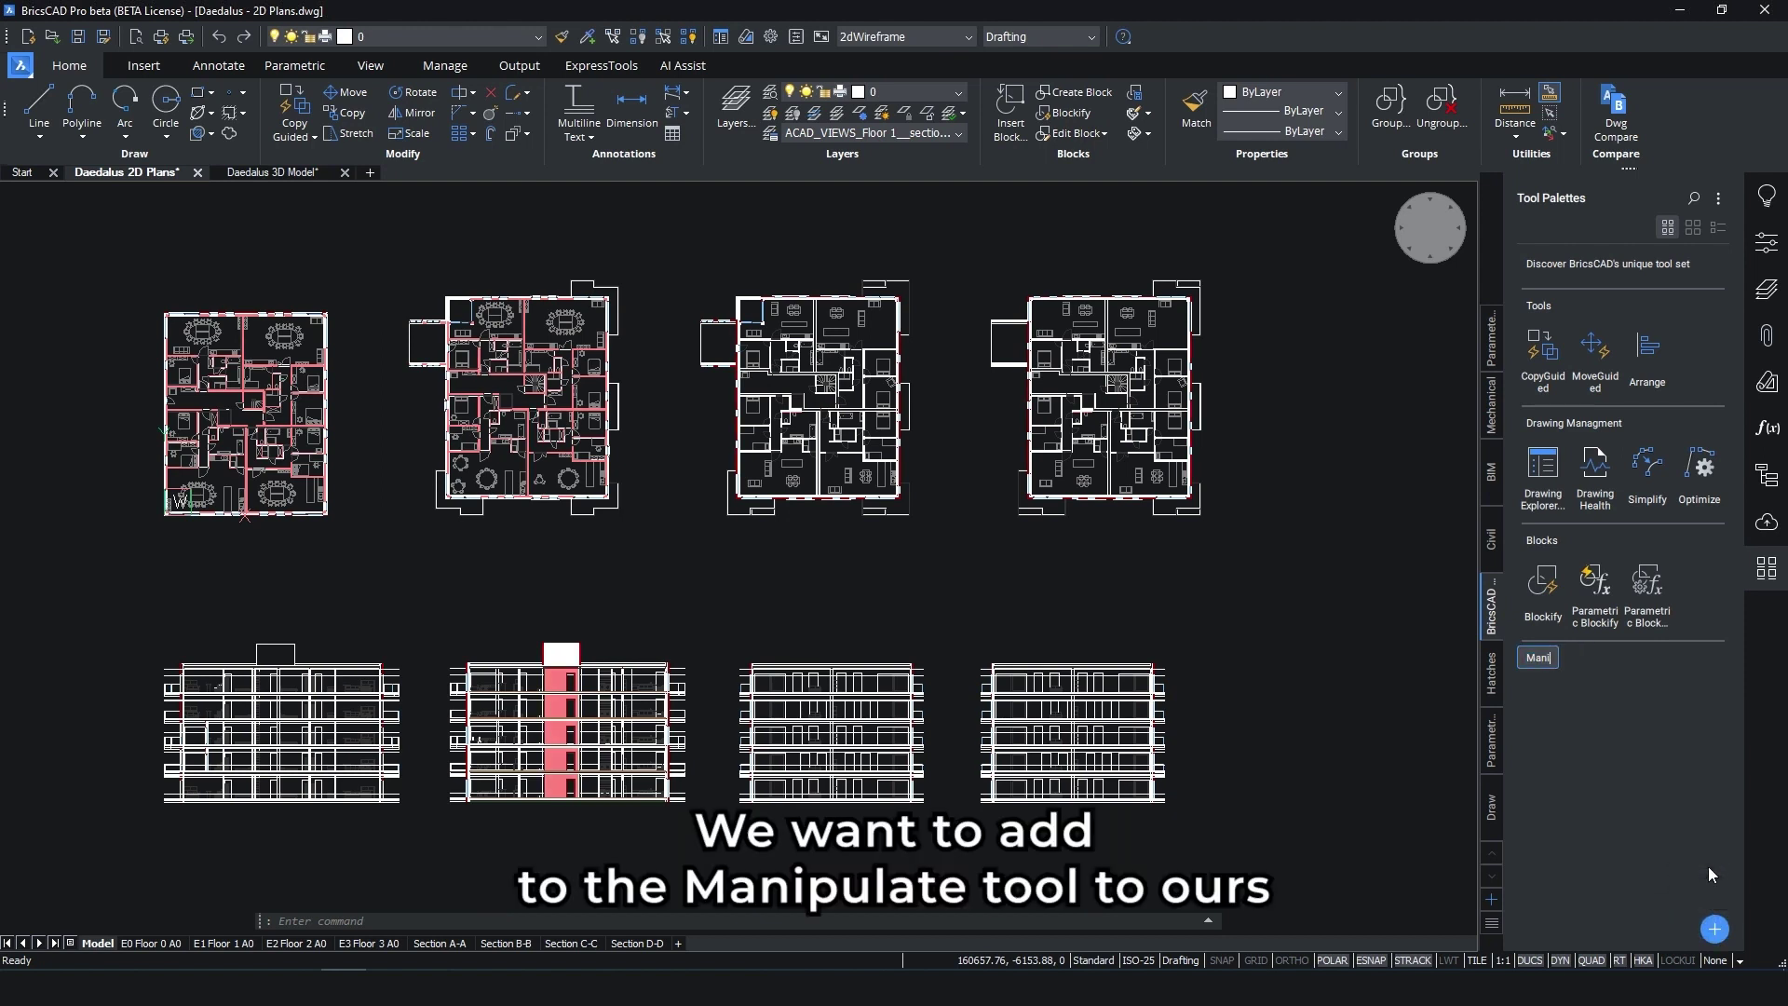
text(pulator)
key(Return)
Add the Manipulate tool to the current palette from the customization list and reposition it
click(1714, 929)
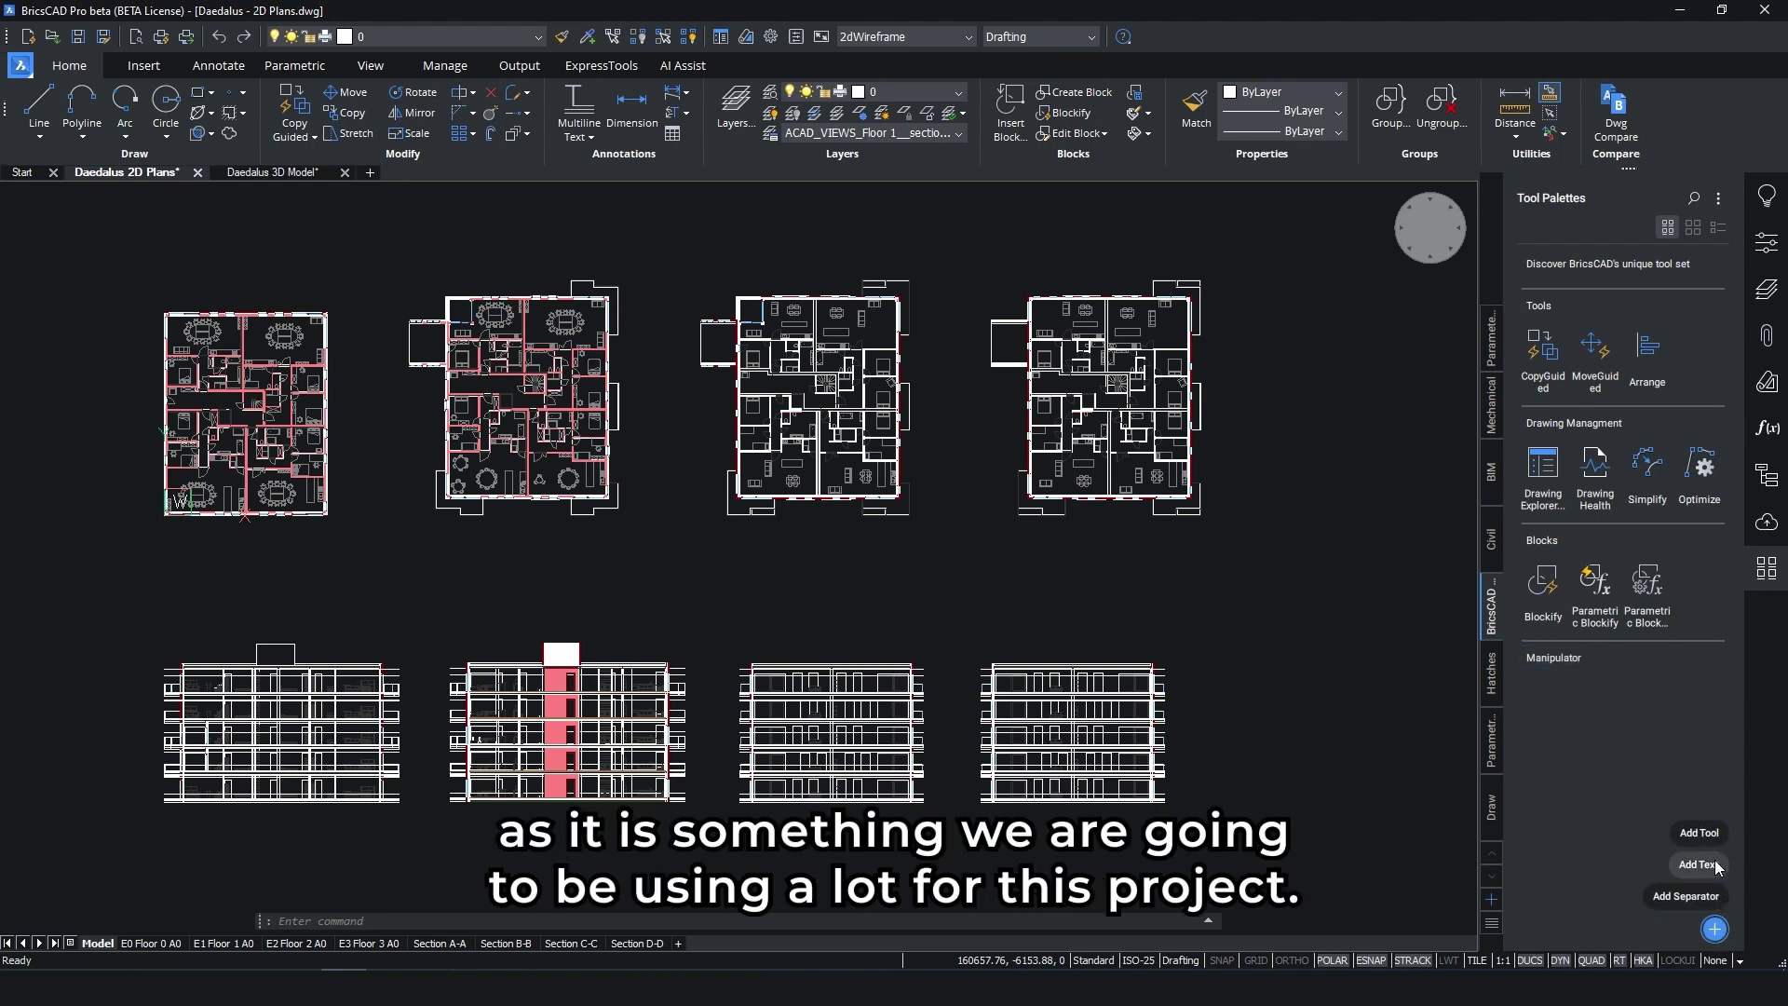
click(1703, 835)
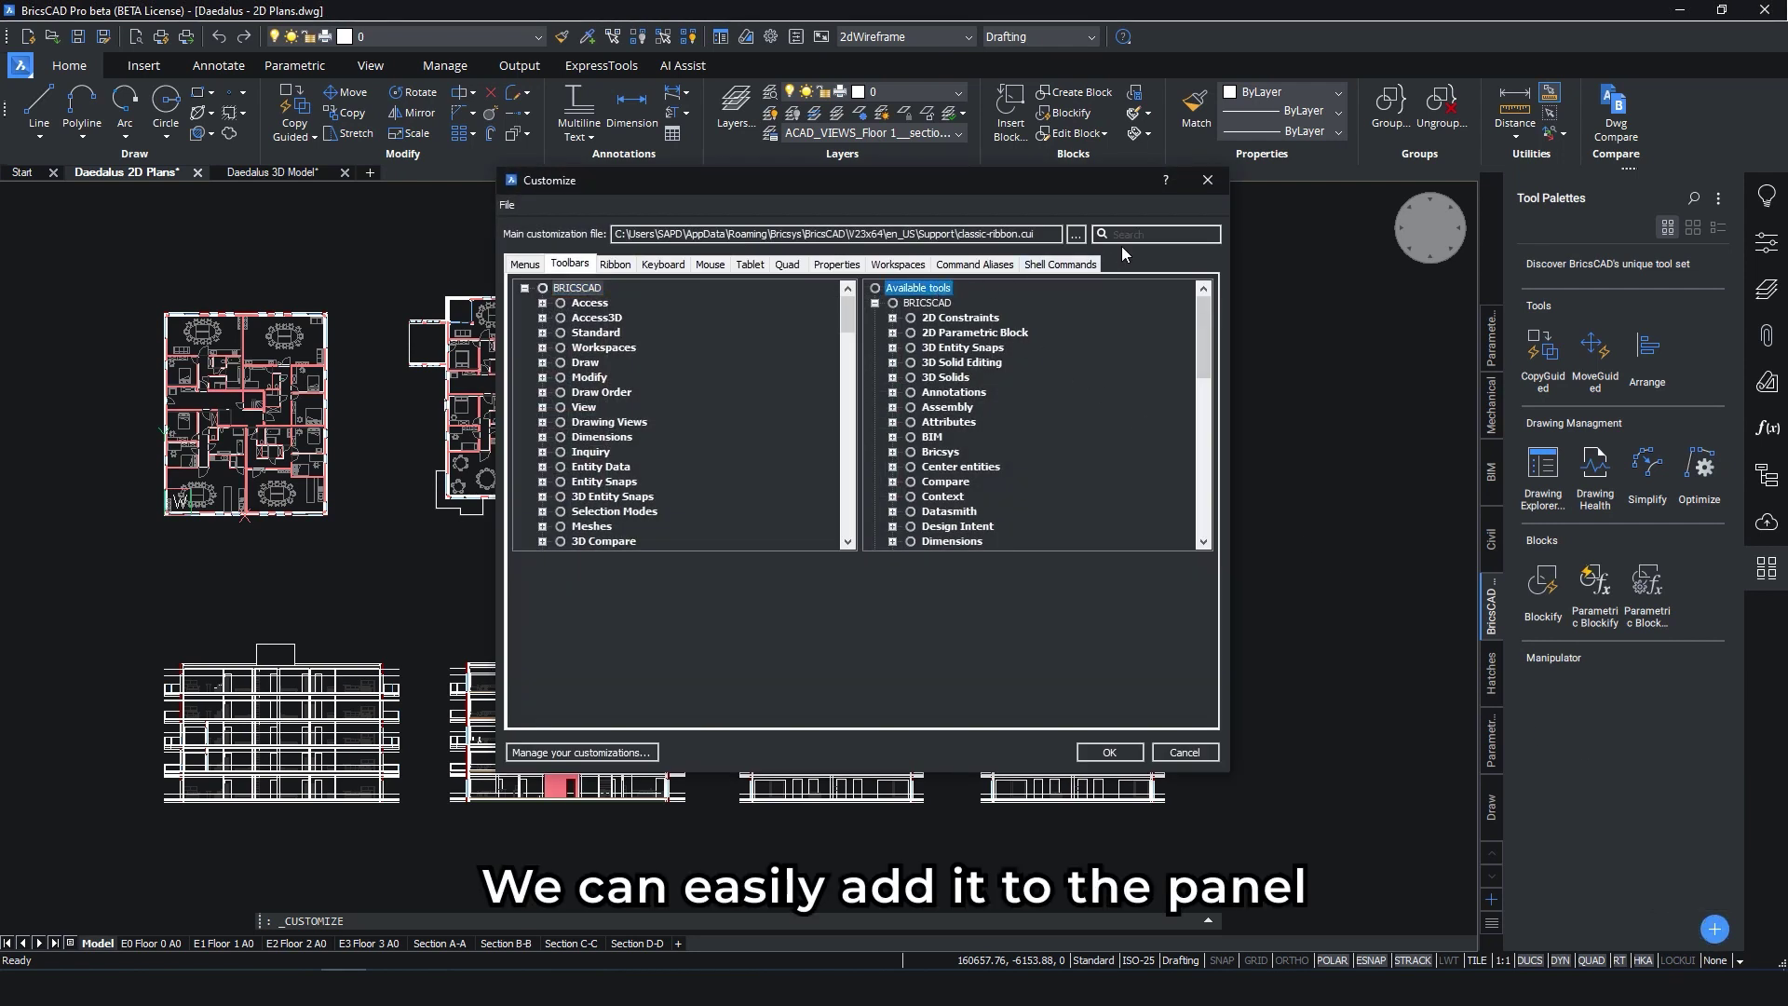
click(1129, 234)
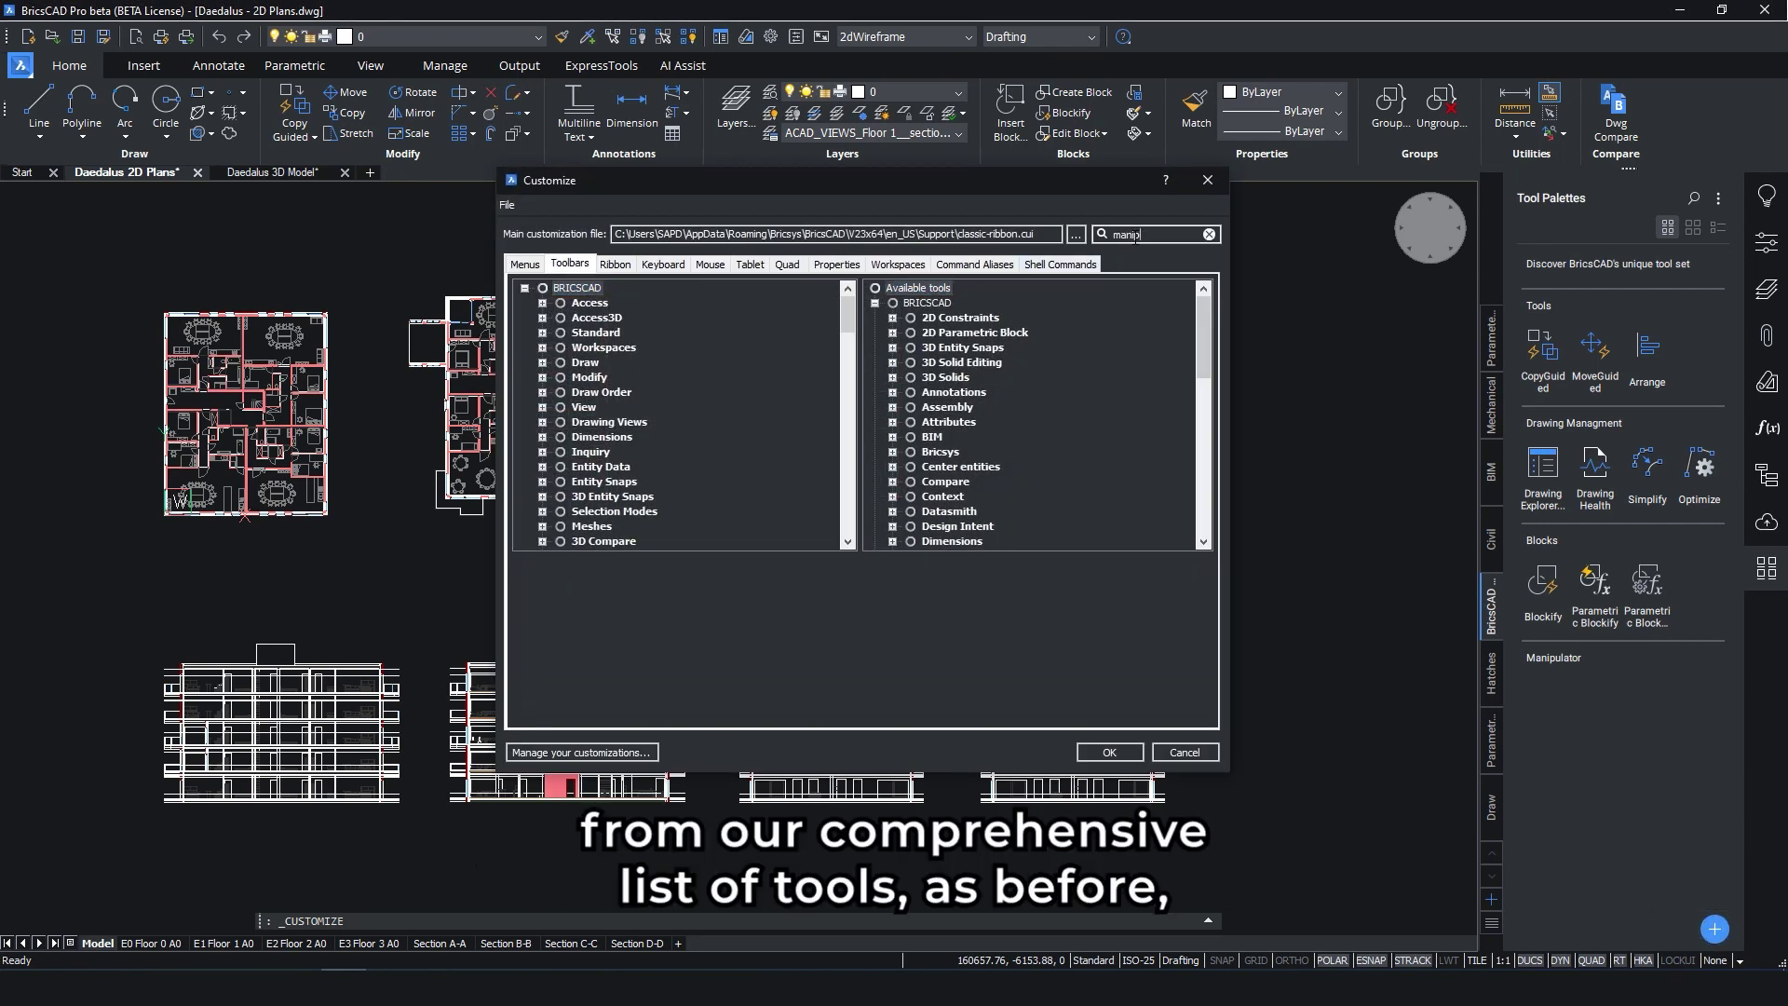
key(Return)
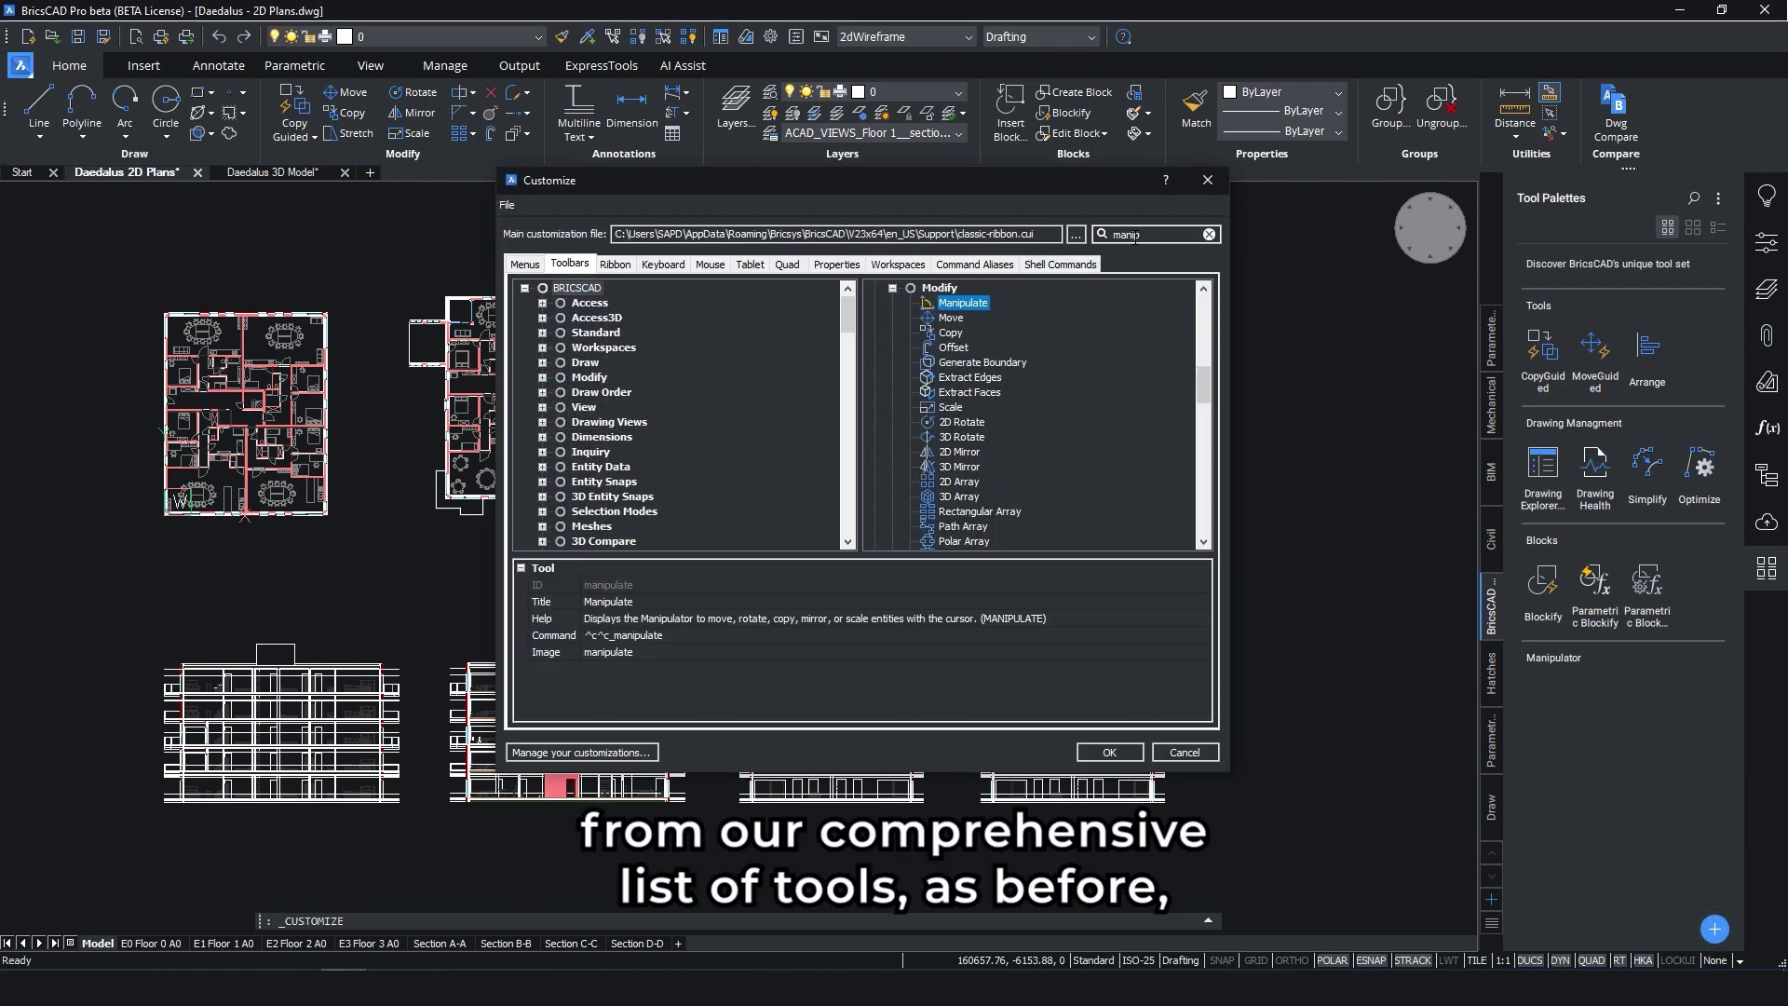
right_click(980, 304)
click(1135, 384)
click(1113, 752)
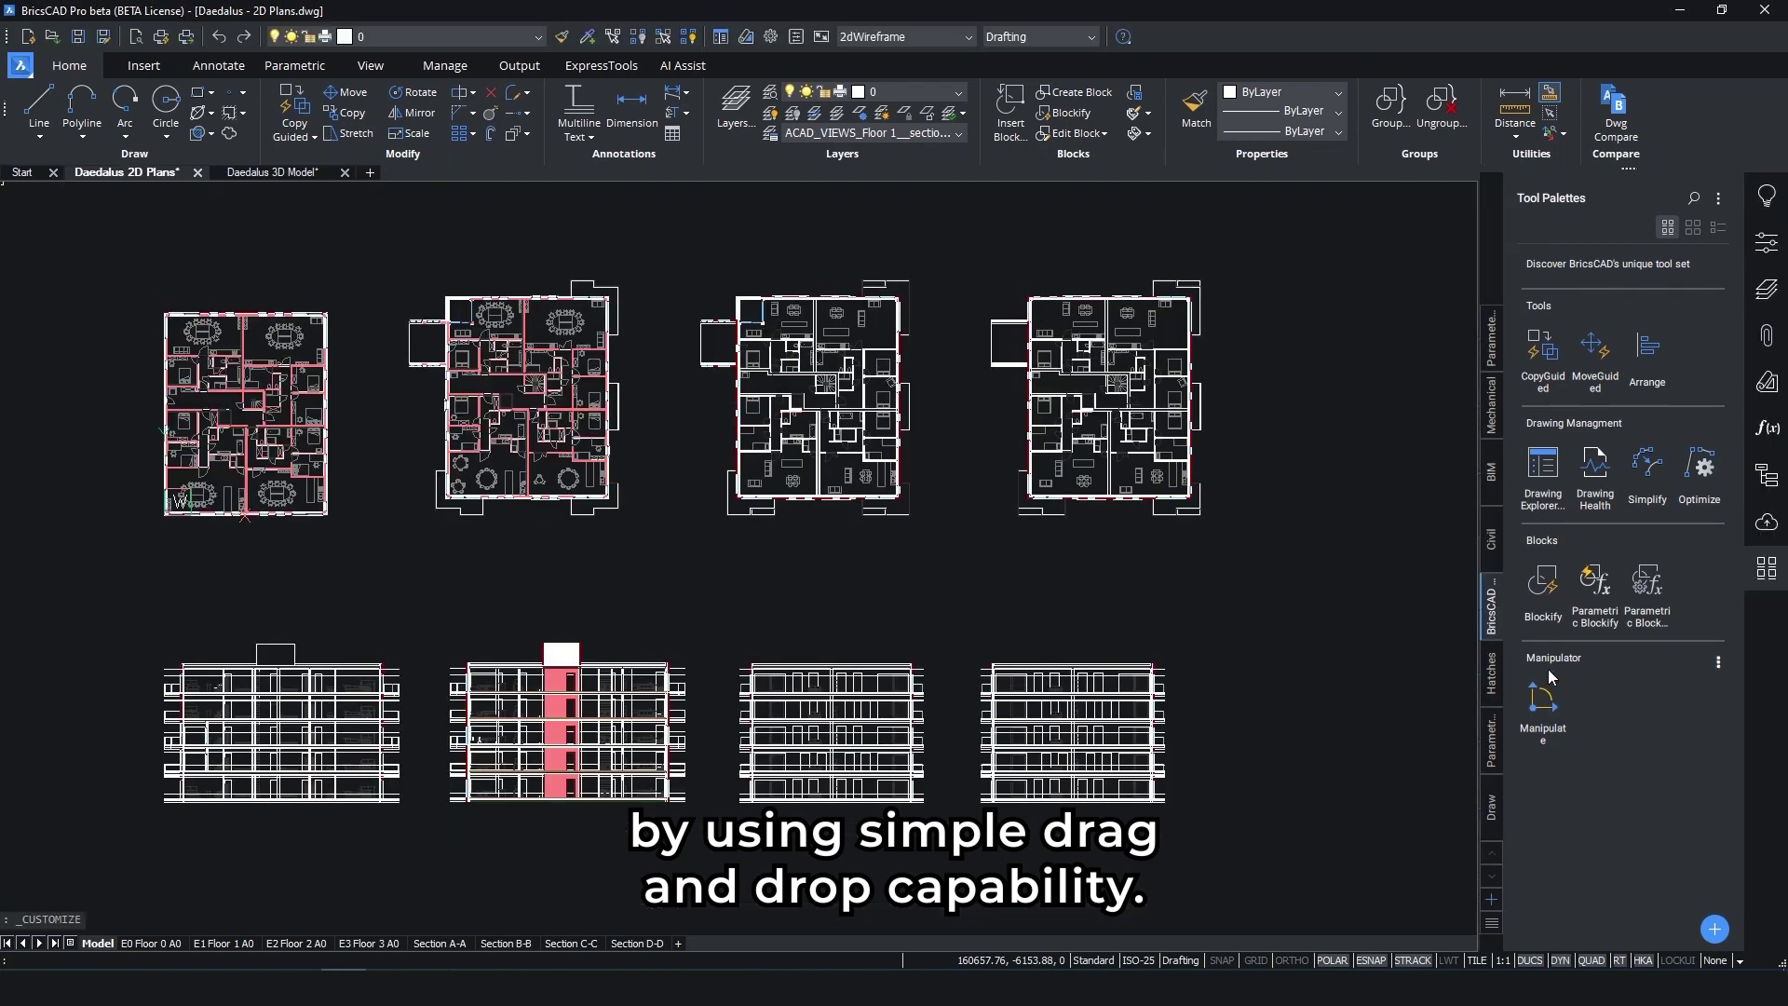
drag(1546, 708, 1578, 672)
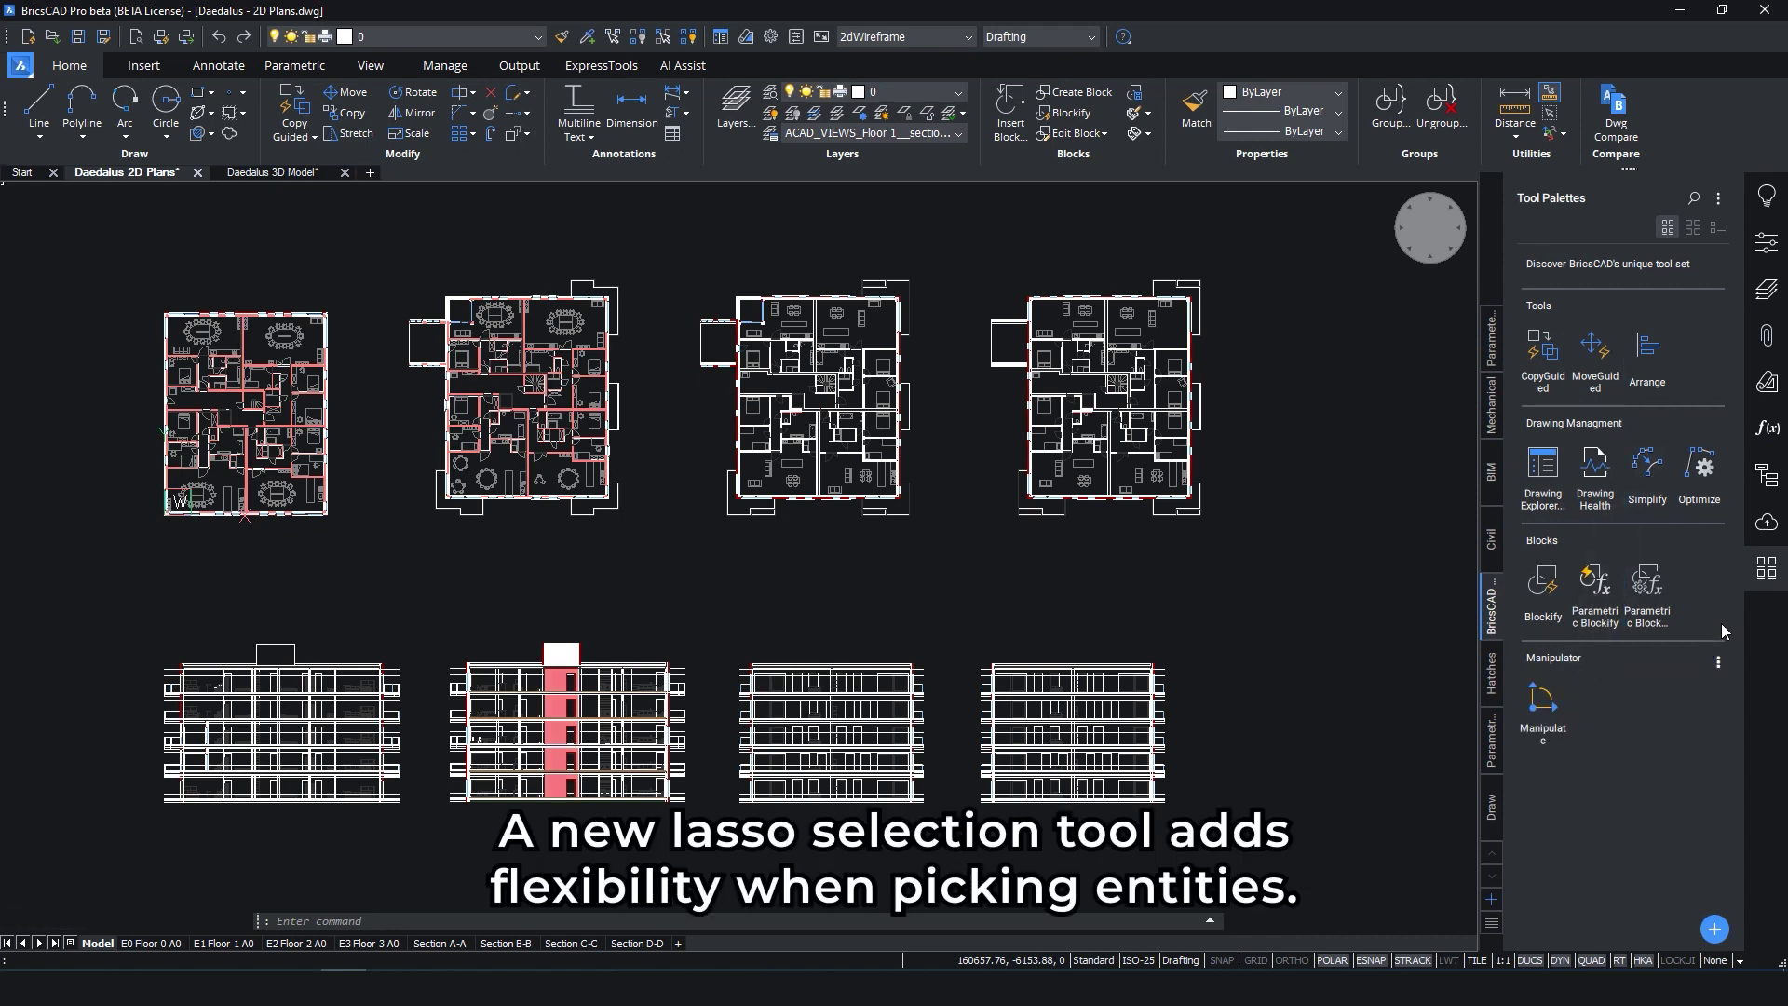
Close Tool Palettes, zoom into the bedroom, and lasso-select the double bed block
click(1763, 572)
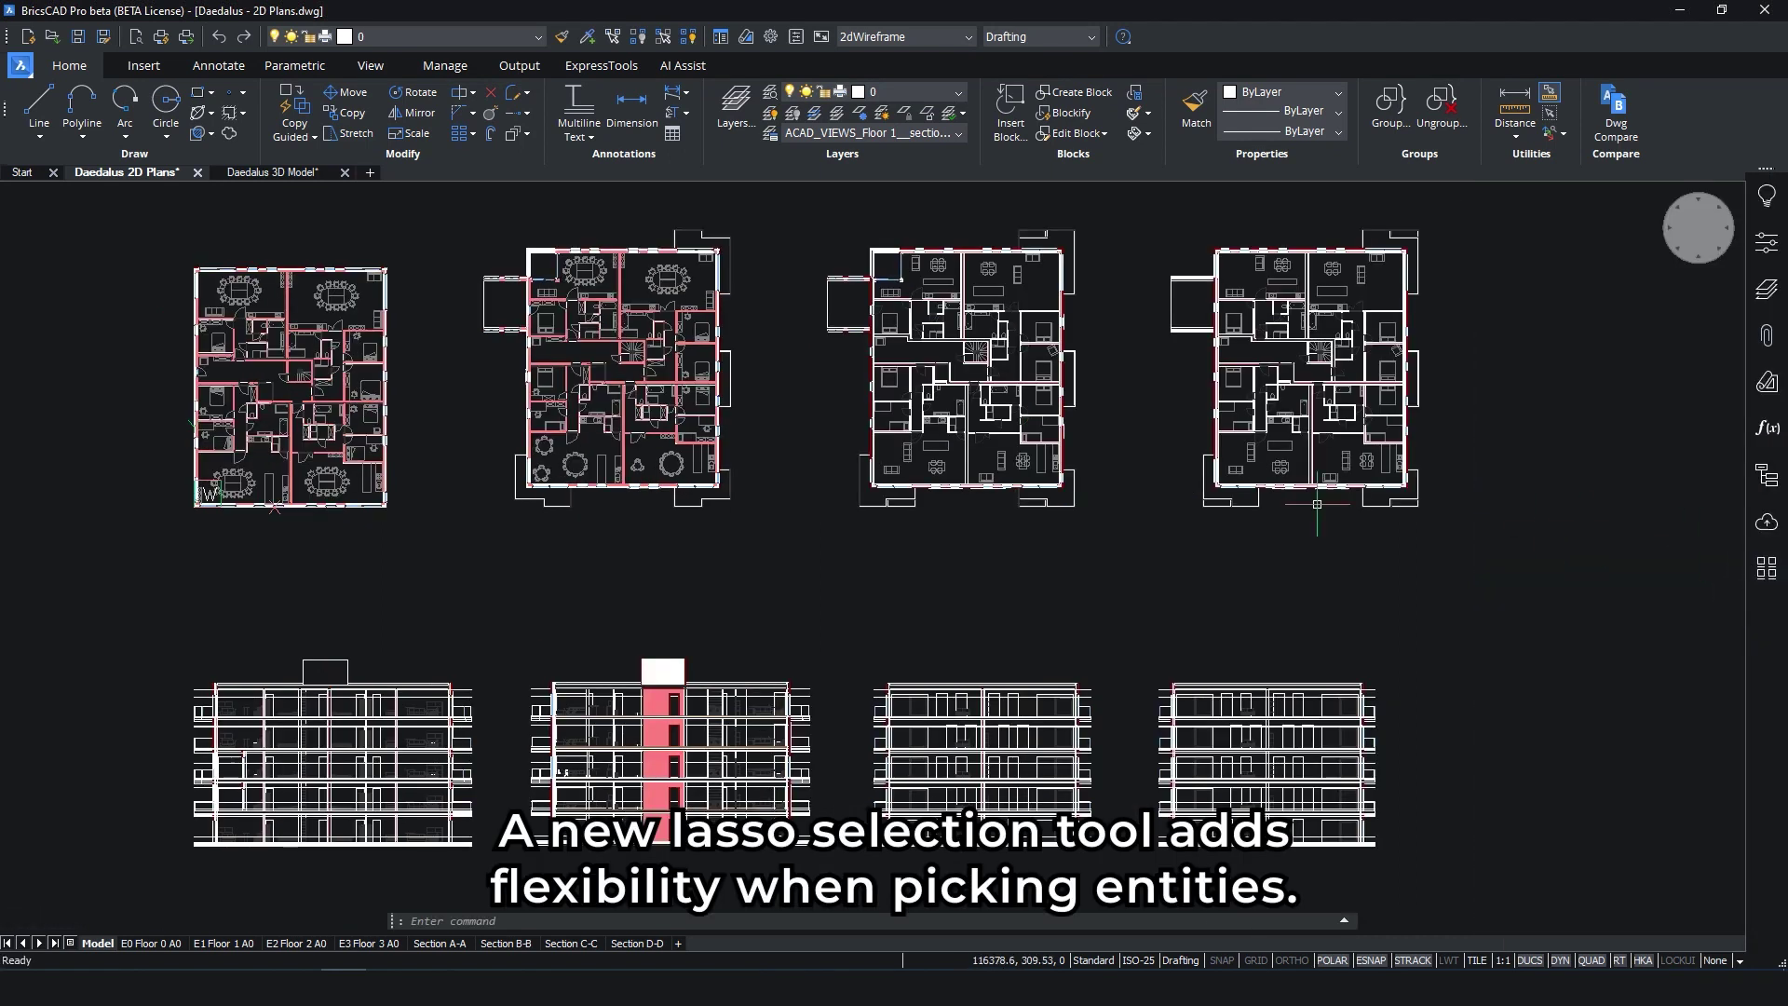
scroll(745, 487, up, 10)
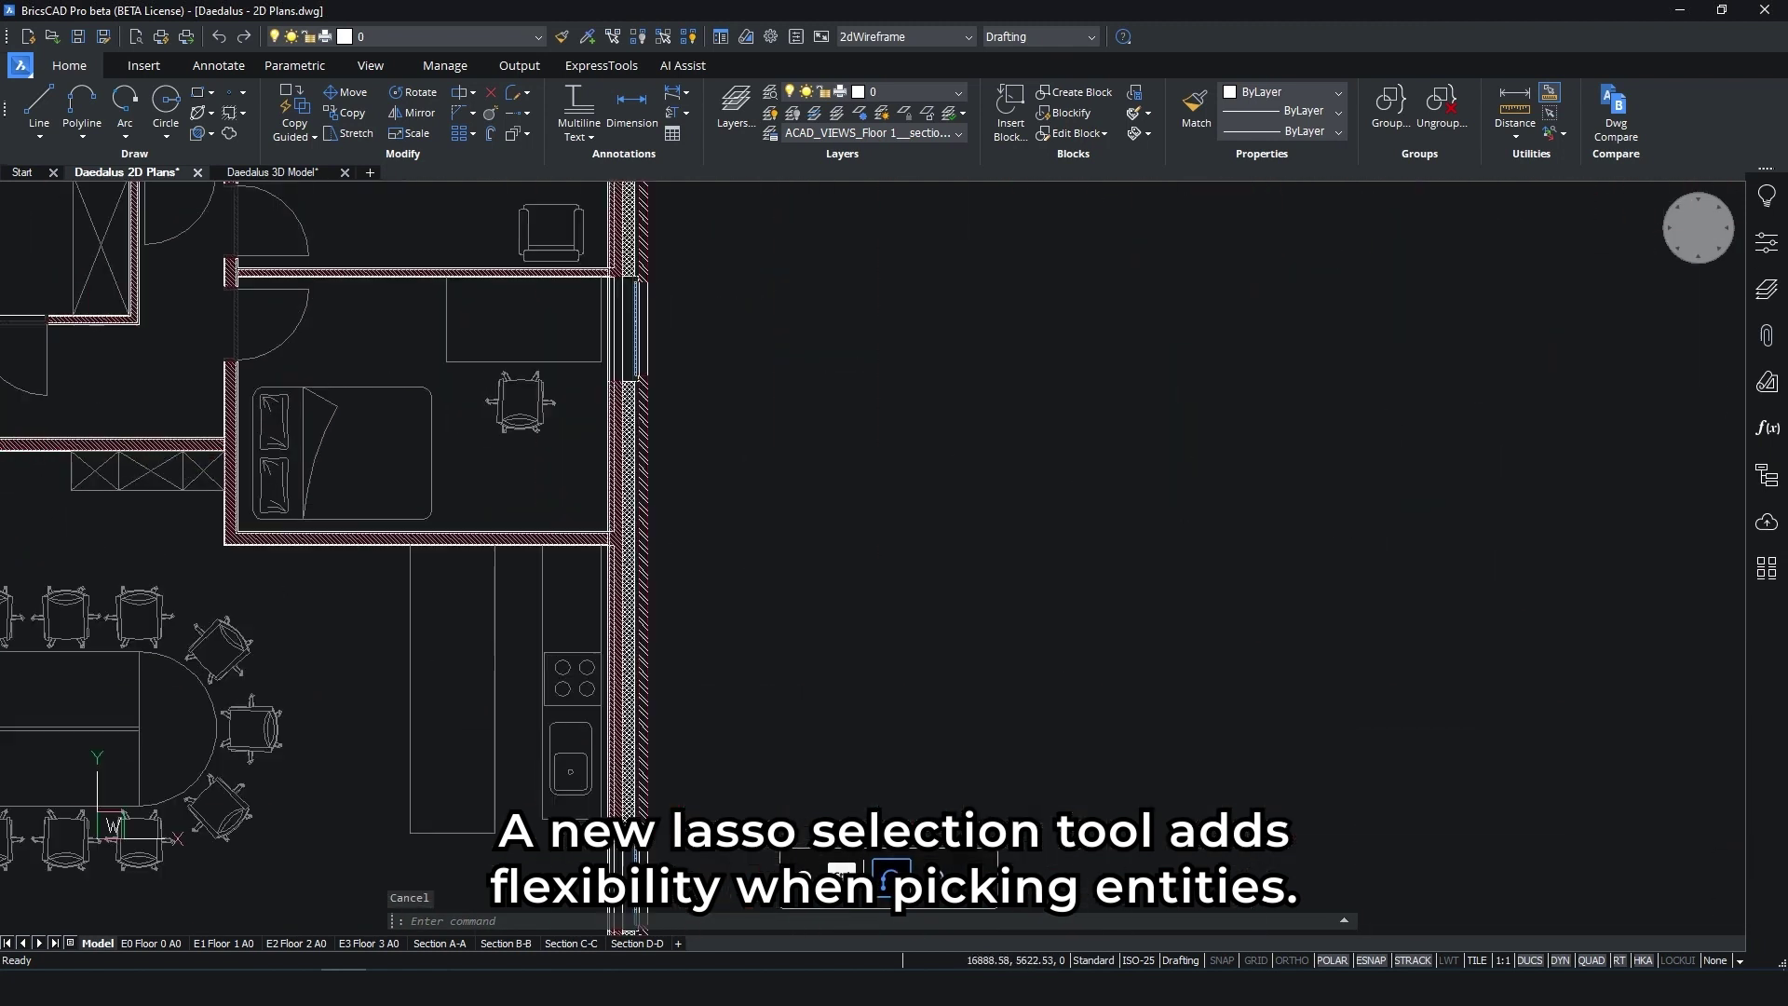
middle_drag(745, 487, 918, 531)
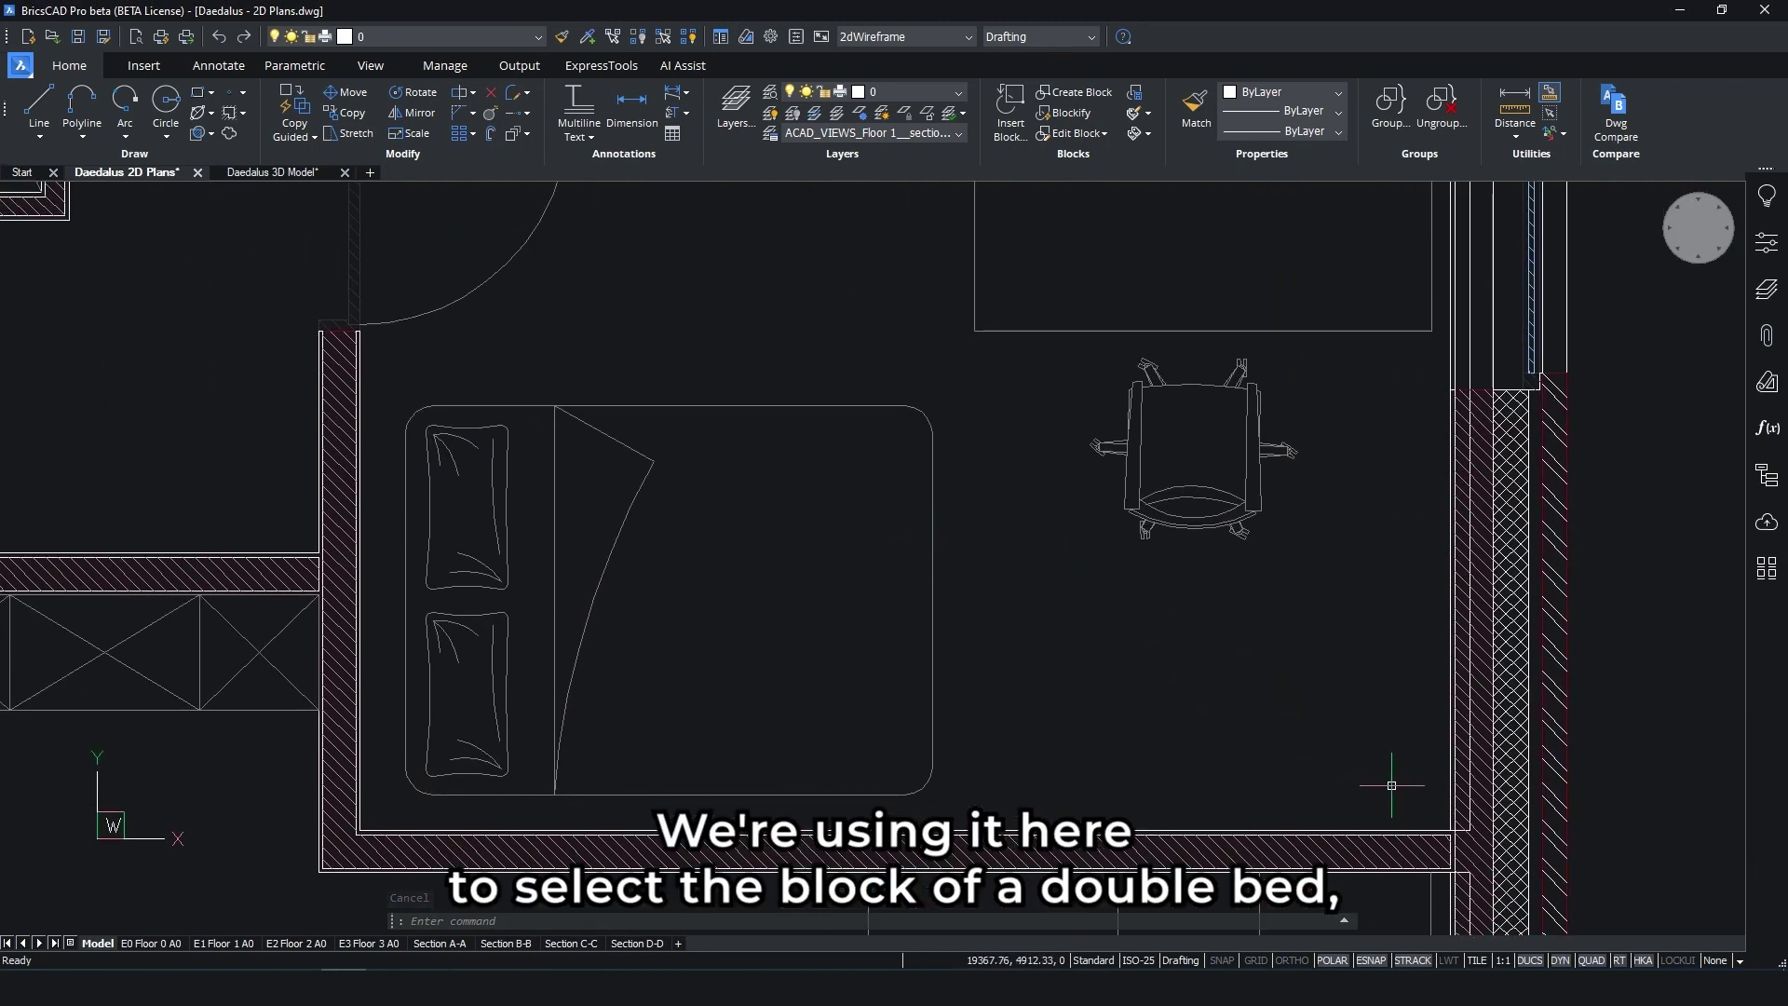
mouse_move(1397, 787)
mouse_down()
mouse_move(1320, 650)
mouse_move(1179, 617)
mouse_move(985, 753)
mouse_move(737, 743)
mouse_move(530, 563)
mouse_move(486, 380)
mouse_up()
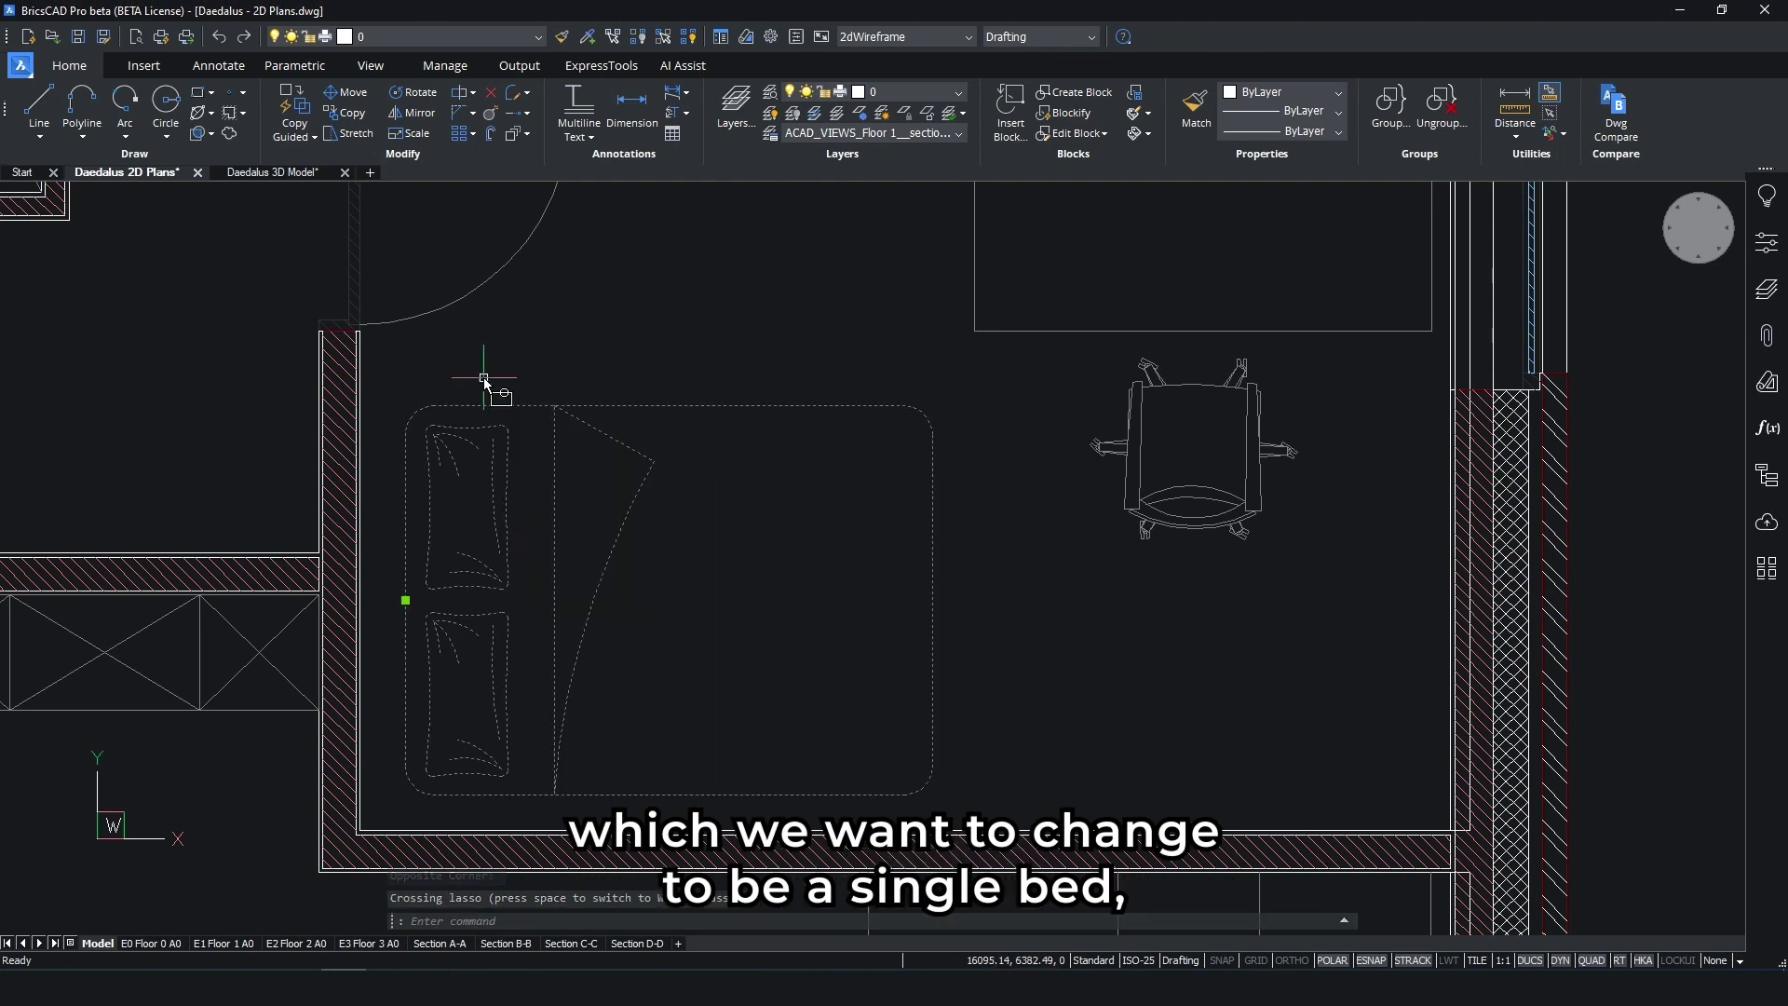
mouse_move(695, 404)
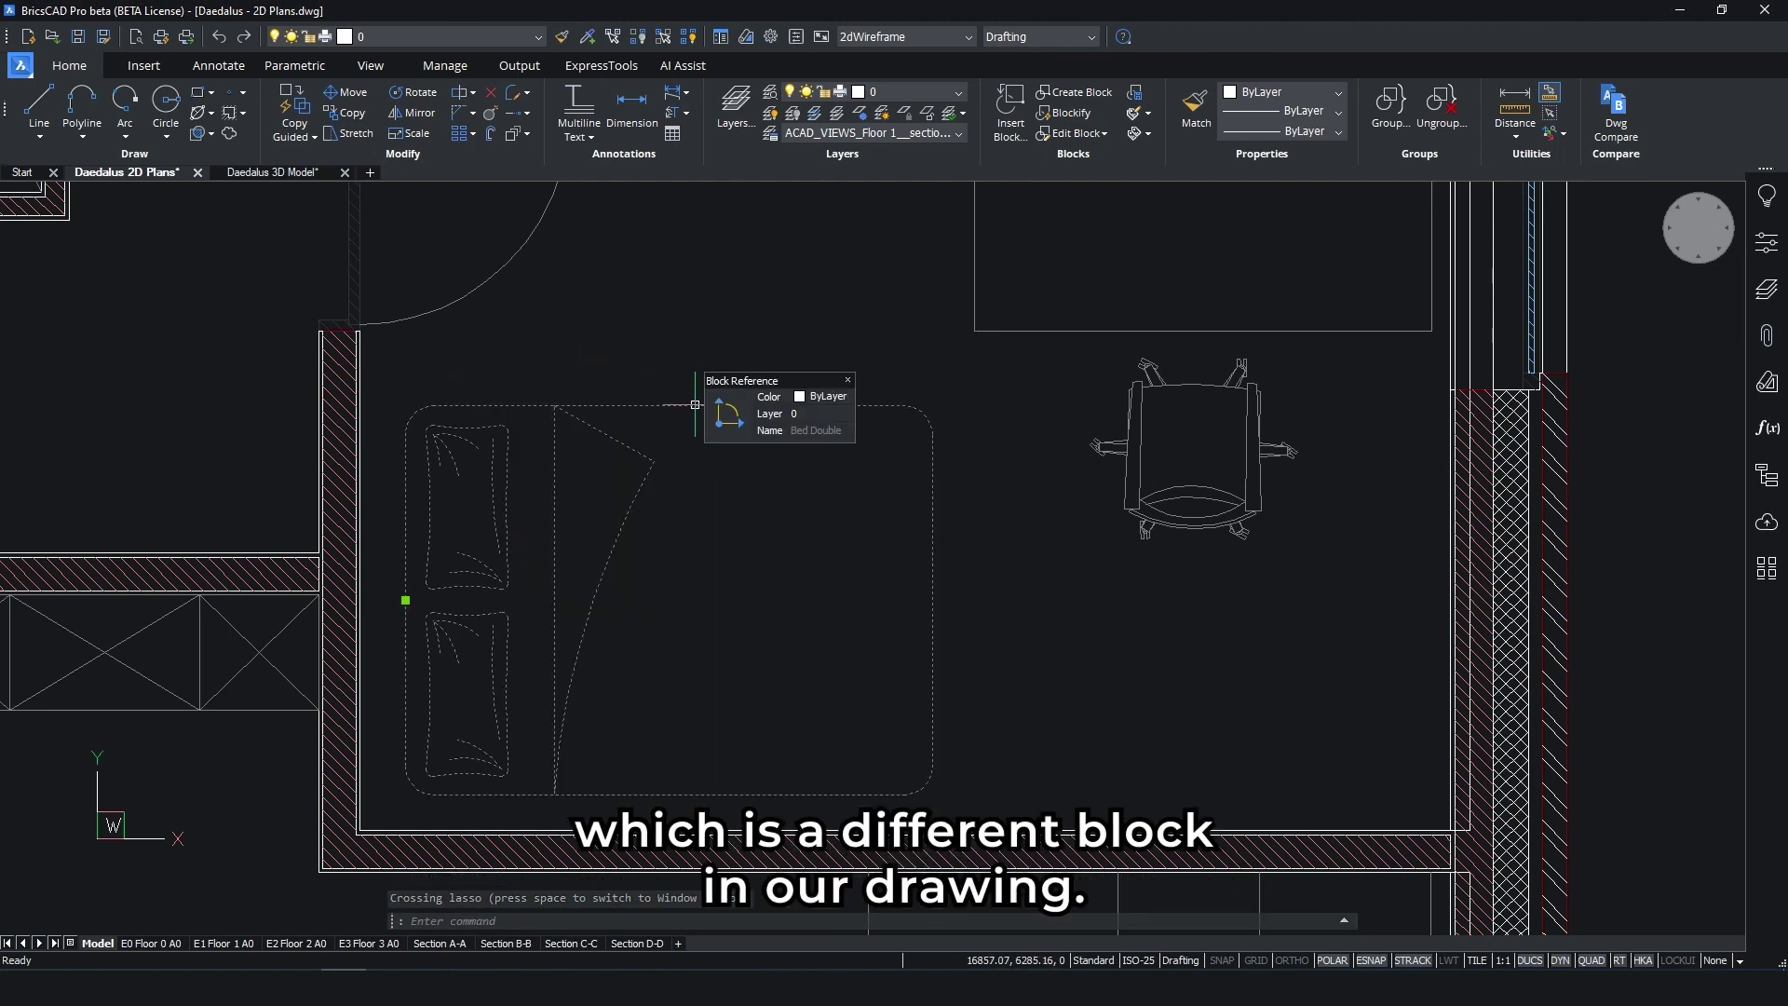
Use Express Tools Block Replace to swap the double bed for Bed Single, then zoom to extents
click(602, 66)
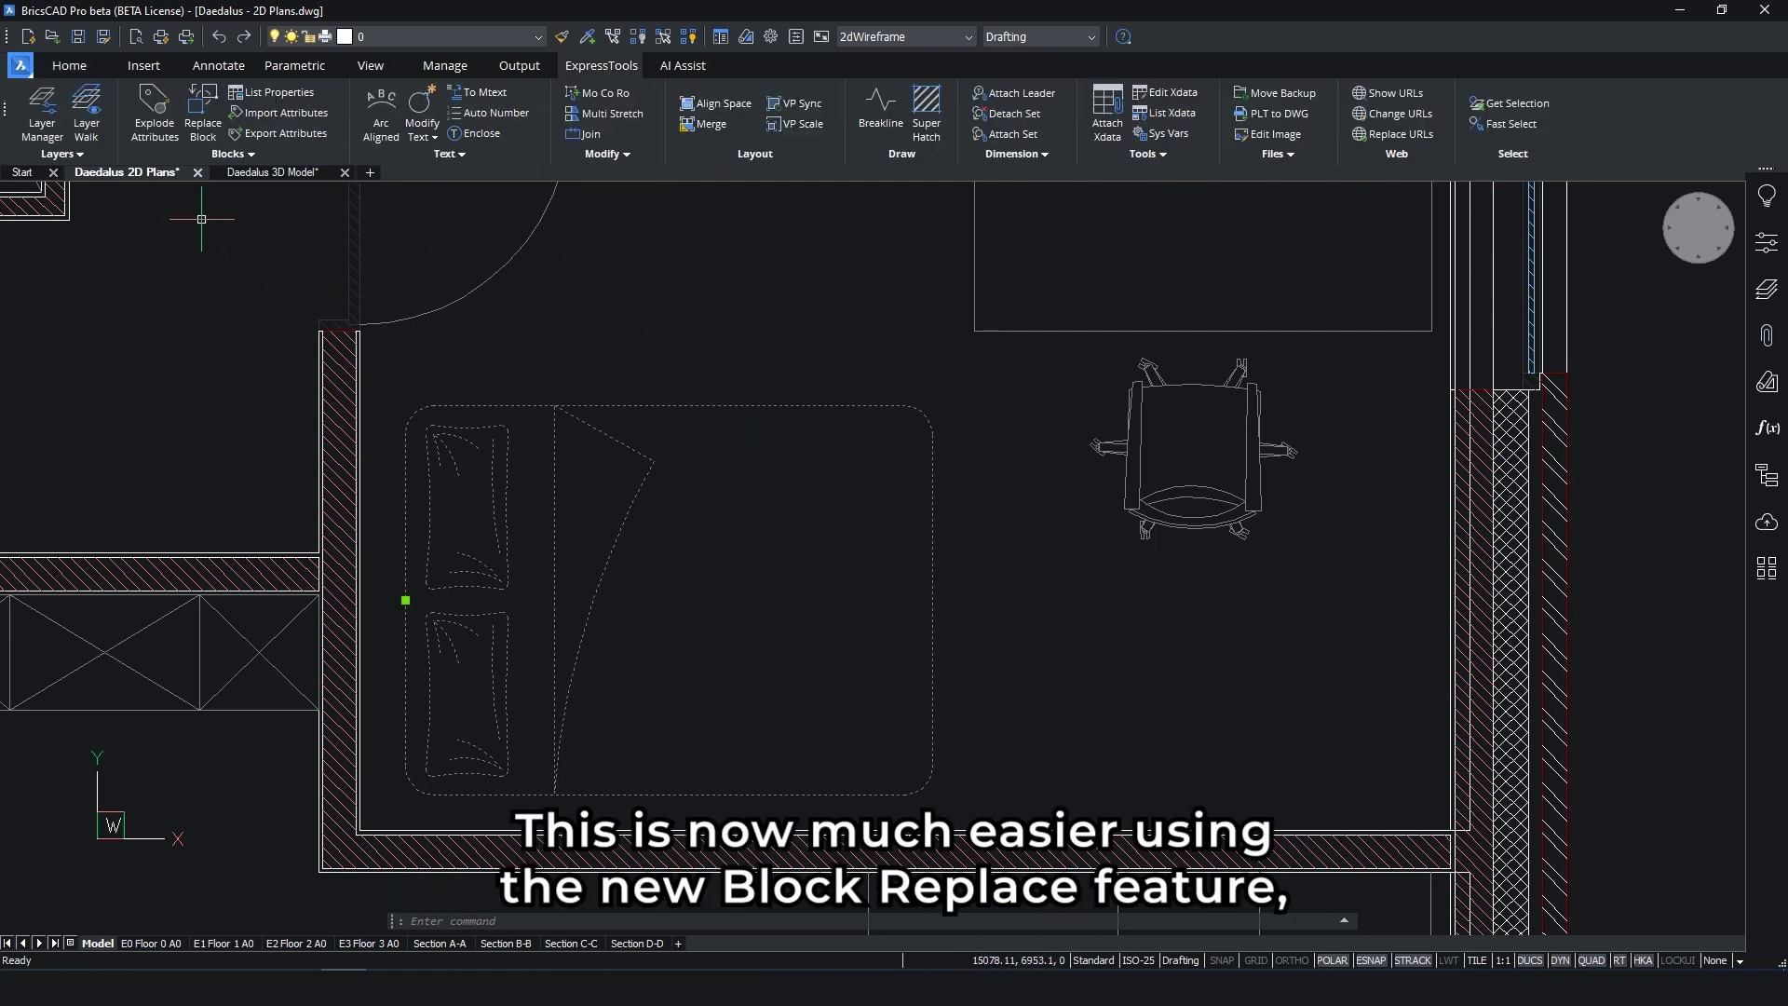
click(204, 108)
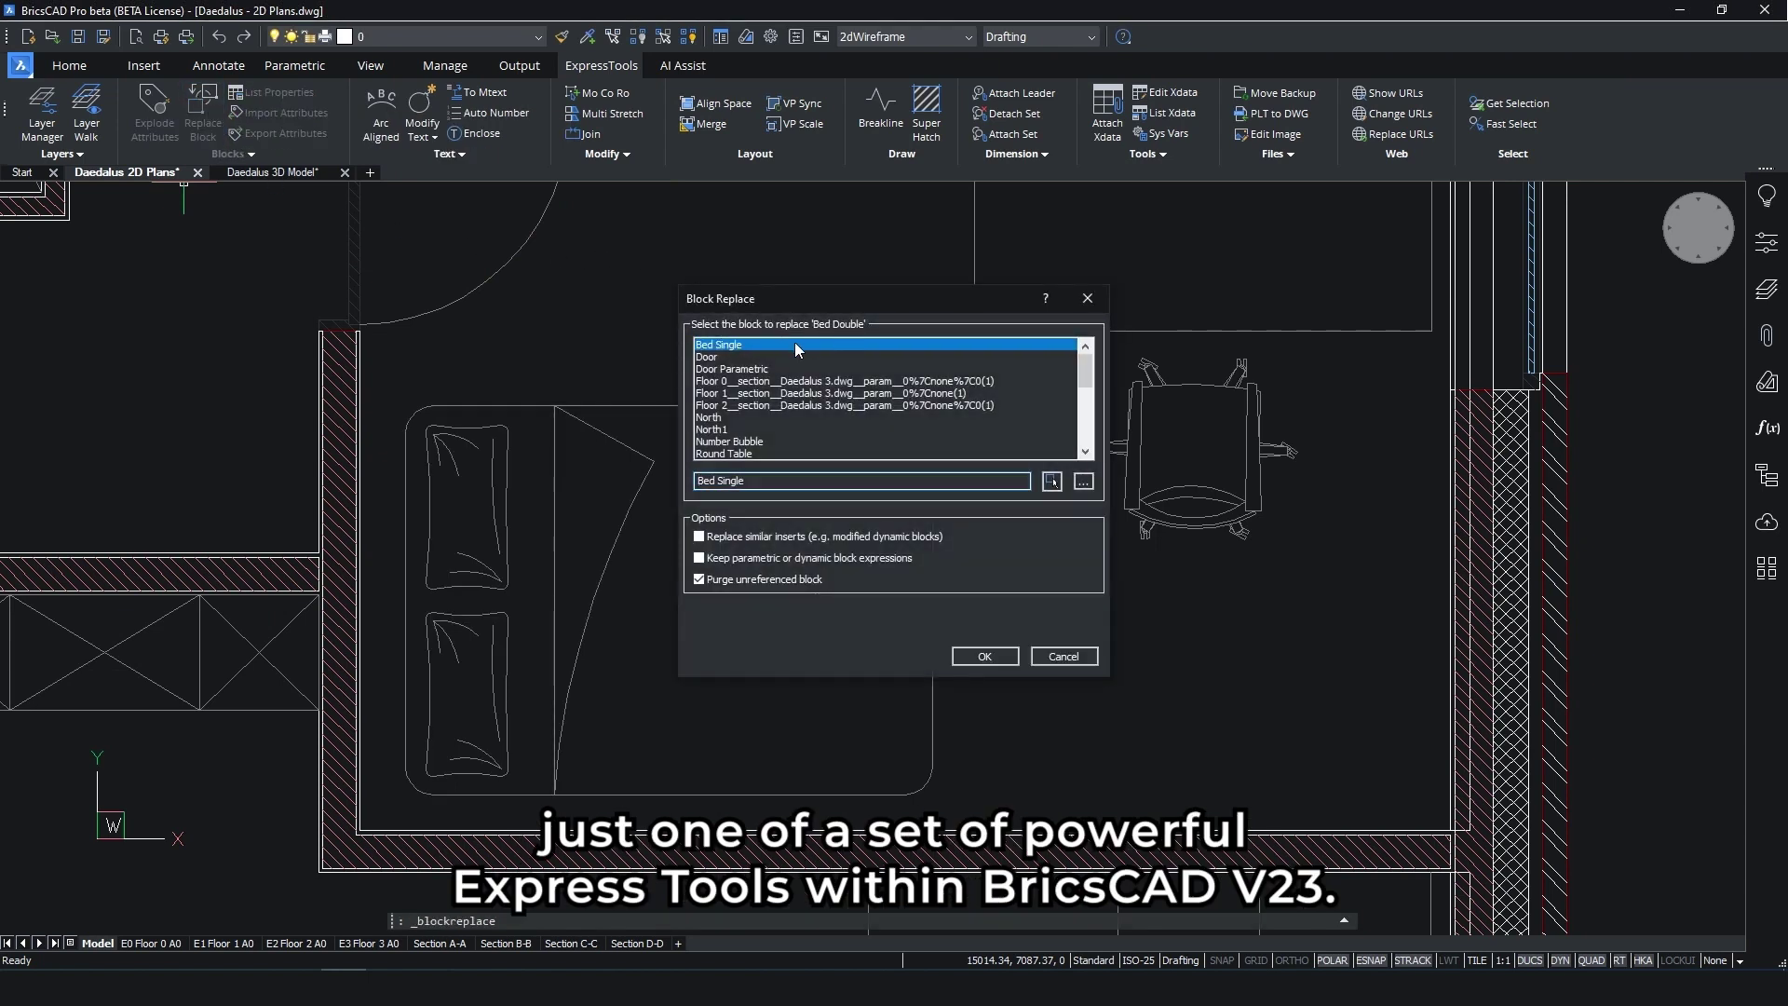
click(700, 537)
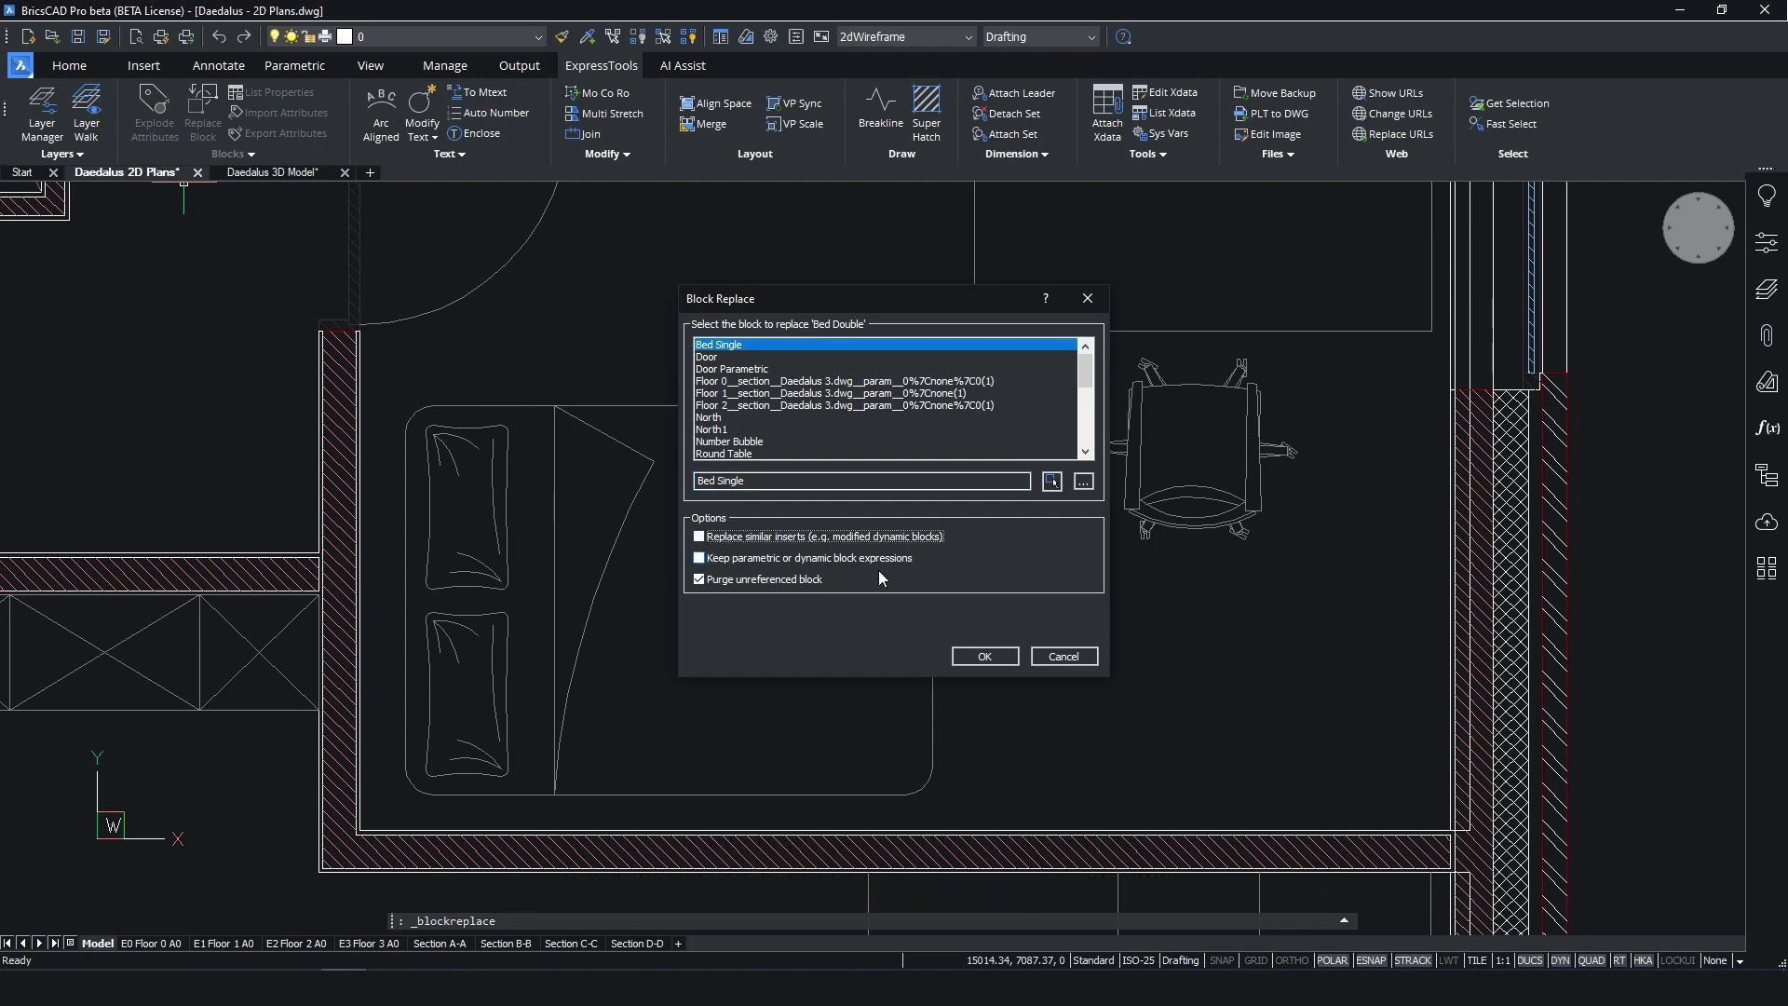
click(987, 658)
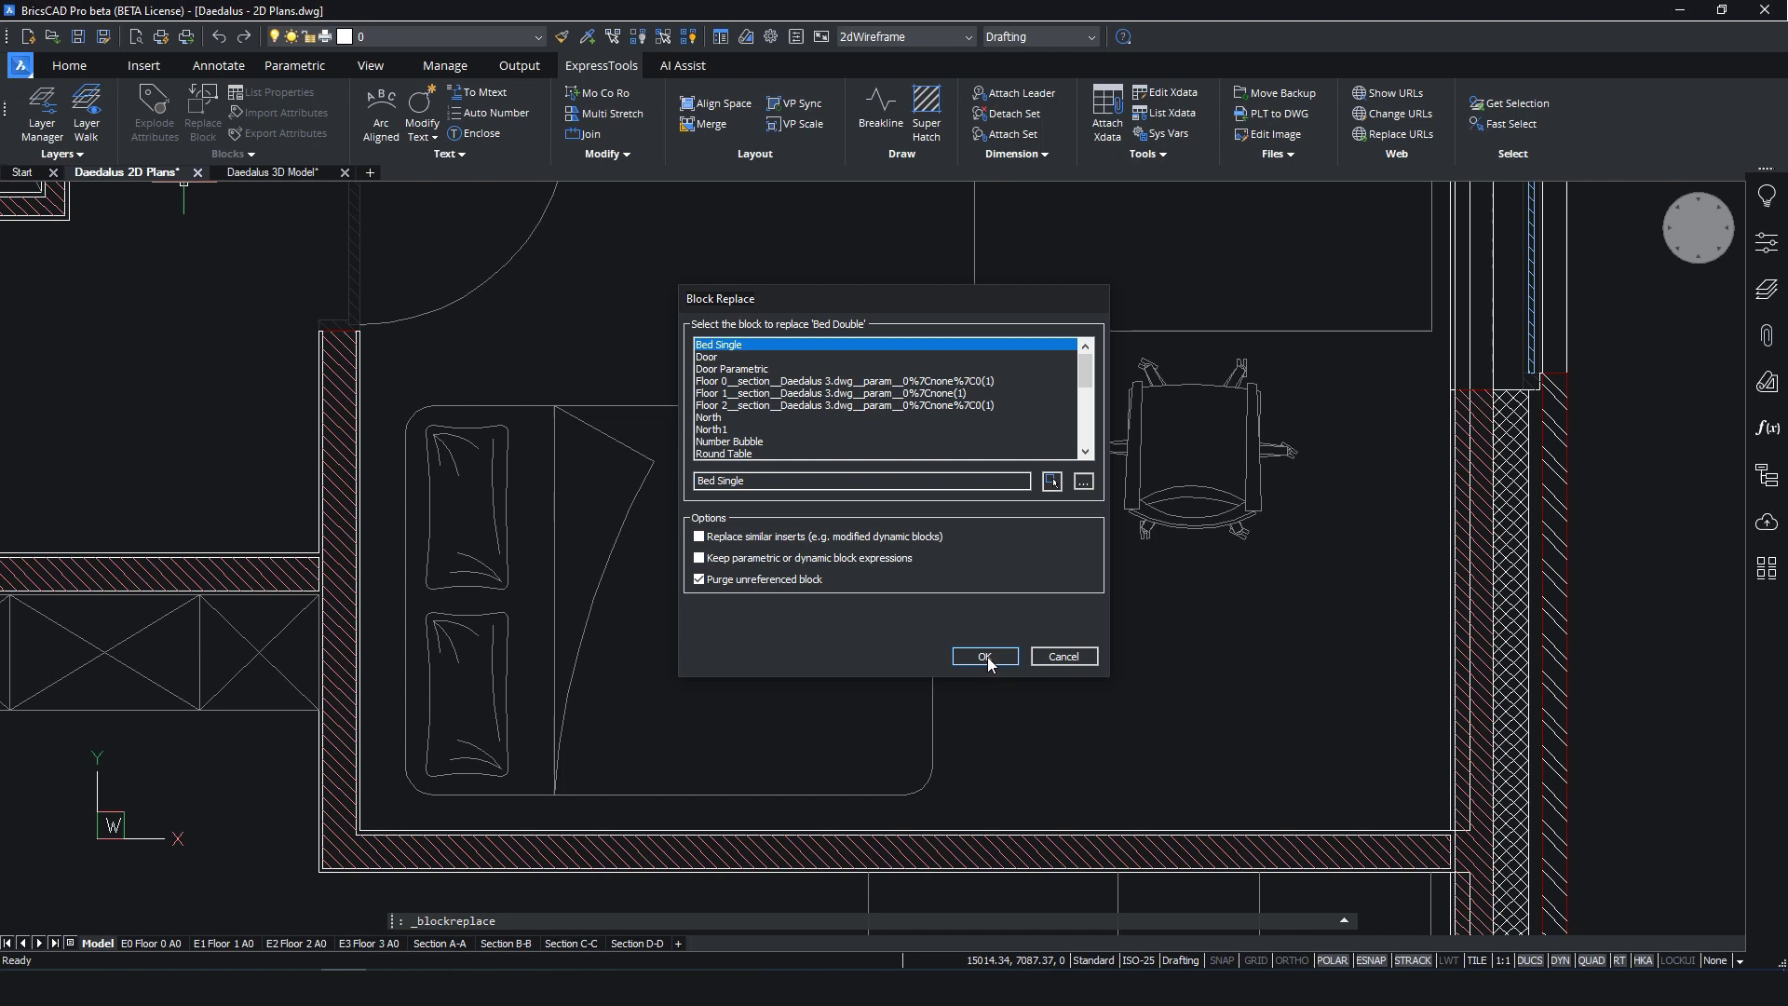
middle_click(986, 650)
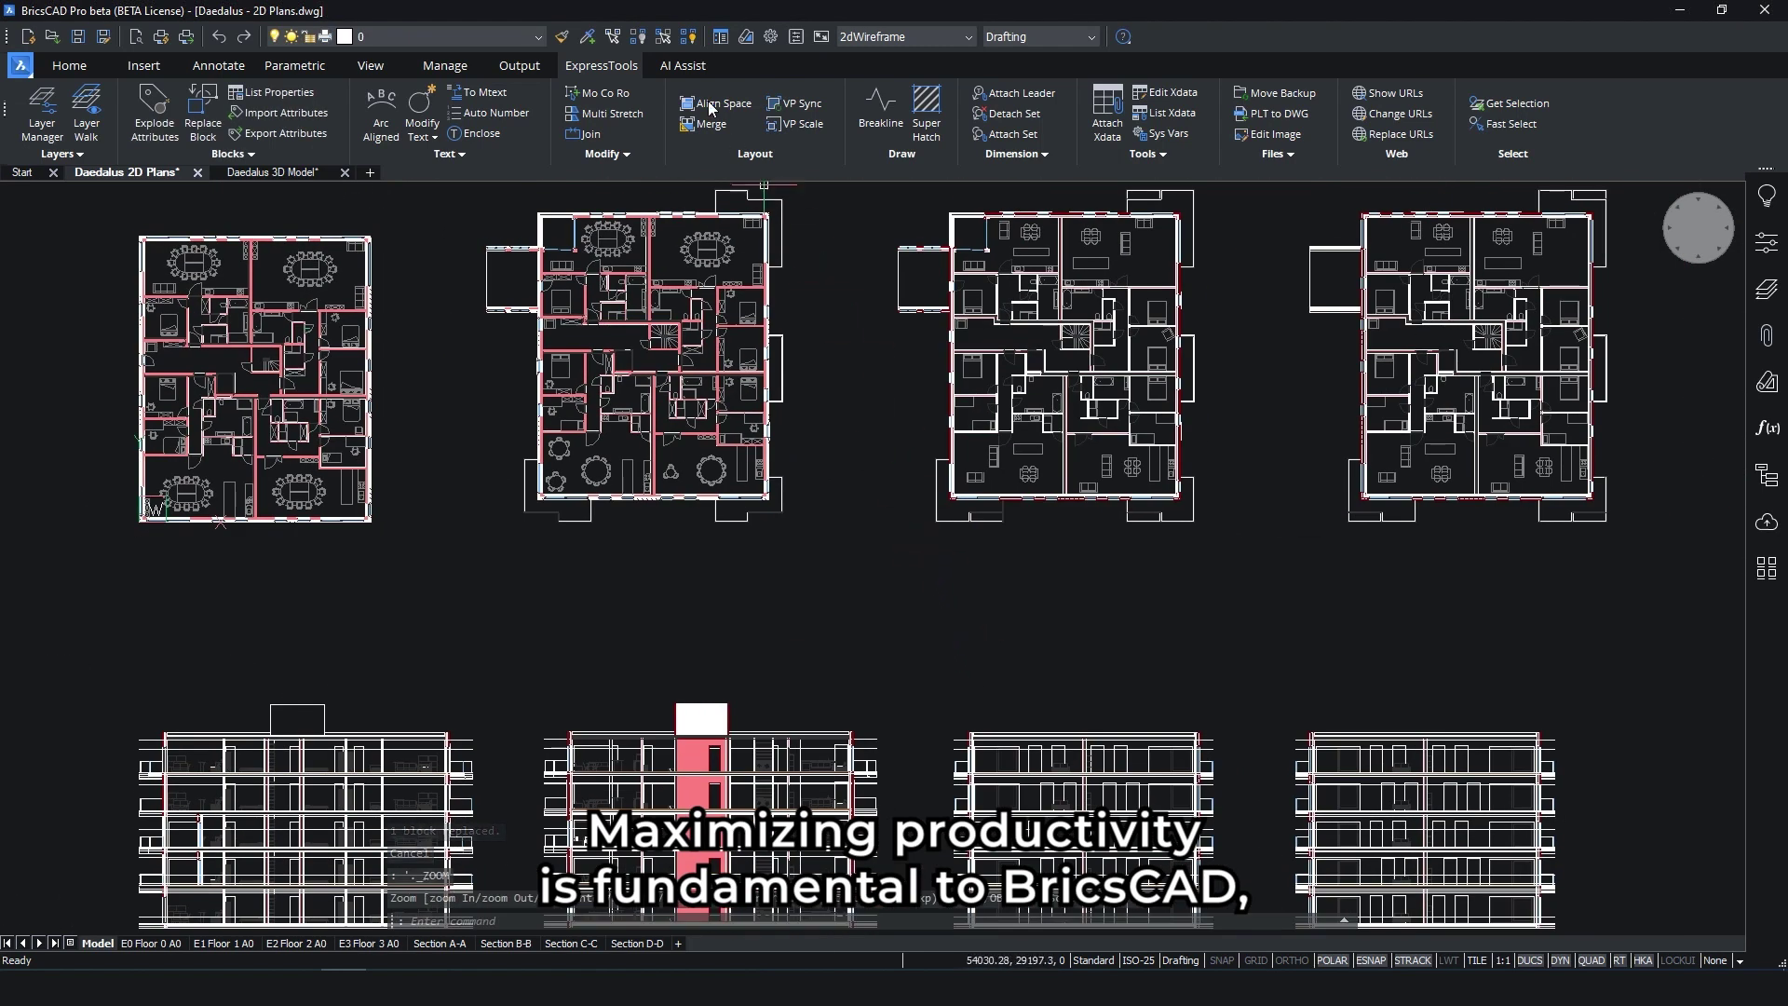
On the AI Assist tab, open Manage Usage Data and choose 'Yes, sign me up'
click(679, 67)
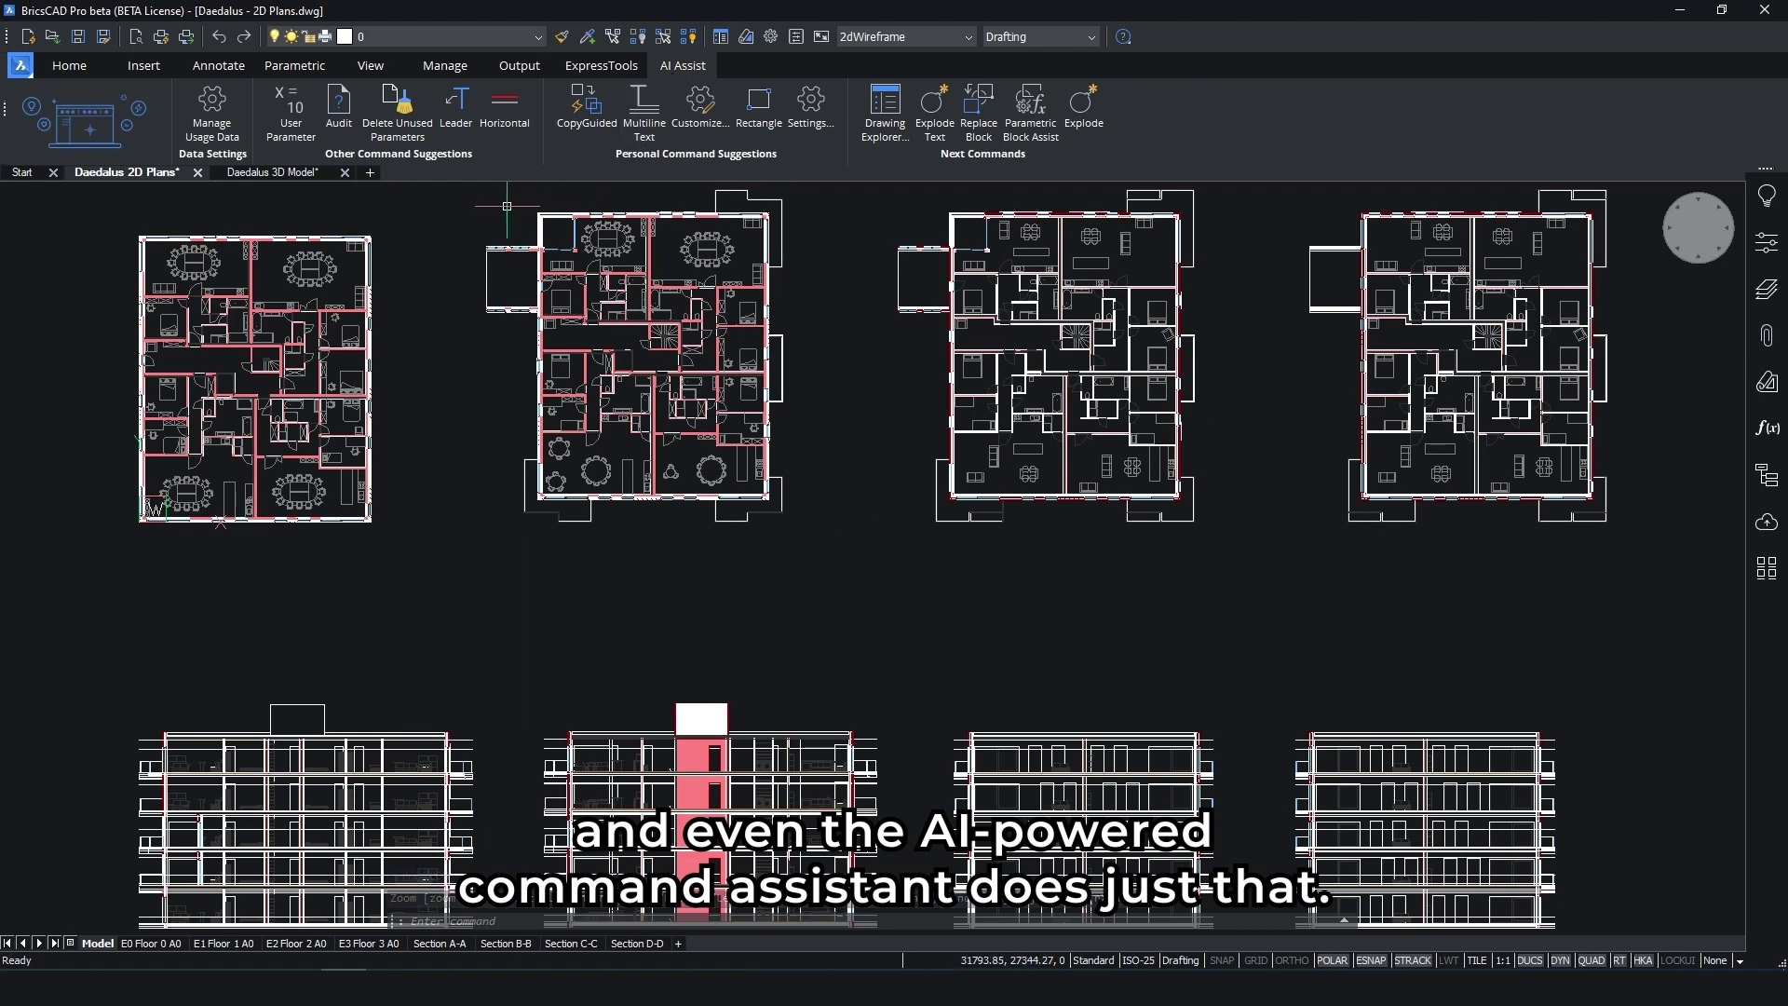
click(222, 109)
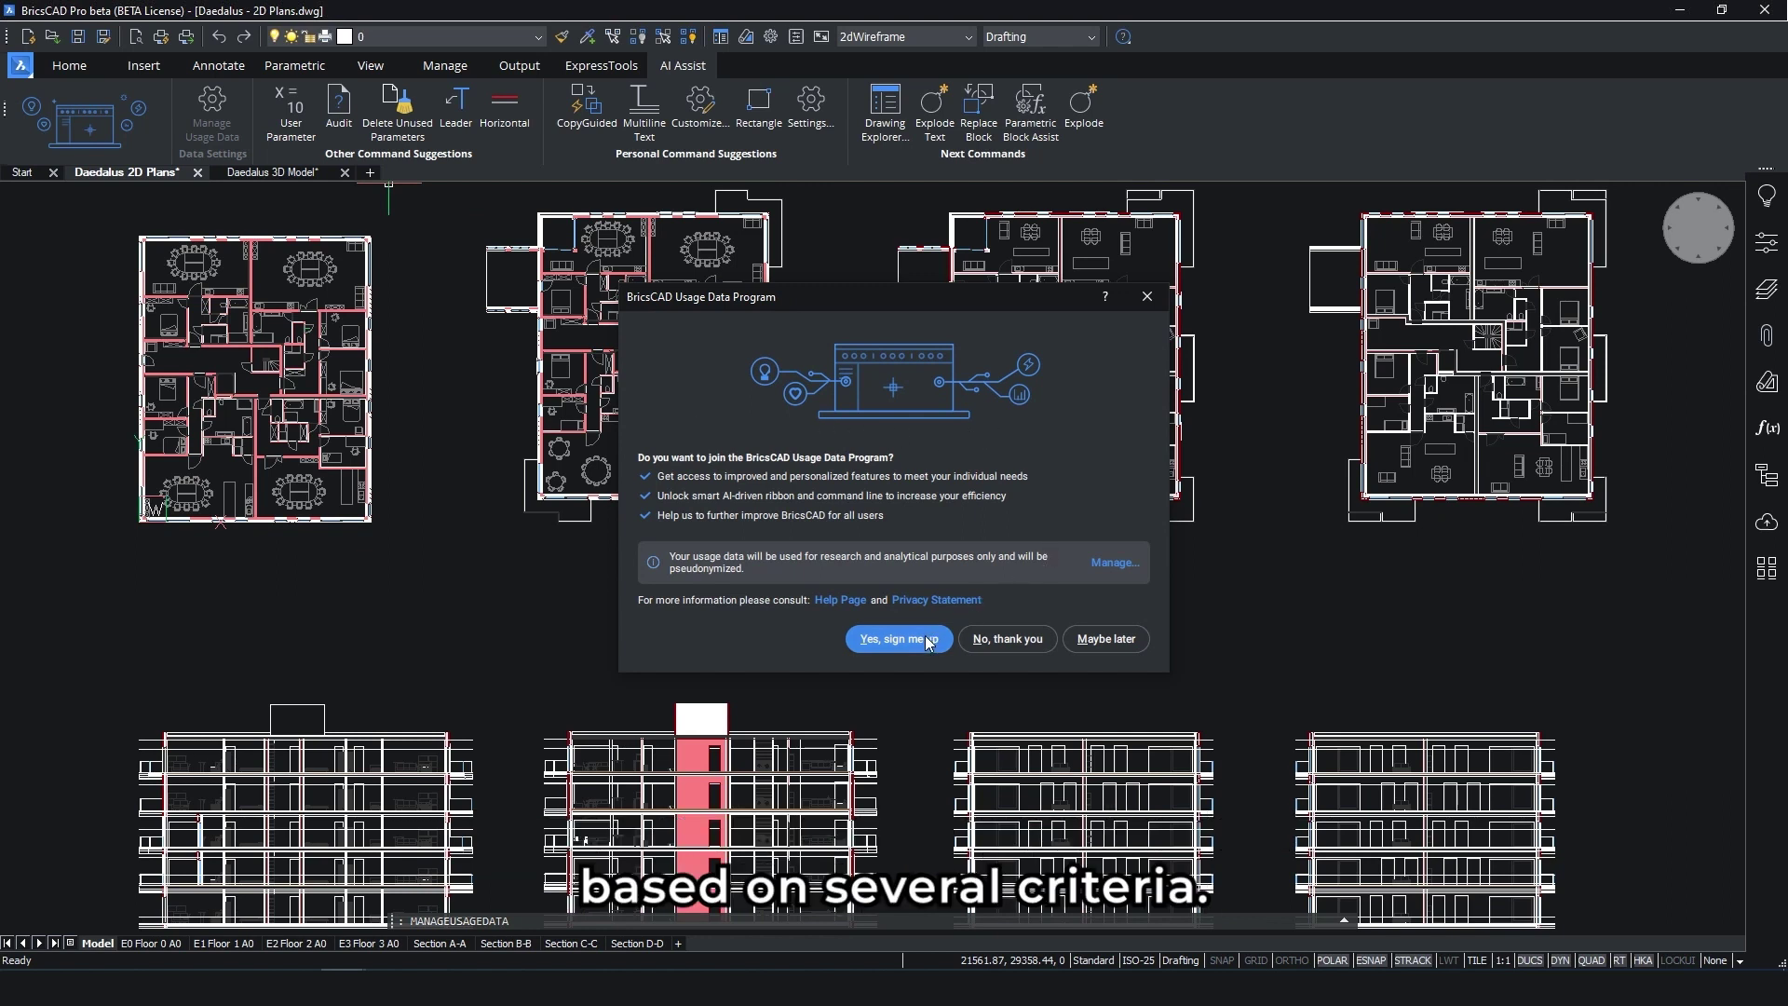
click(897, 639)
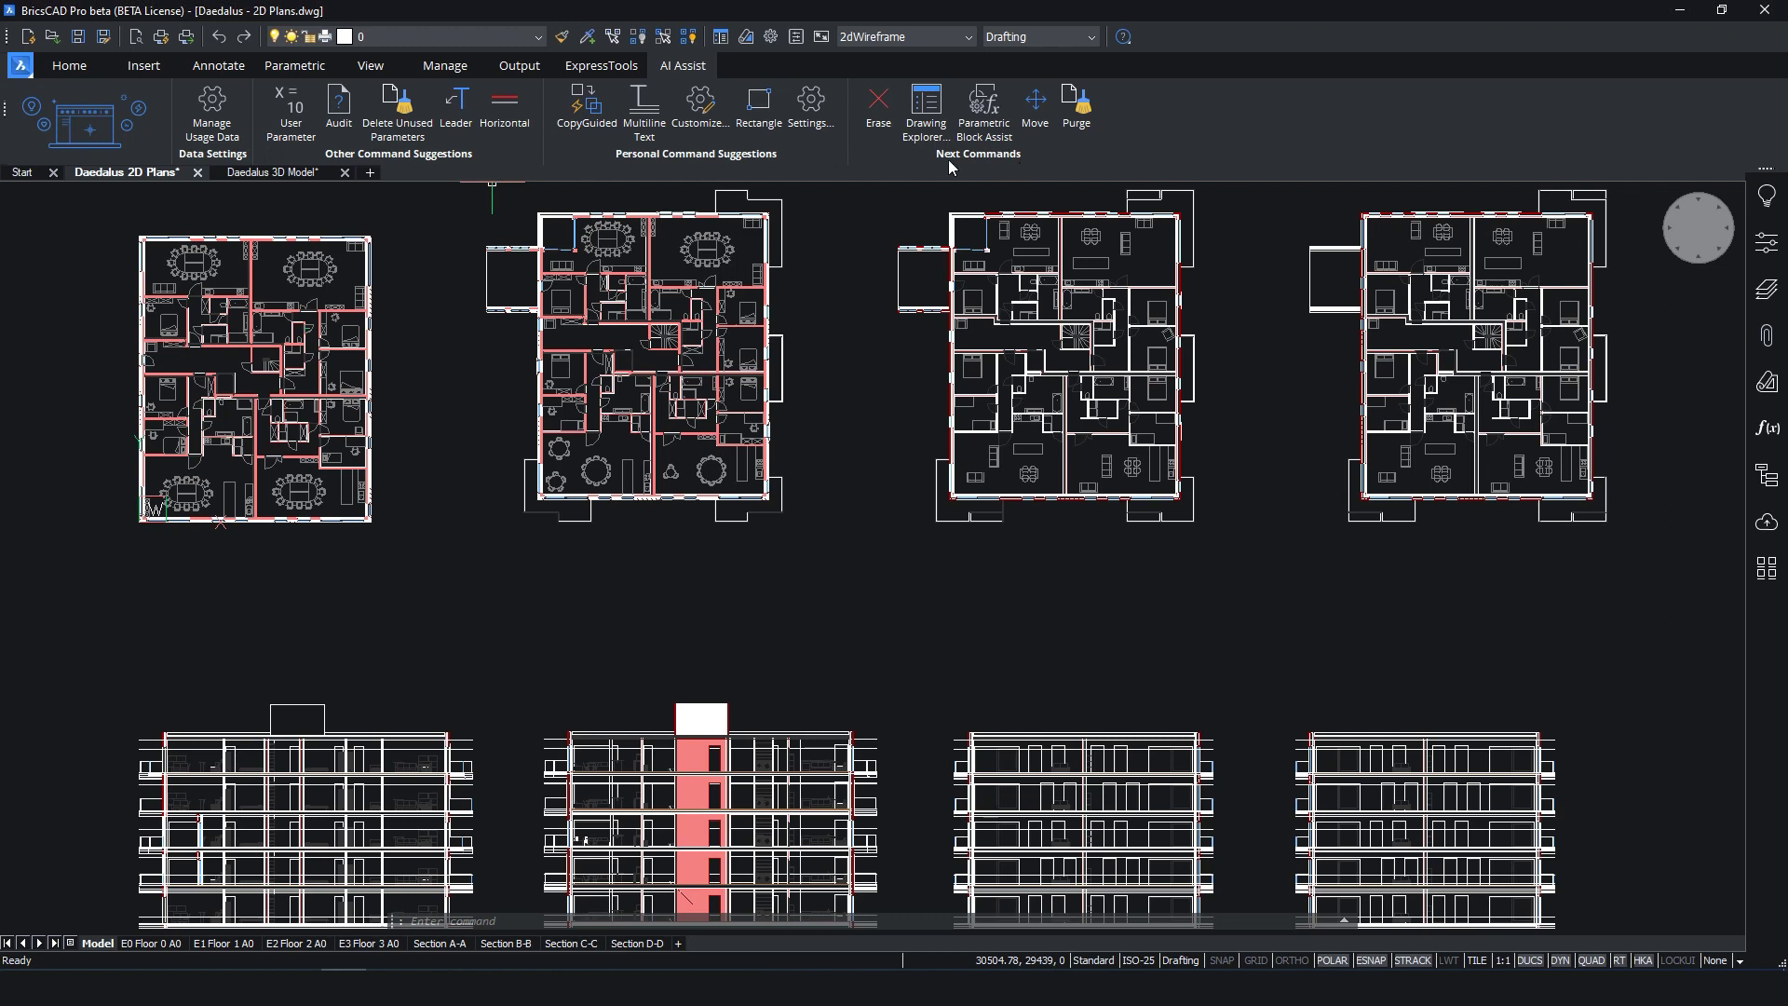
Switch to the Daedalus 3D Model drawing and select the Modeling workspace
click(310, 175)
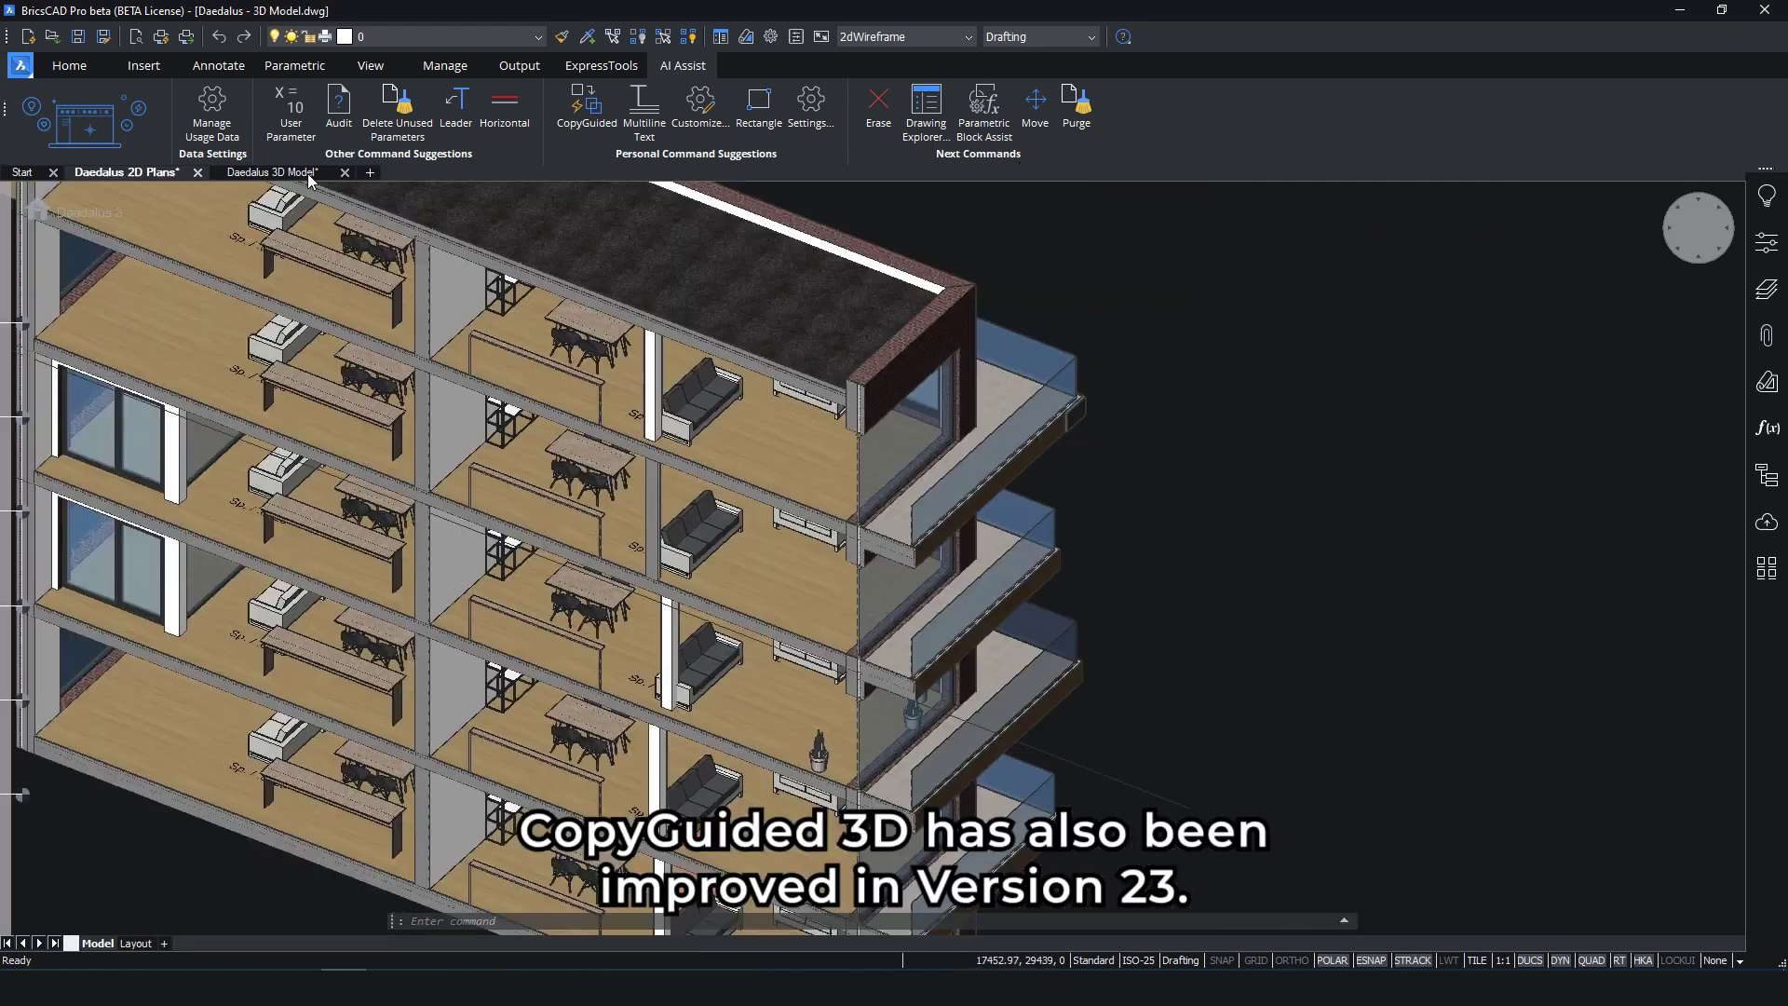
click(1075, 37)
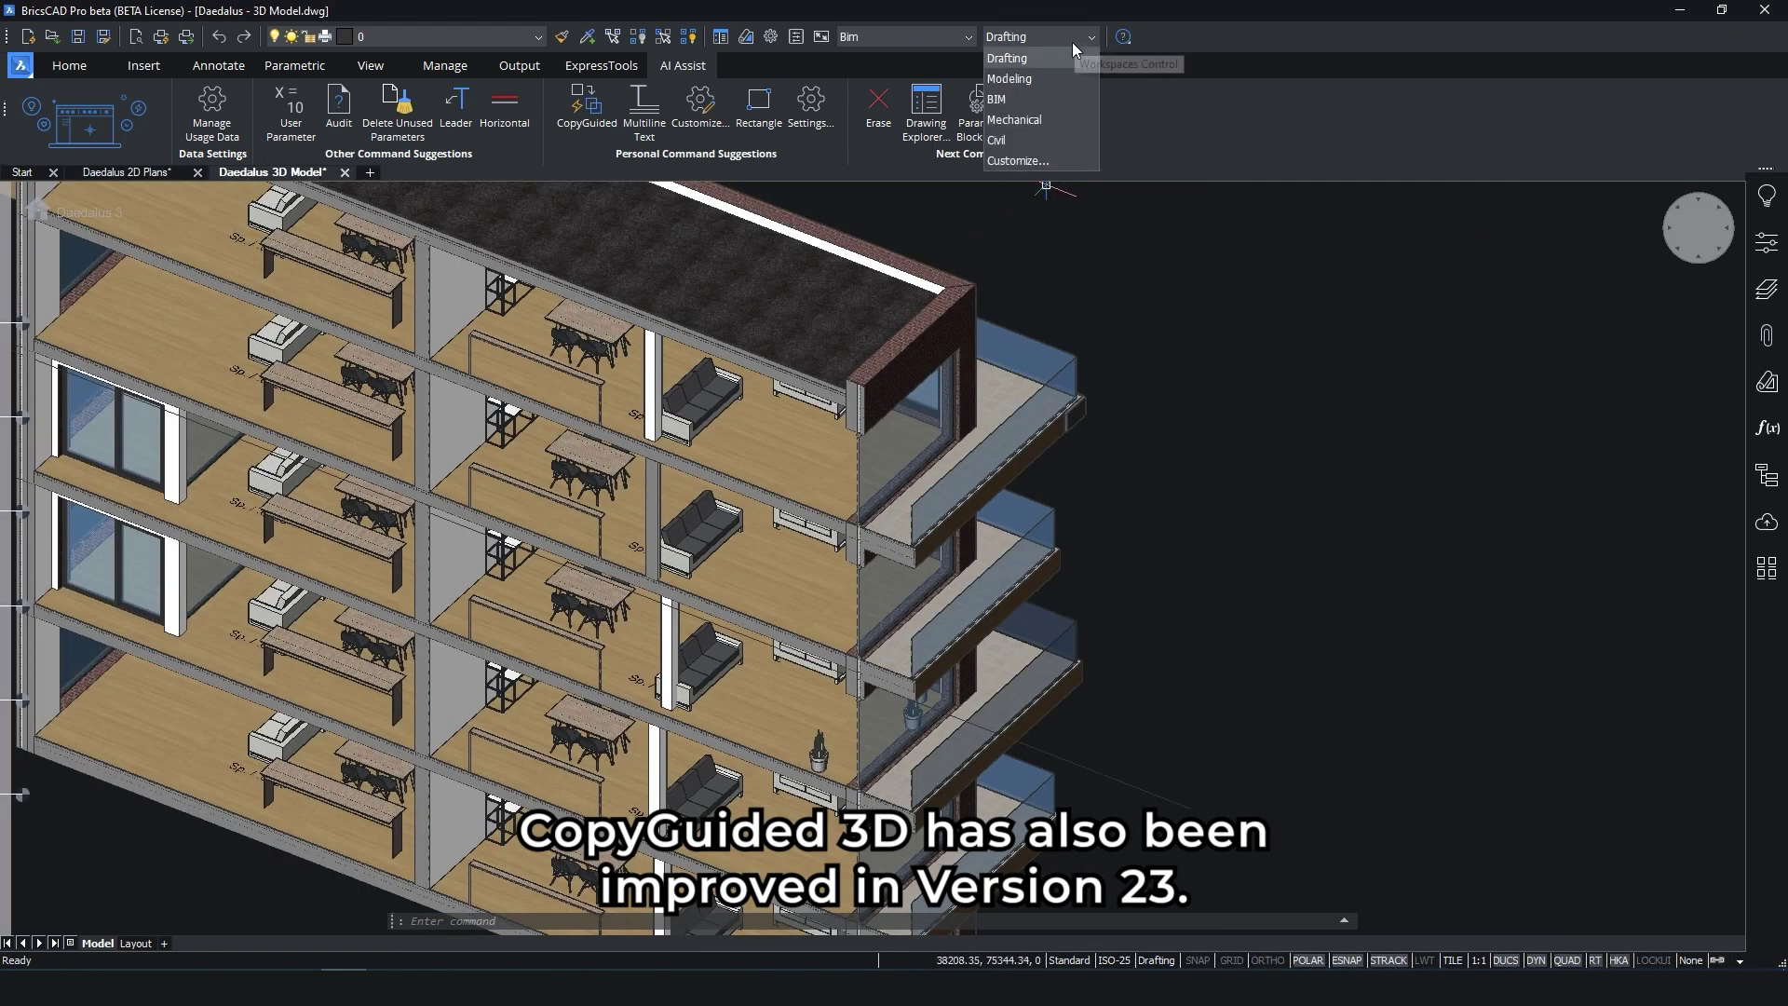
click(1055, 71)
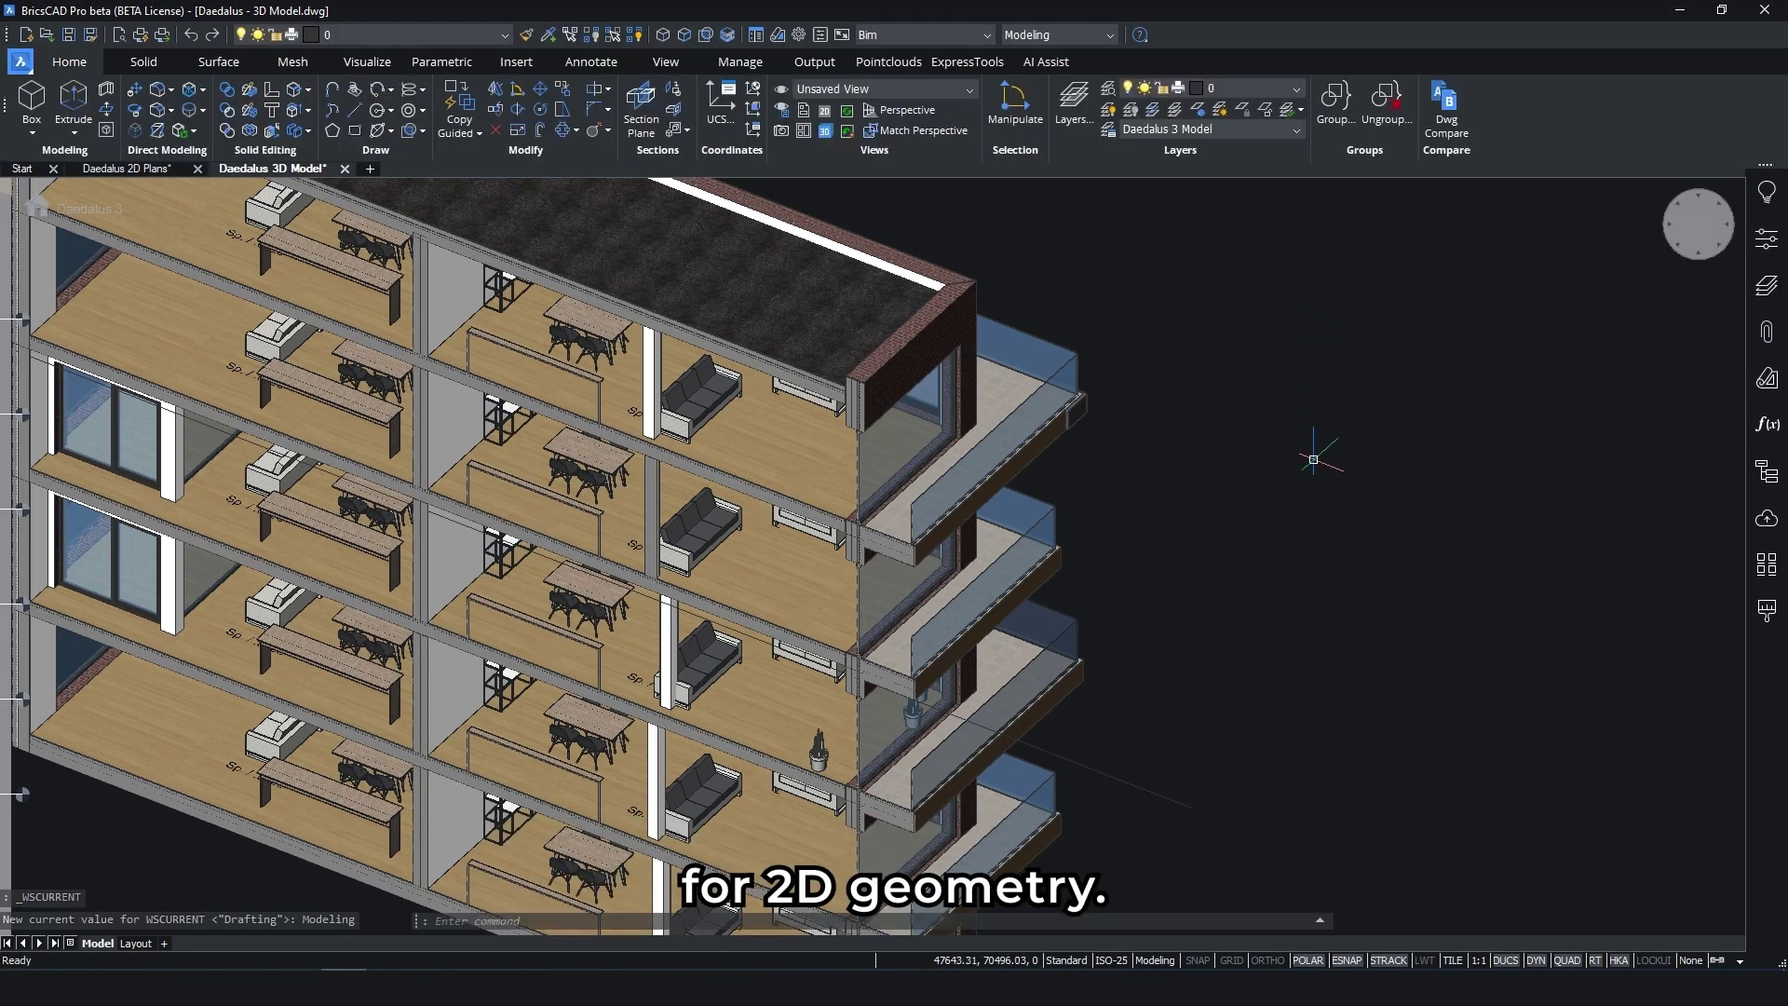
Zoom in on the balcony corner, then select and deselect the end-cap solid
scroll(1095, 403, up, 10)
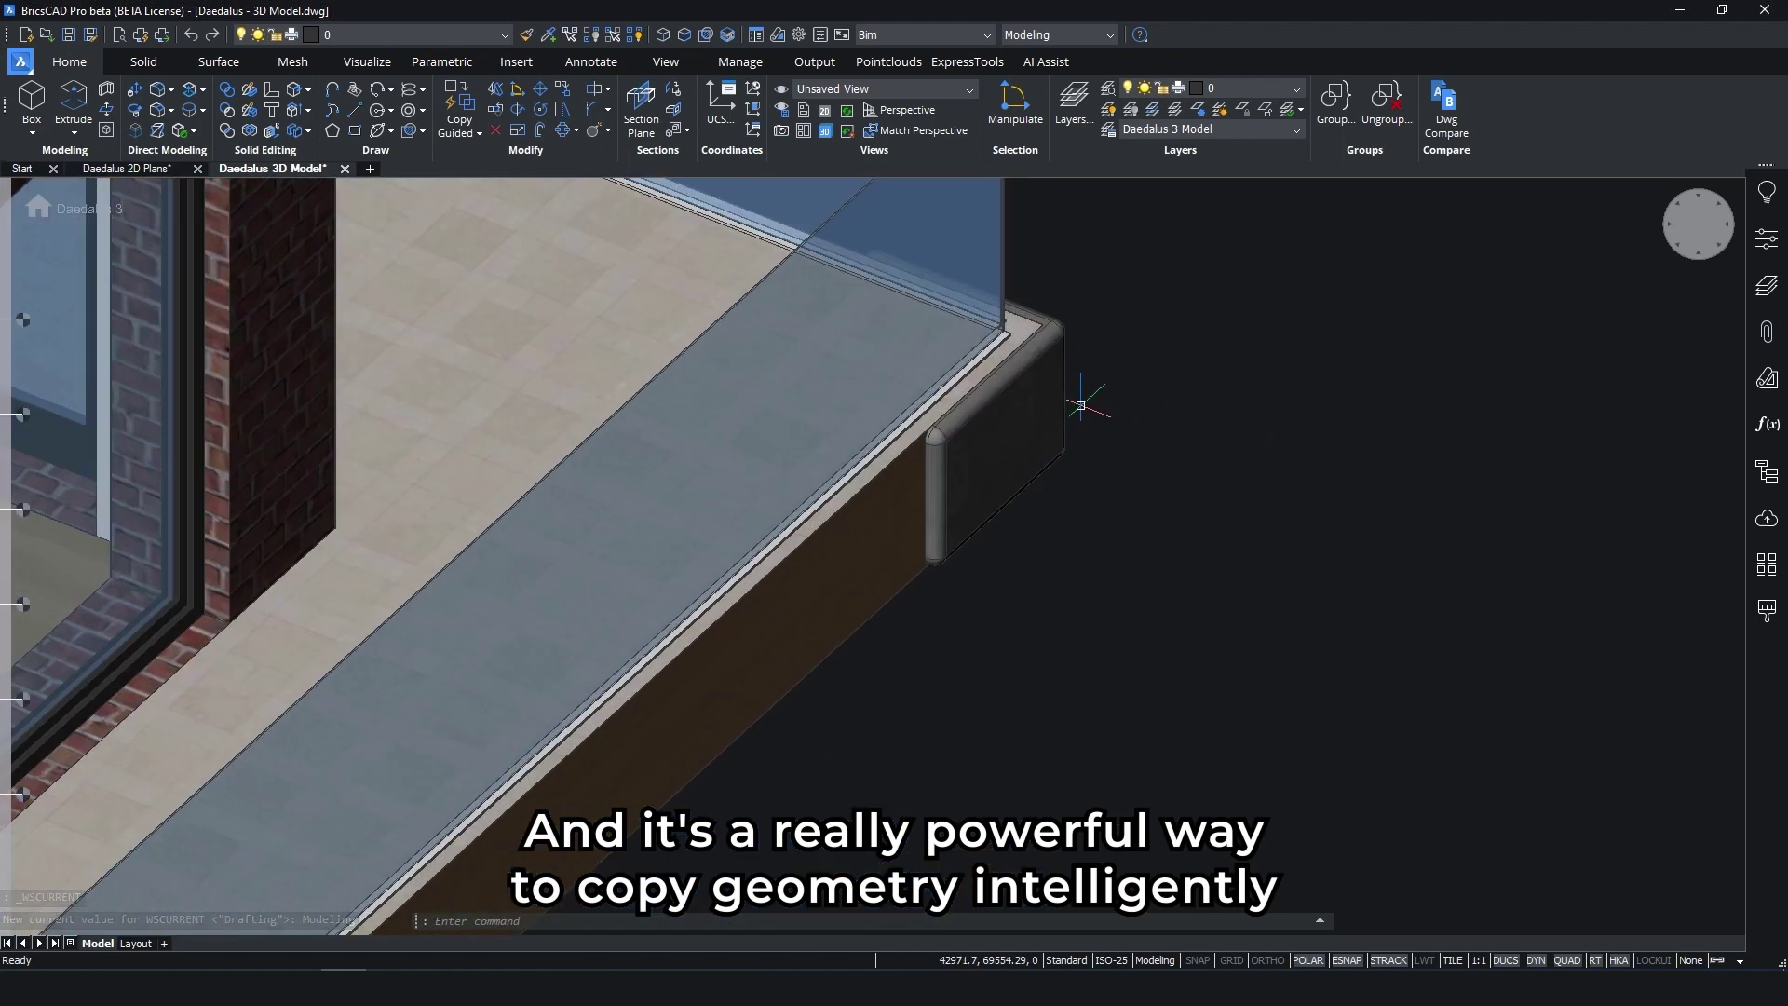
shift+middle_drag(1126, 412, 1134, 403)
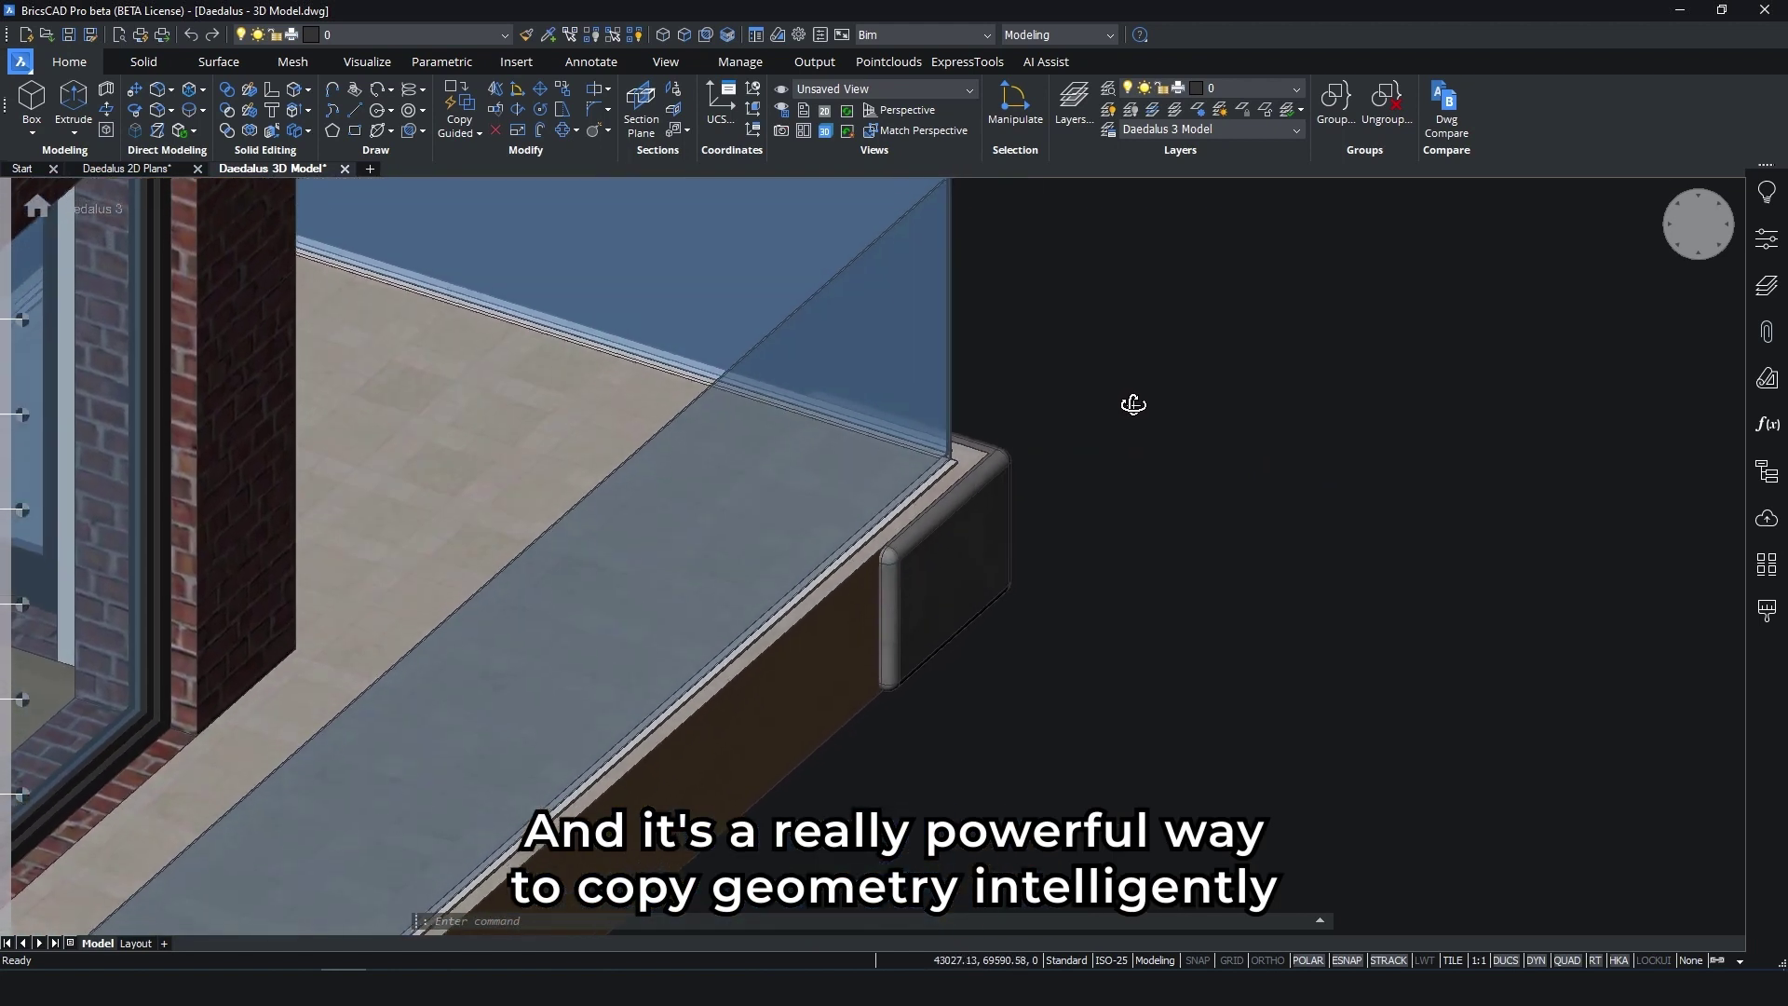
click(1012, 493)
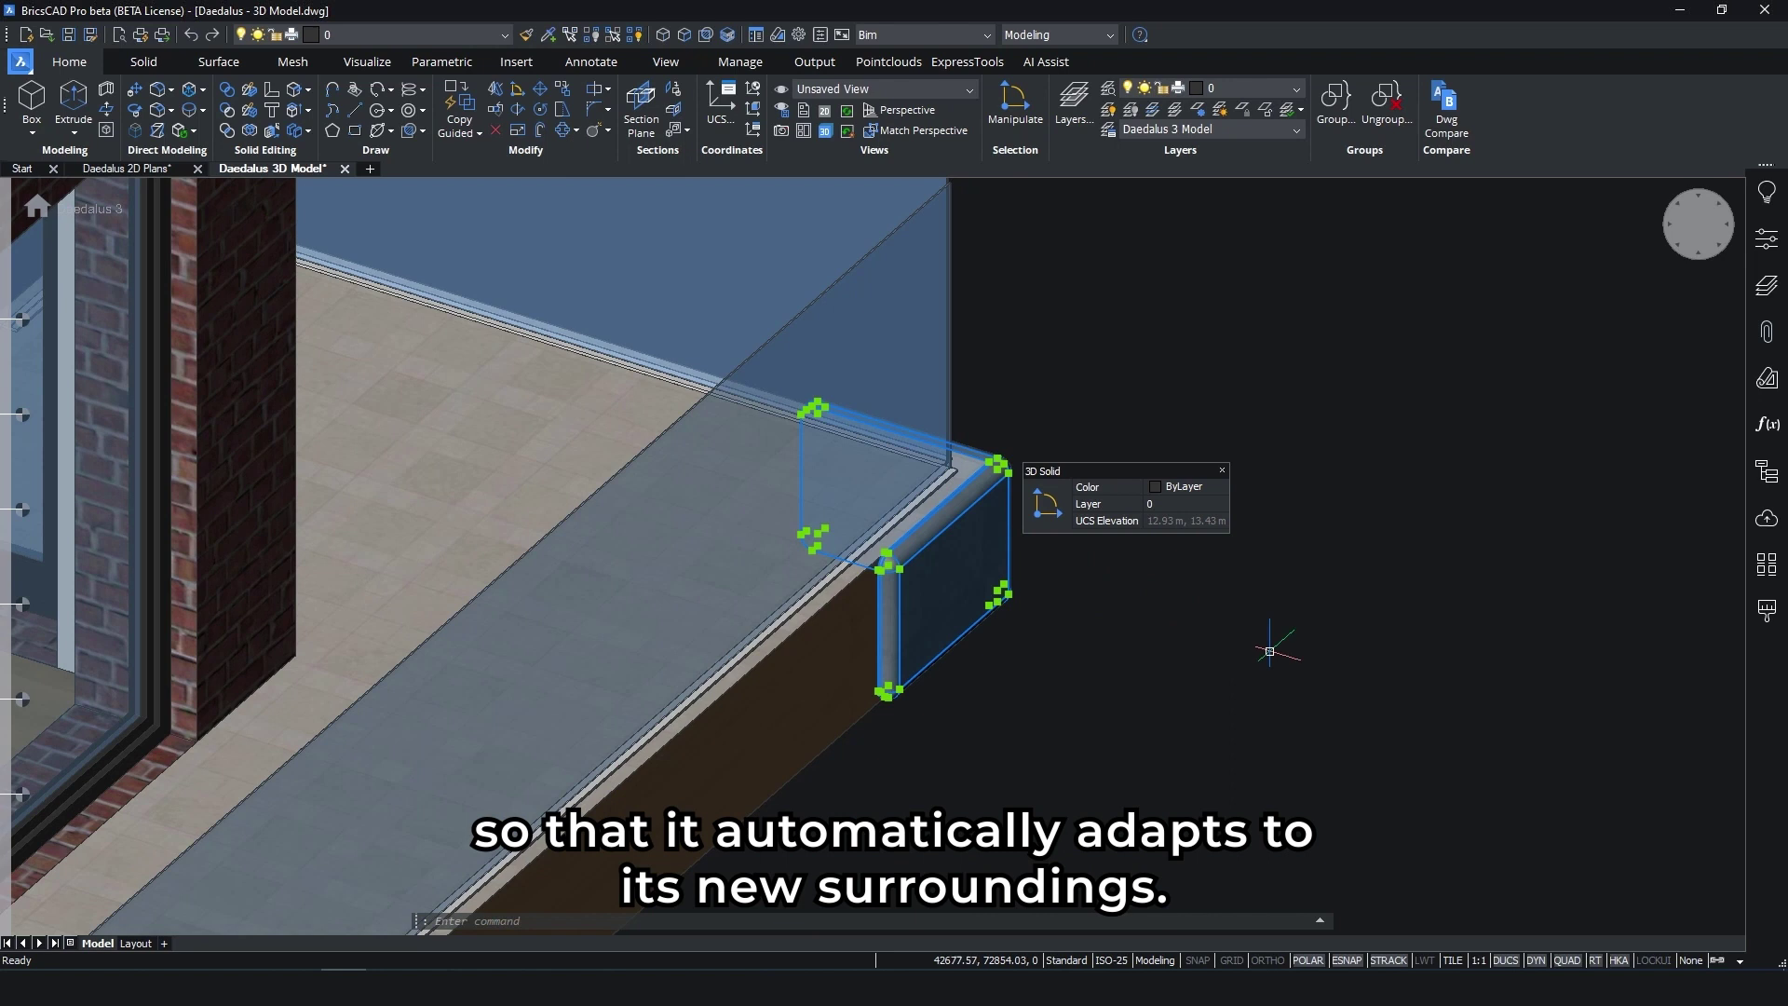
key(Escape)
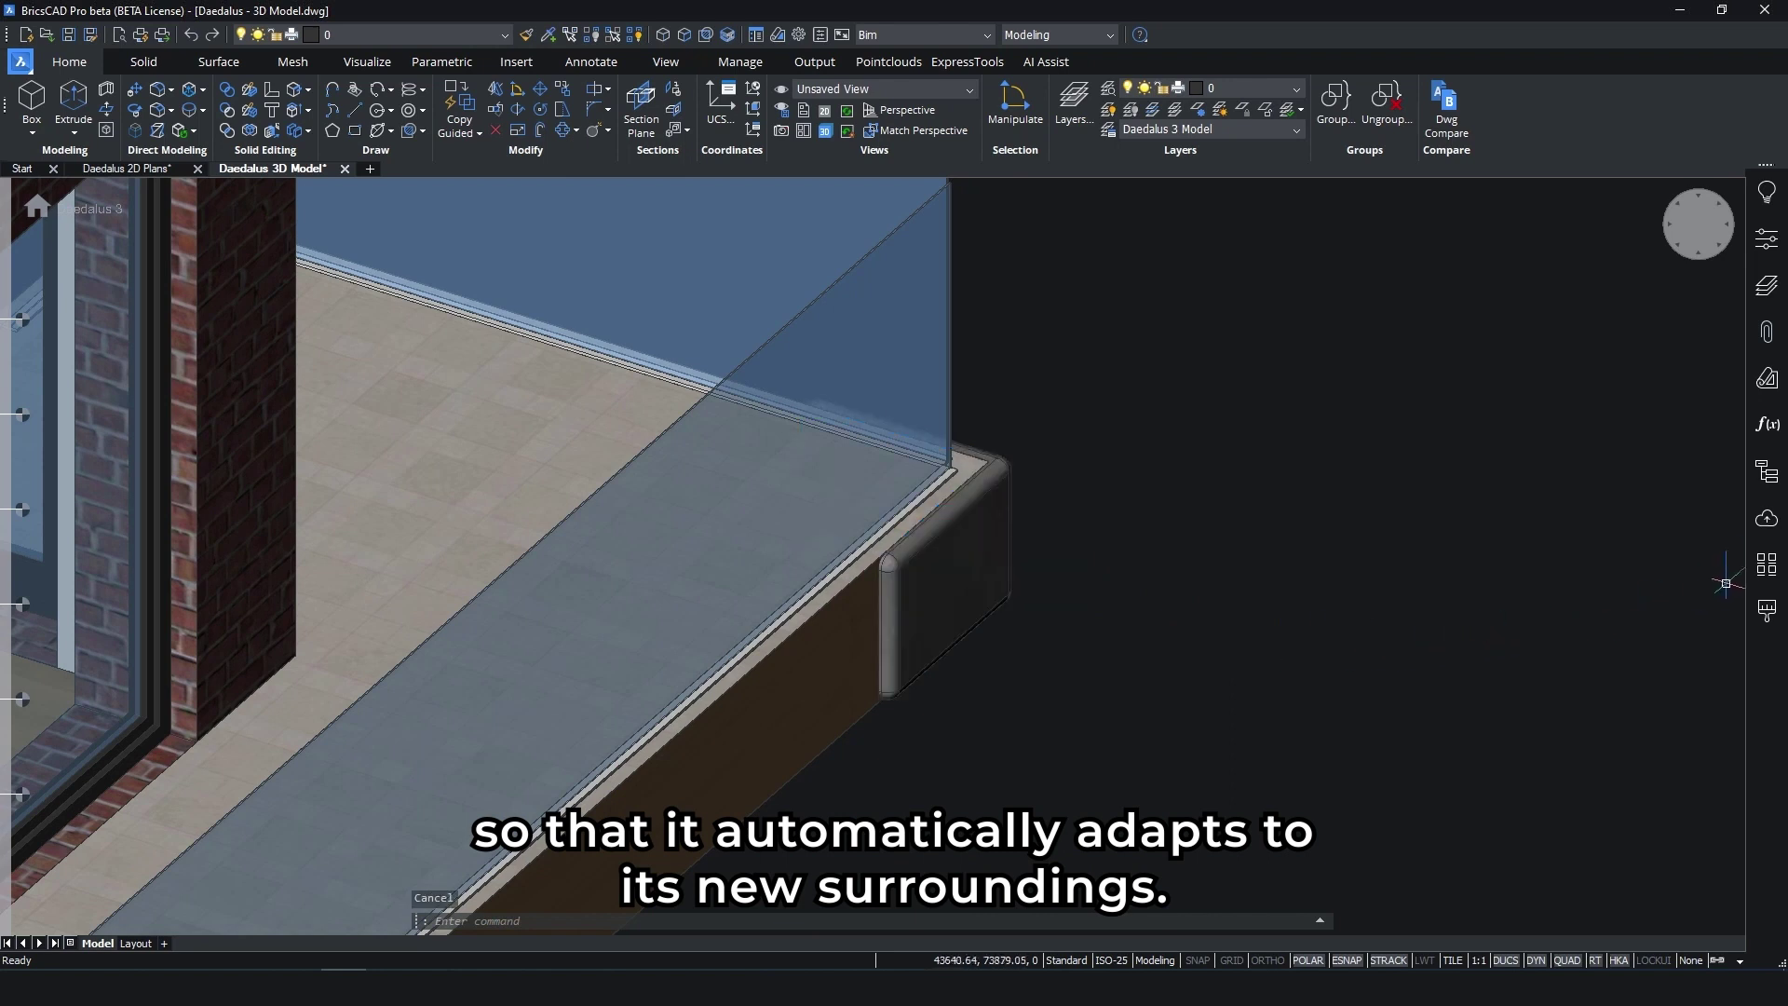
Start CopyGuided from Tool Palettes in 3D mode and select the rounded end-cap face as detail
click(1765, 566)
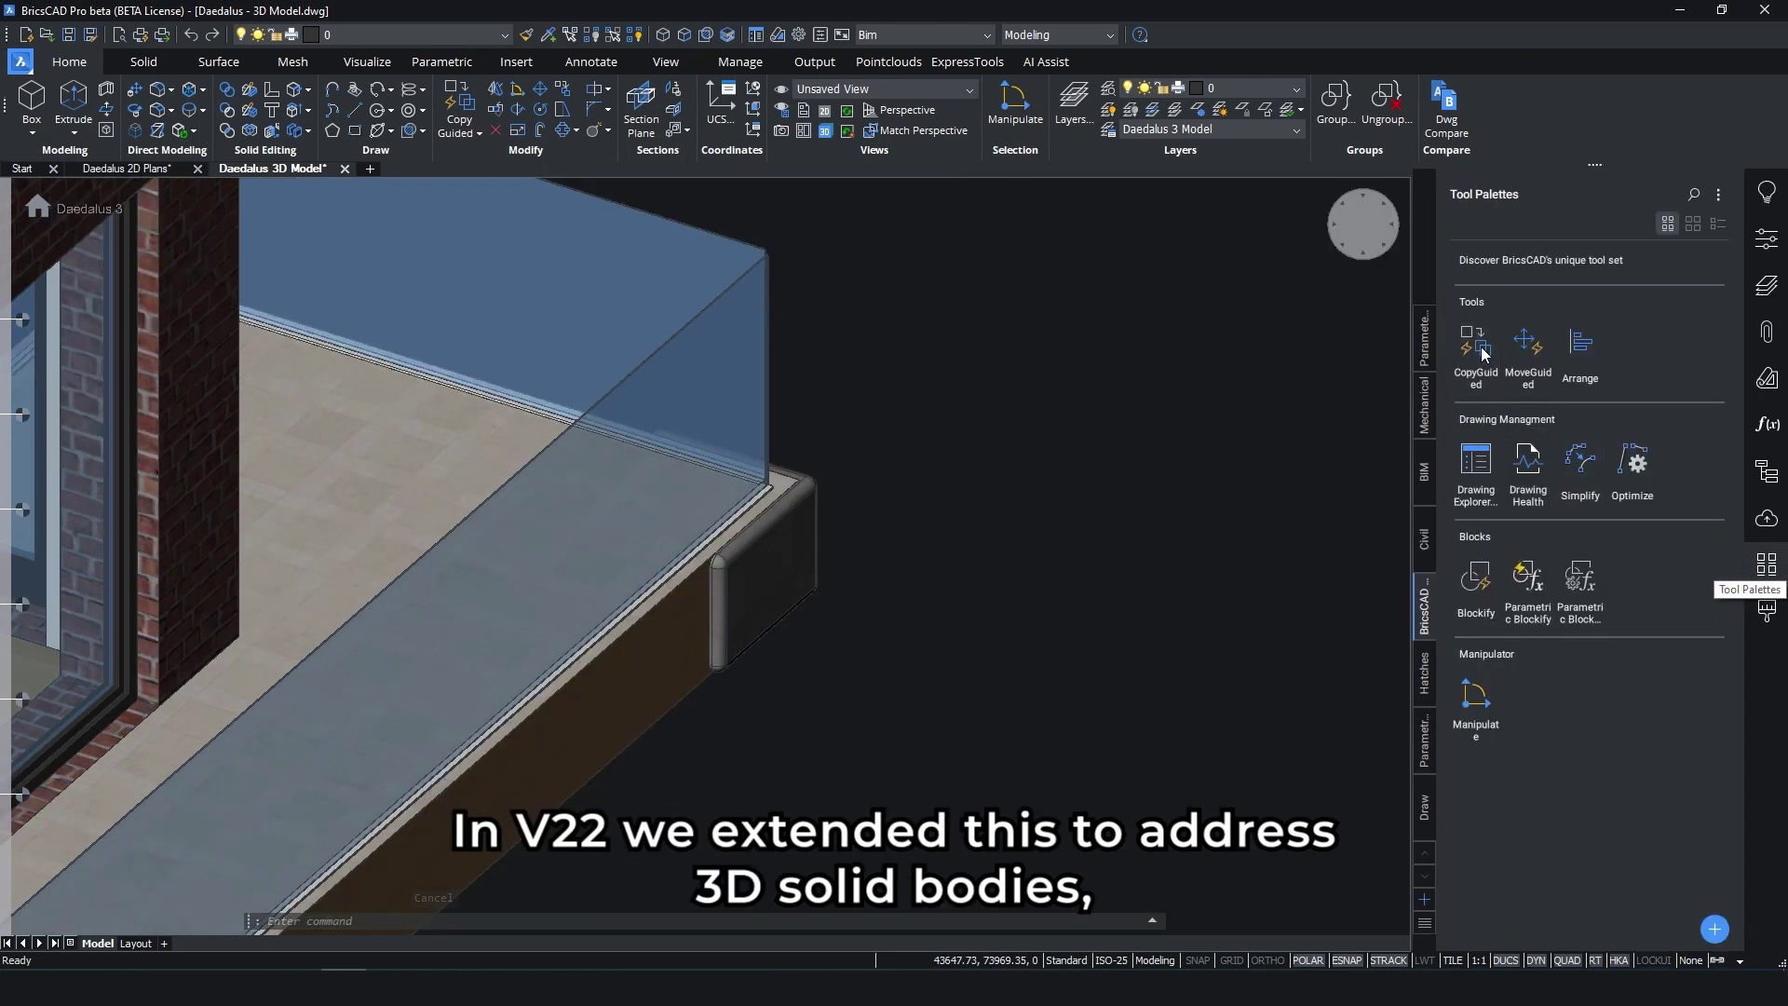
click(1481, 349)
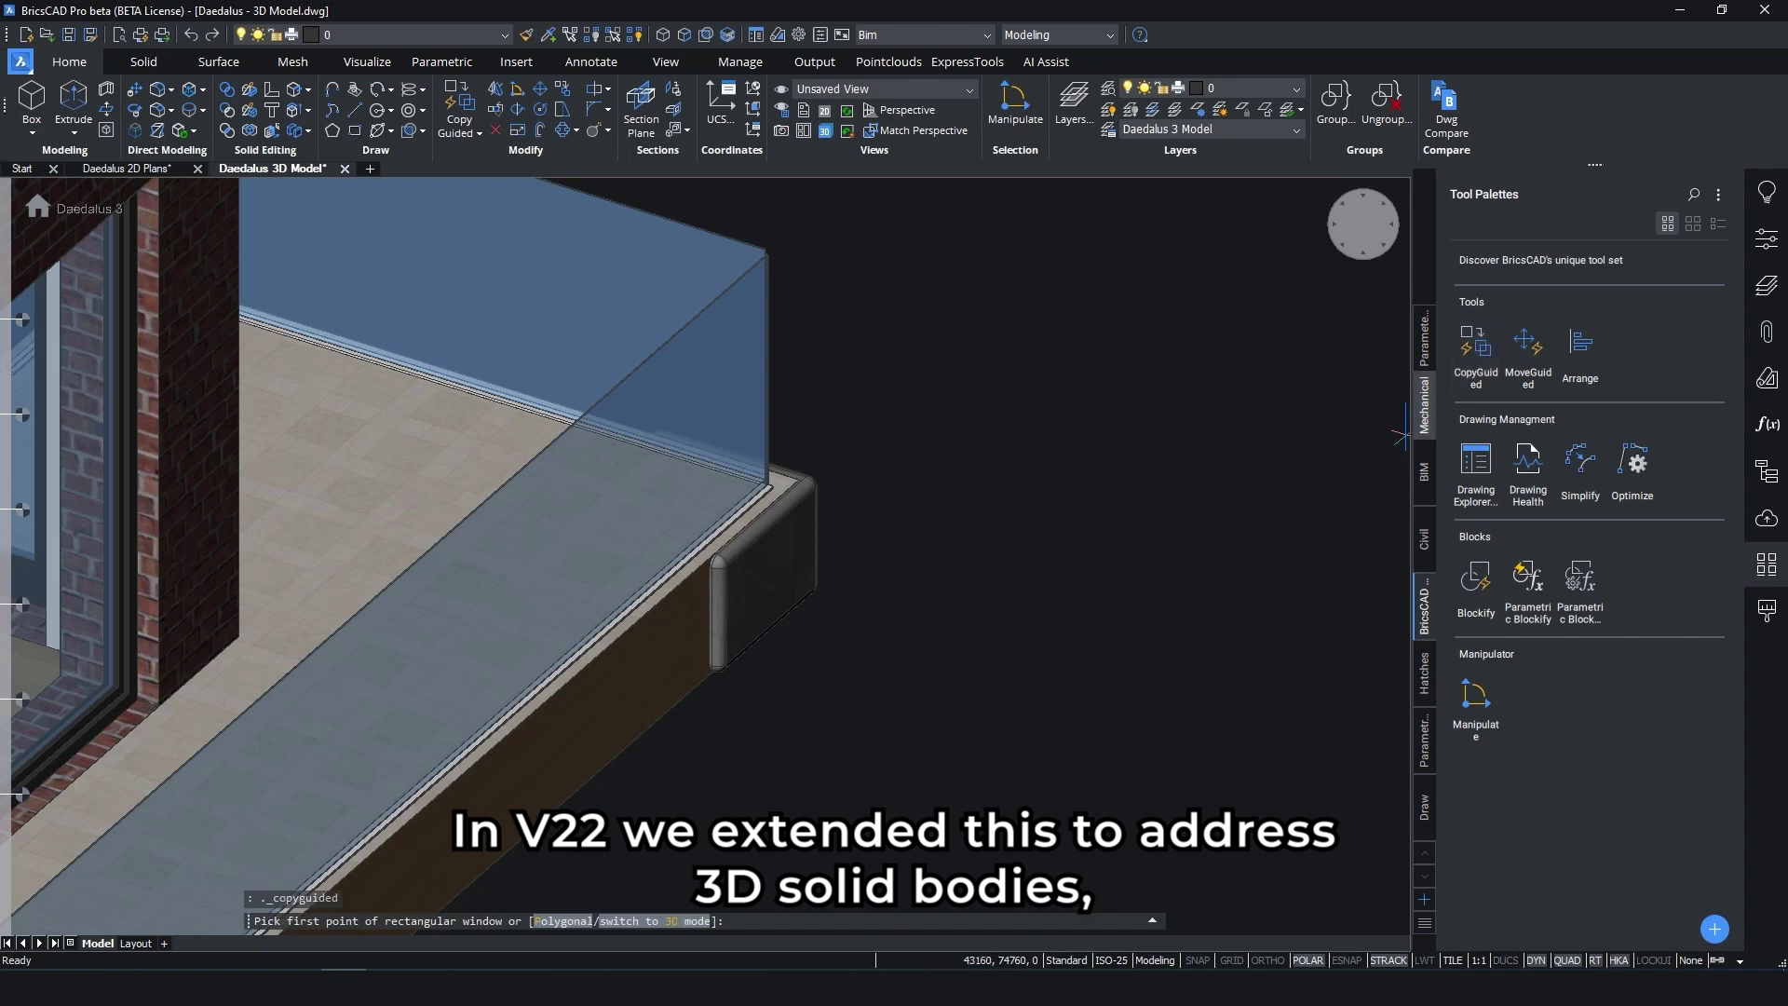
click(668, 921)
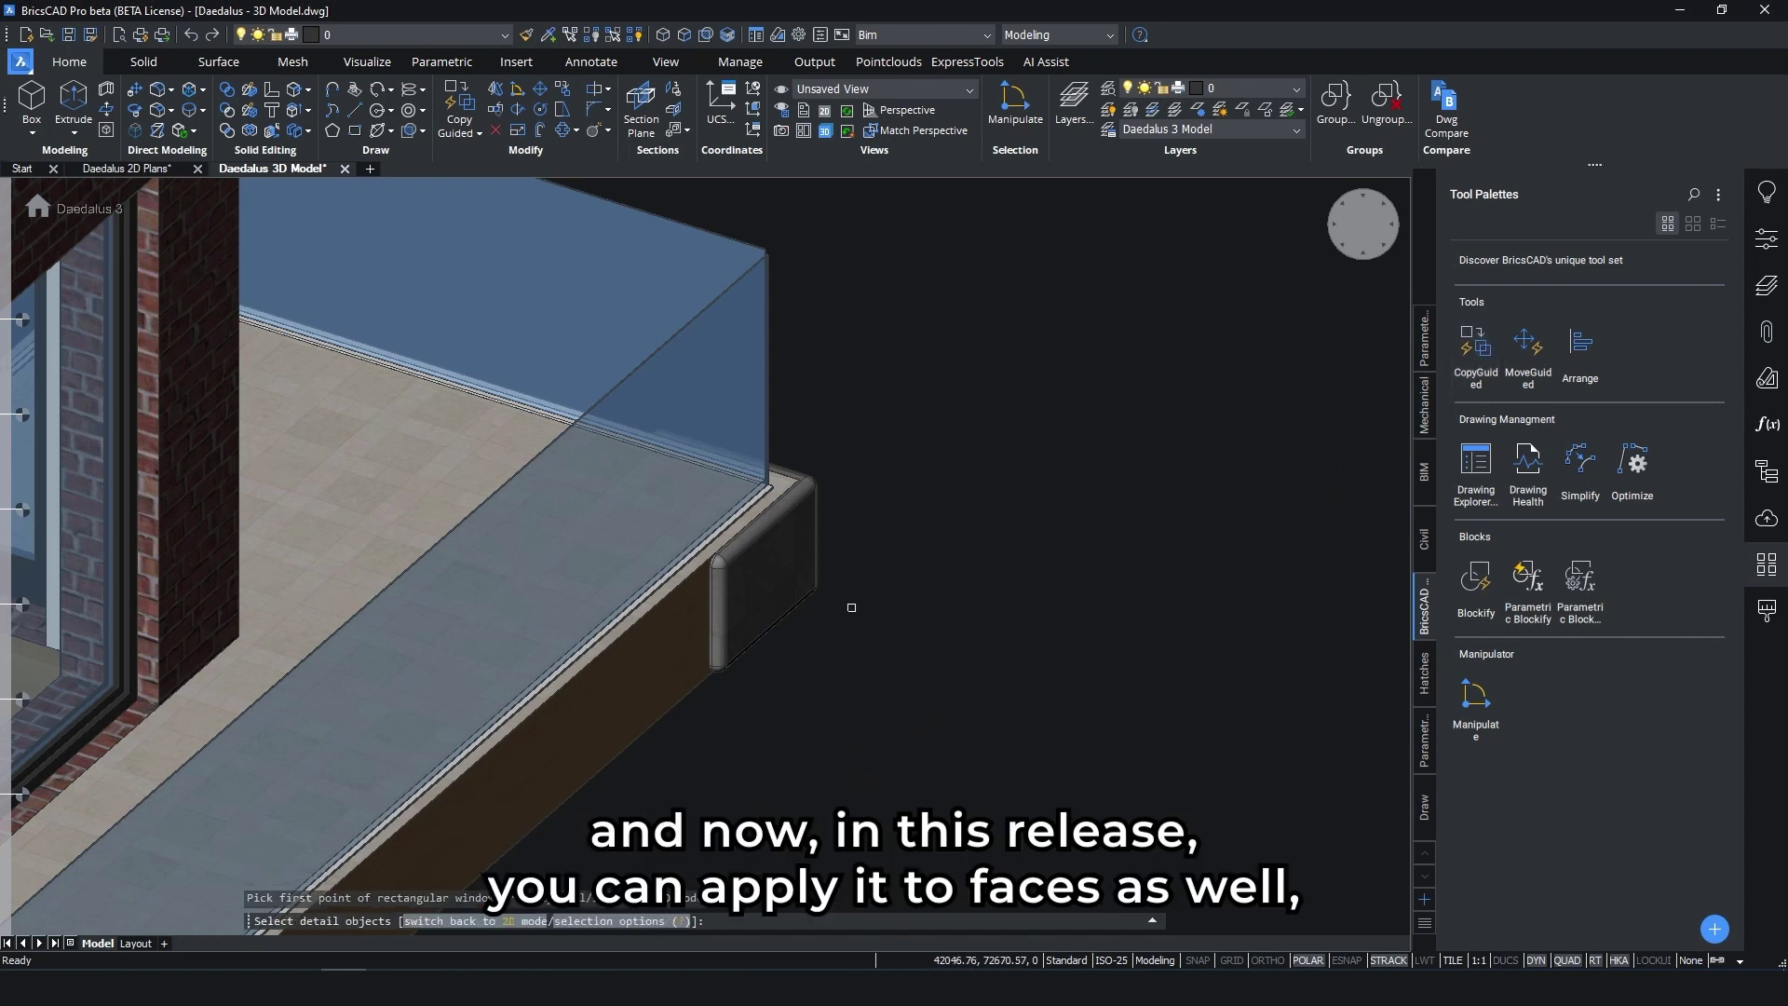
click(816, 531)
key(Return)
Choose the M option and specify the source faces manually for the guided copy
scroll(824, 542, down, 5)
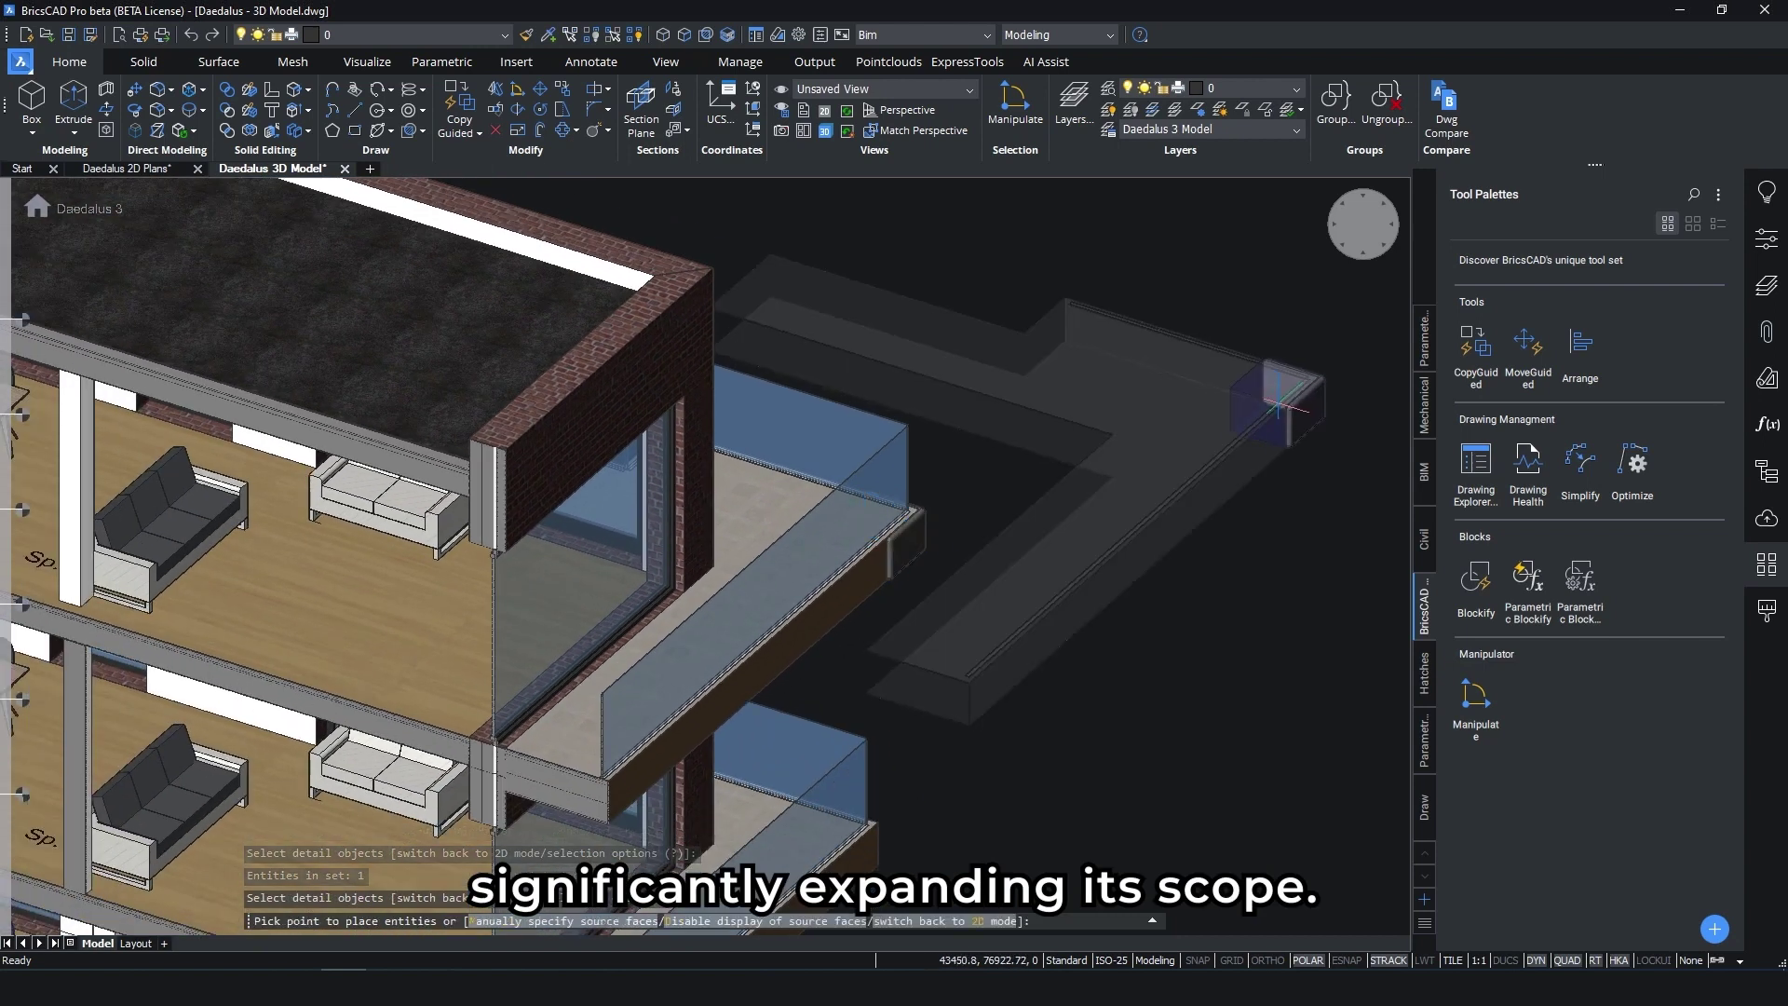
text(m)
key(Return)
scroll(1249, 410, up, 3)
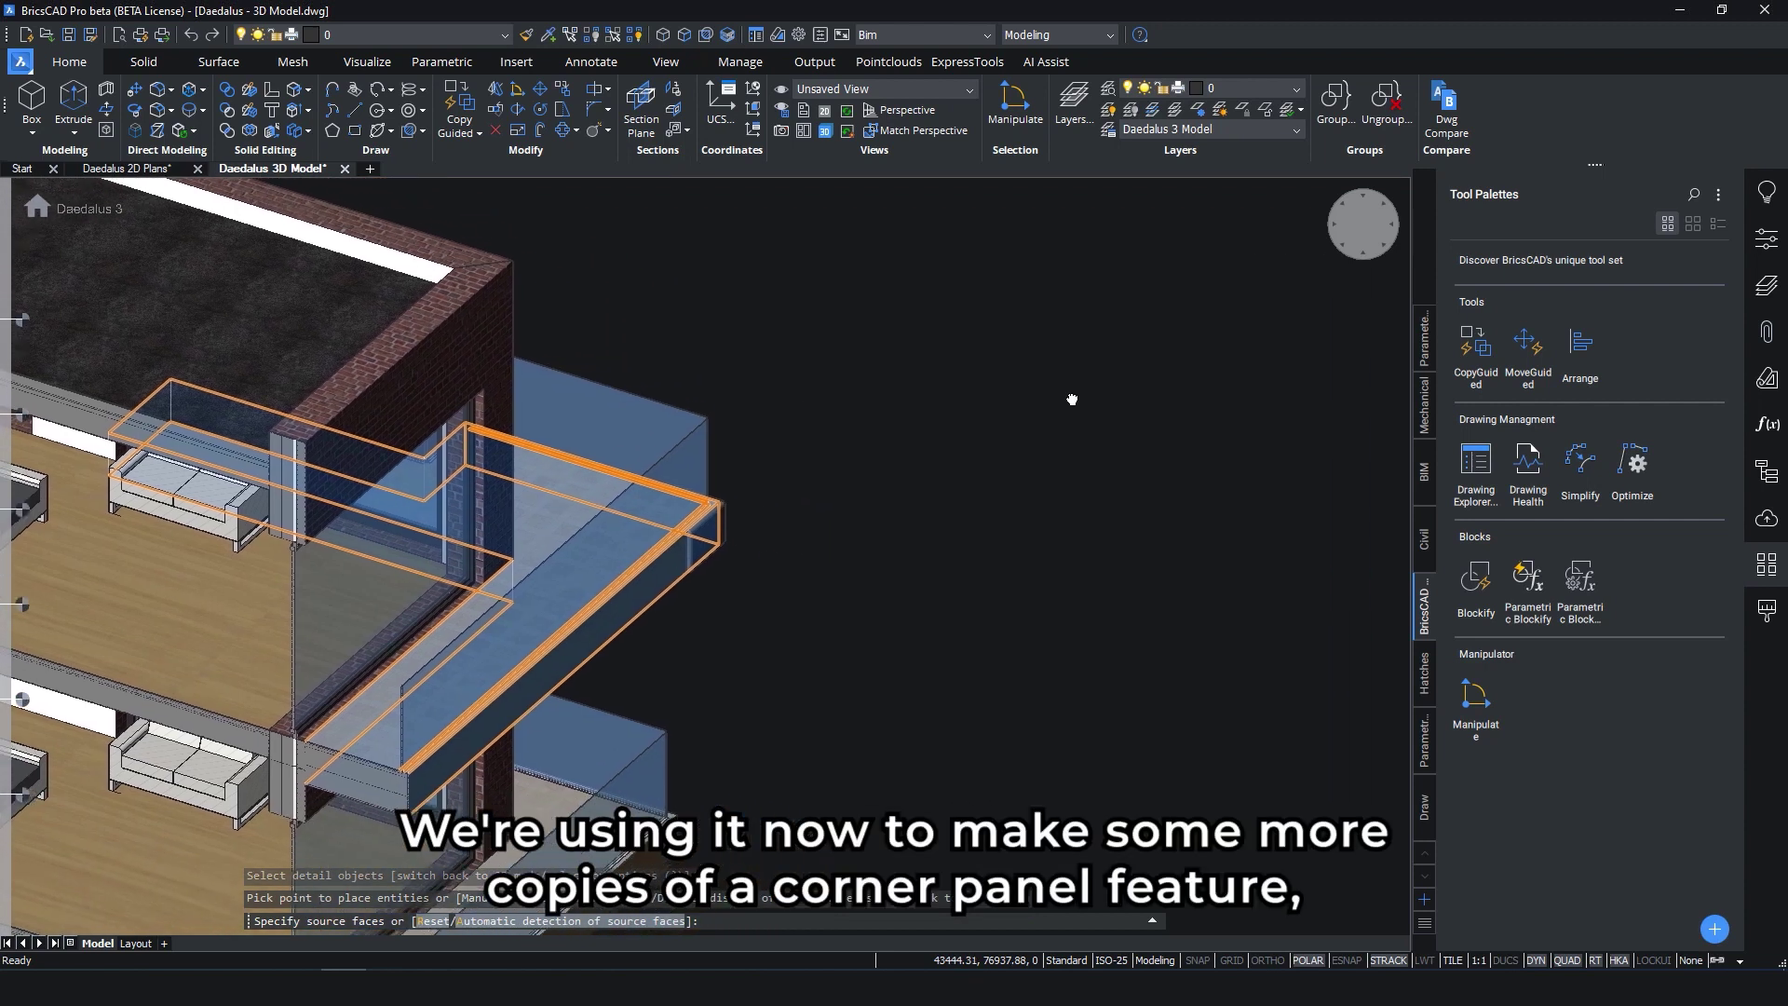
middle_drag(1071, 399, 945, 328)
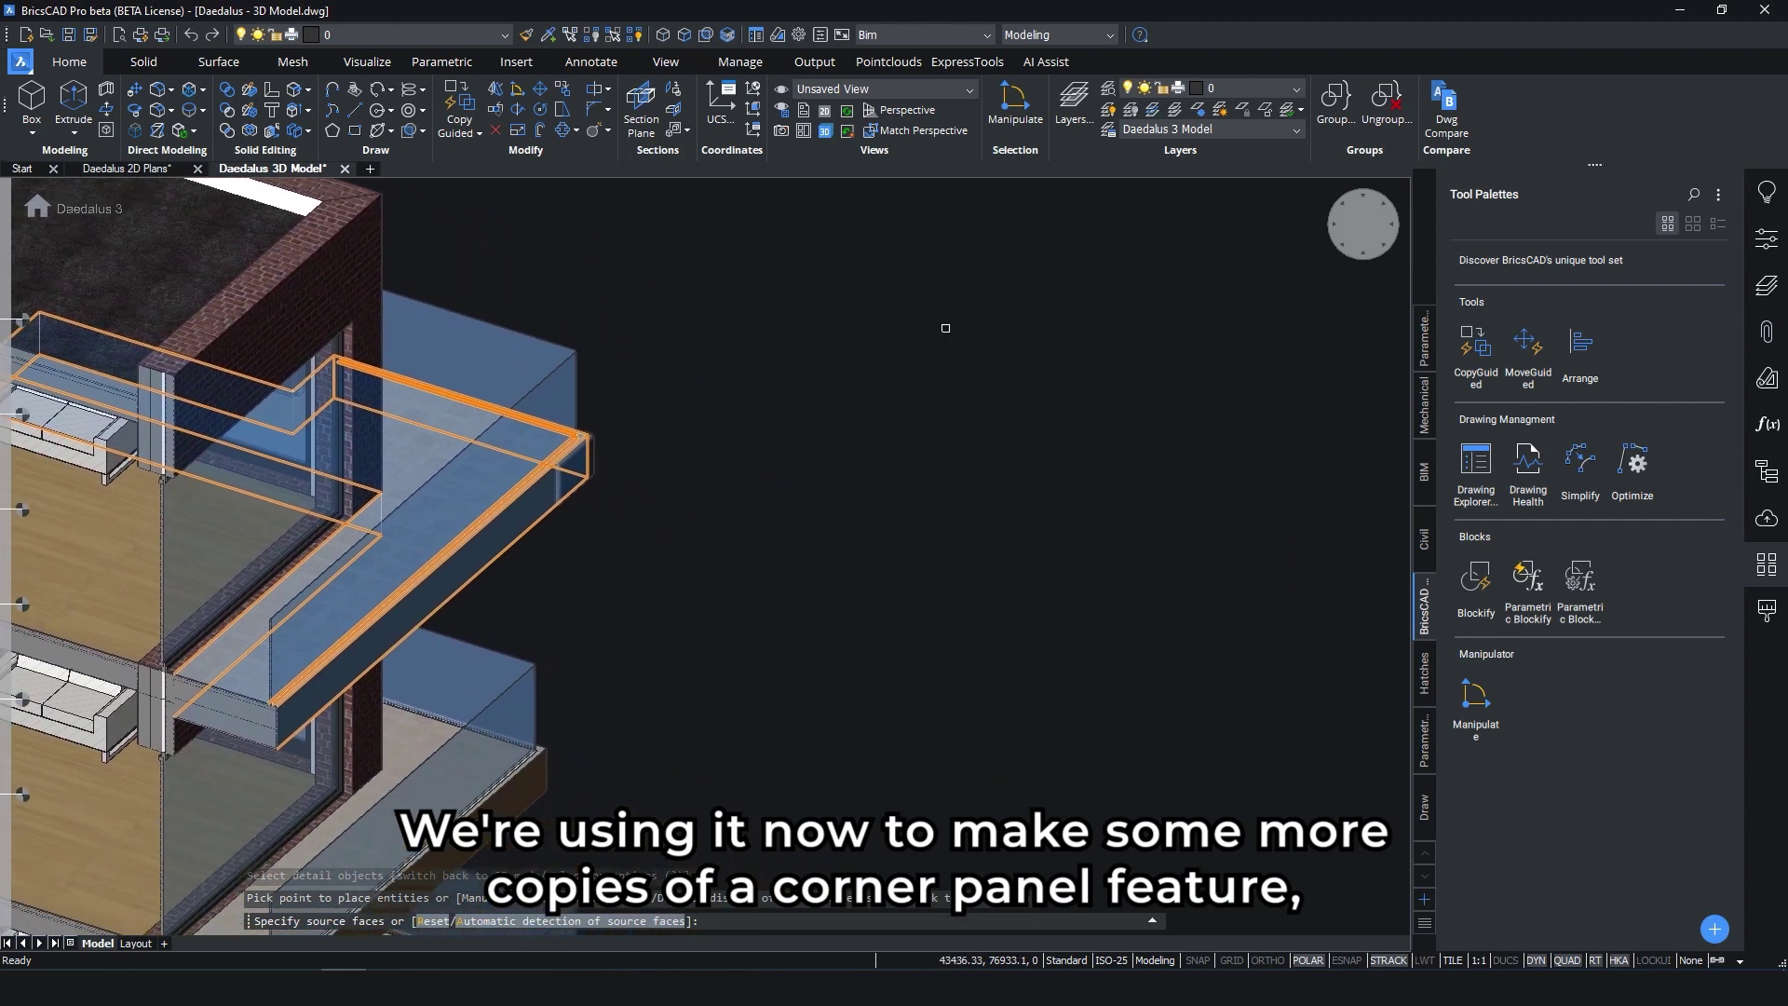
click(434, 922)
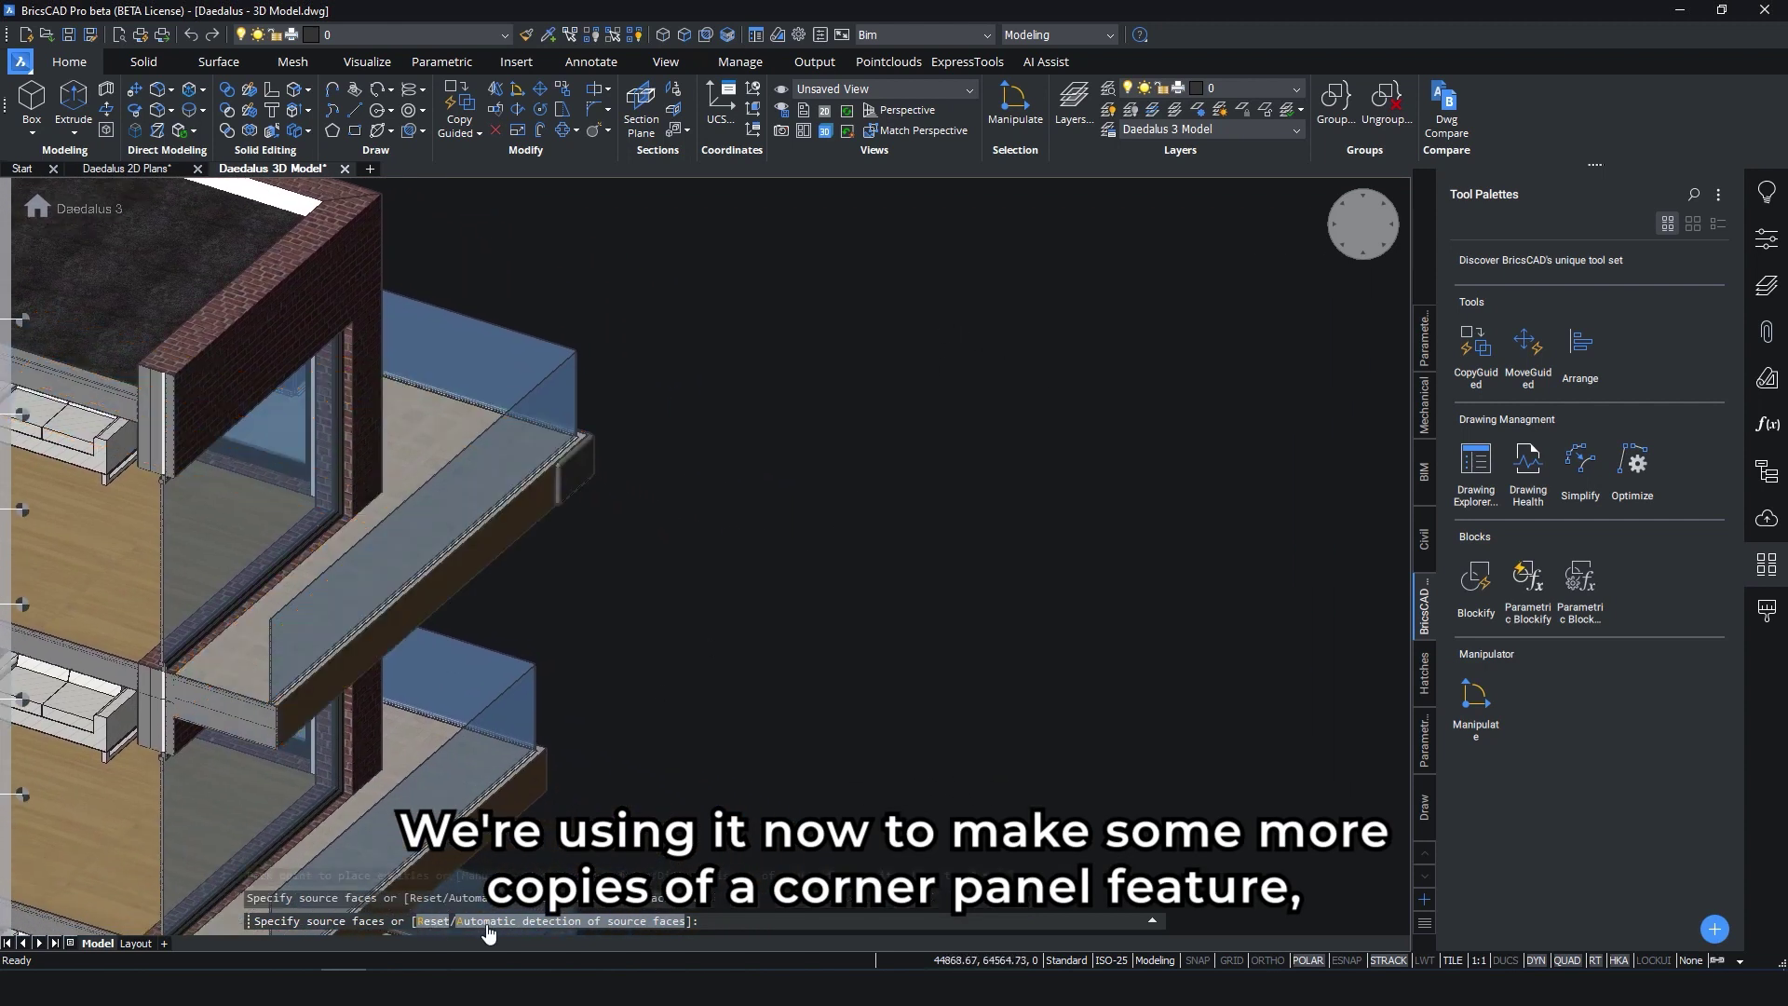
click(651, 922)
key(Return)
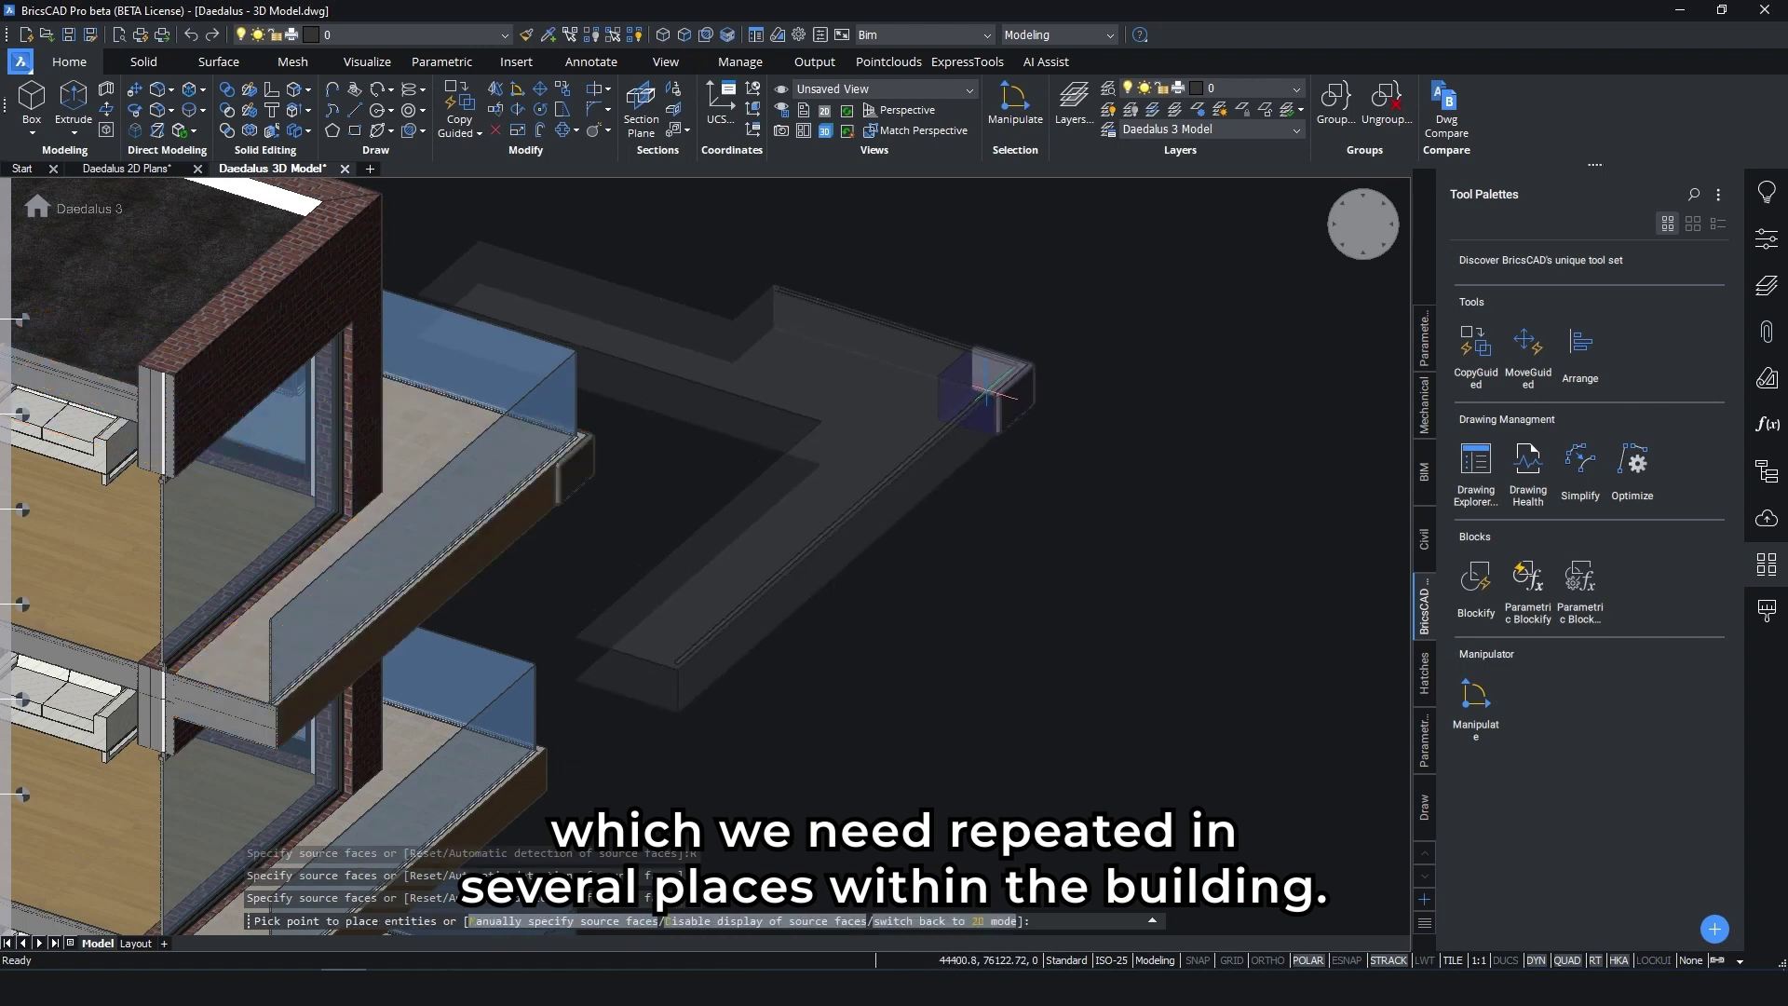
Place three copies of the corner panel at further balcony corners, then end the command
scroll(928, 588, down, 3)
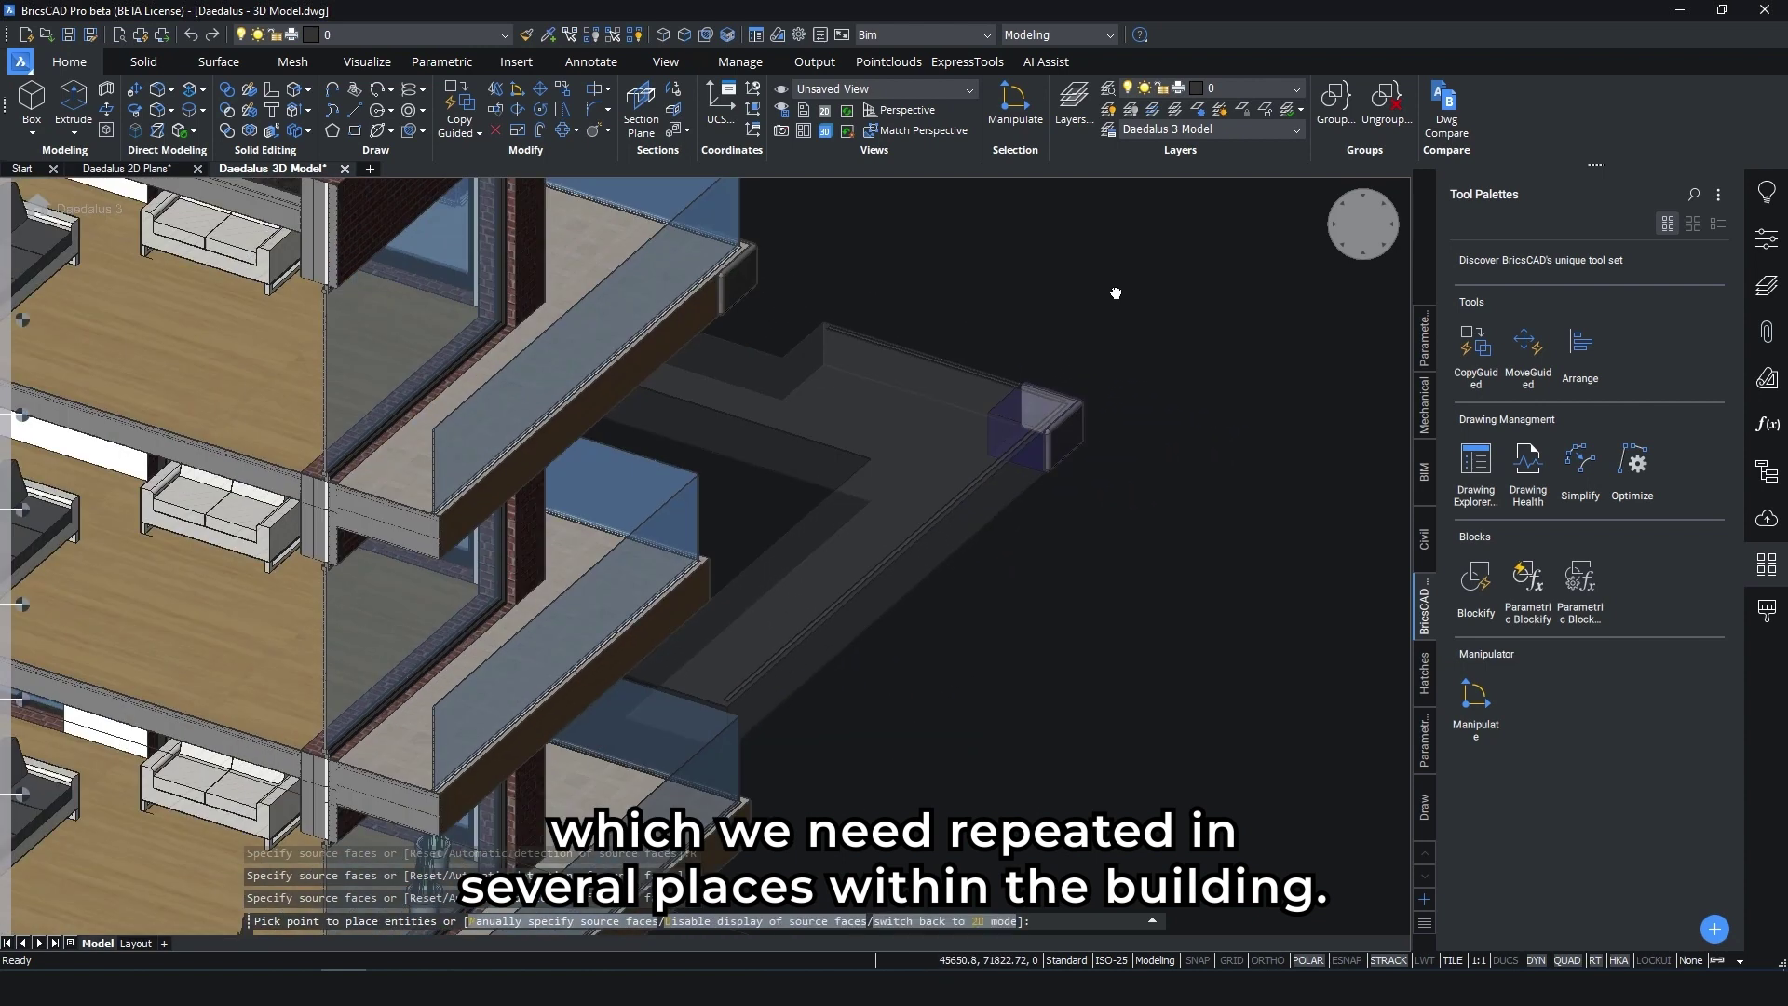
scroll(1050, 419, up, 3)
click(776, 396)
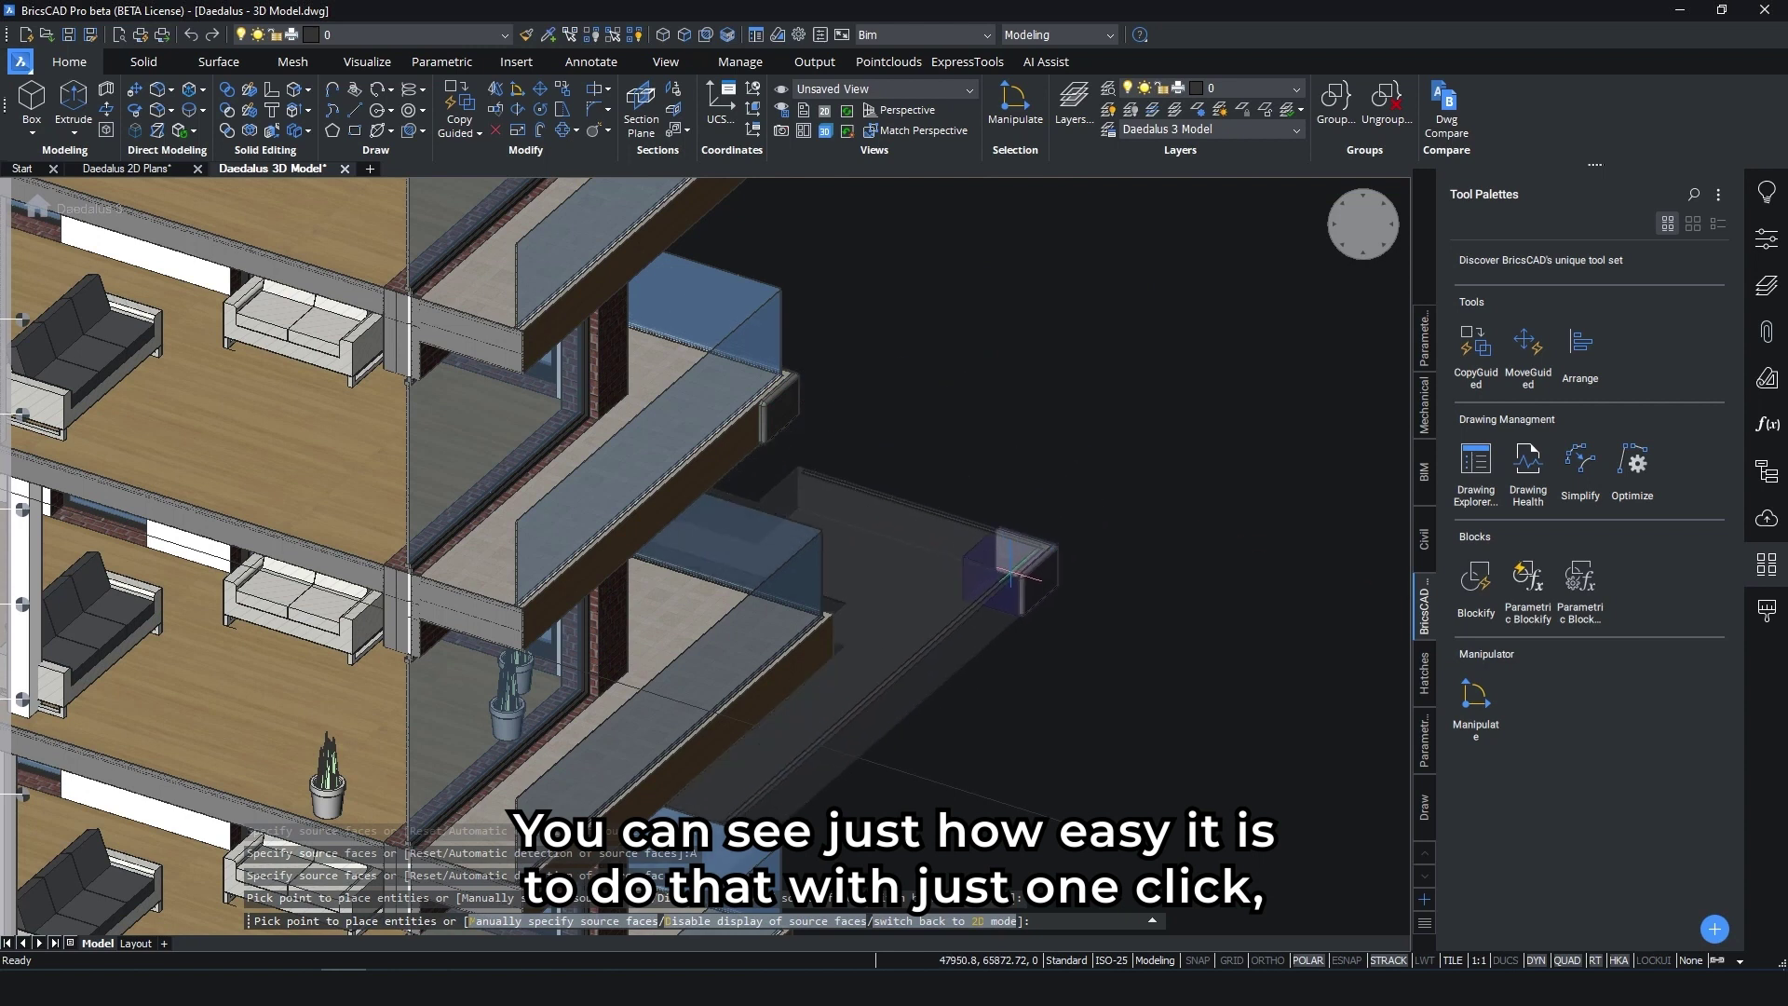
click(833, 640)
middle_drag(1157, 663, 1125, 180)
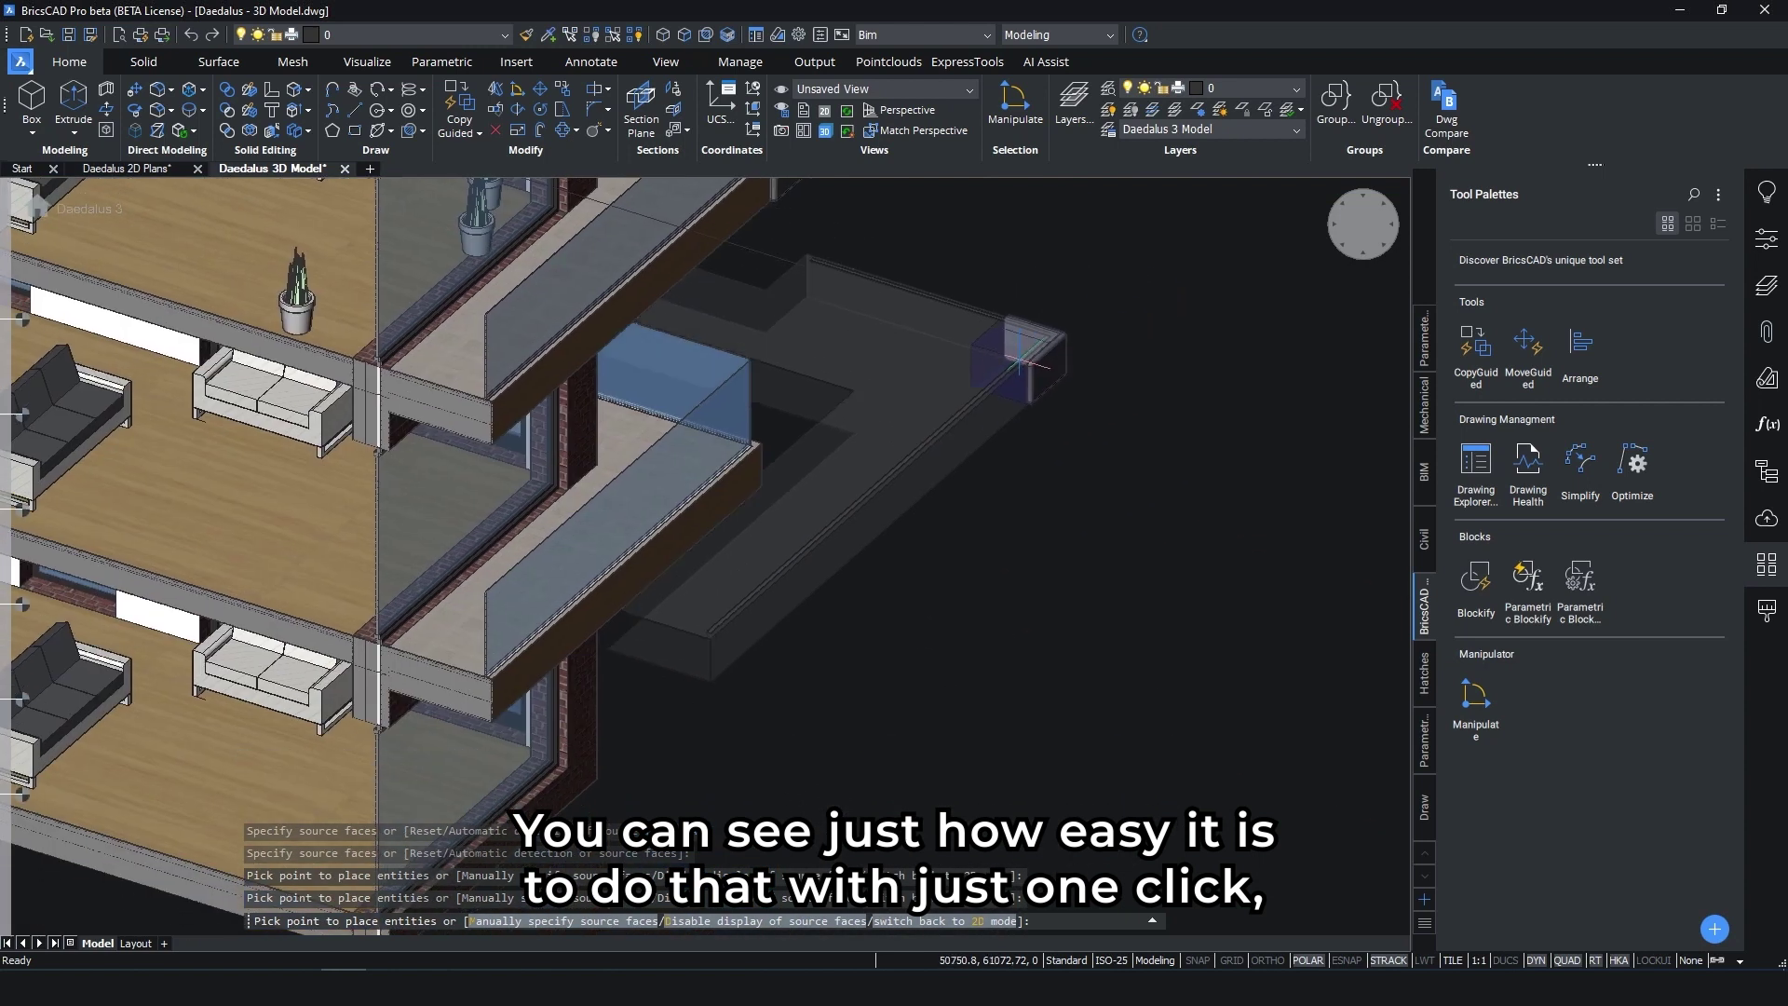
click(753, 475)
key(Escape)
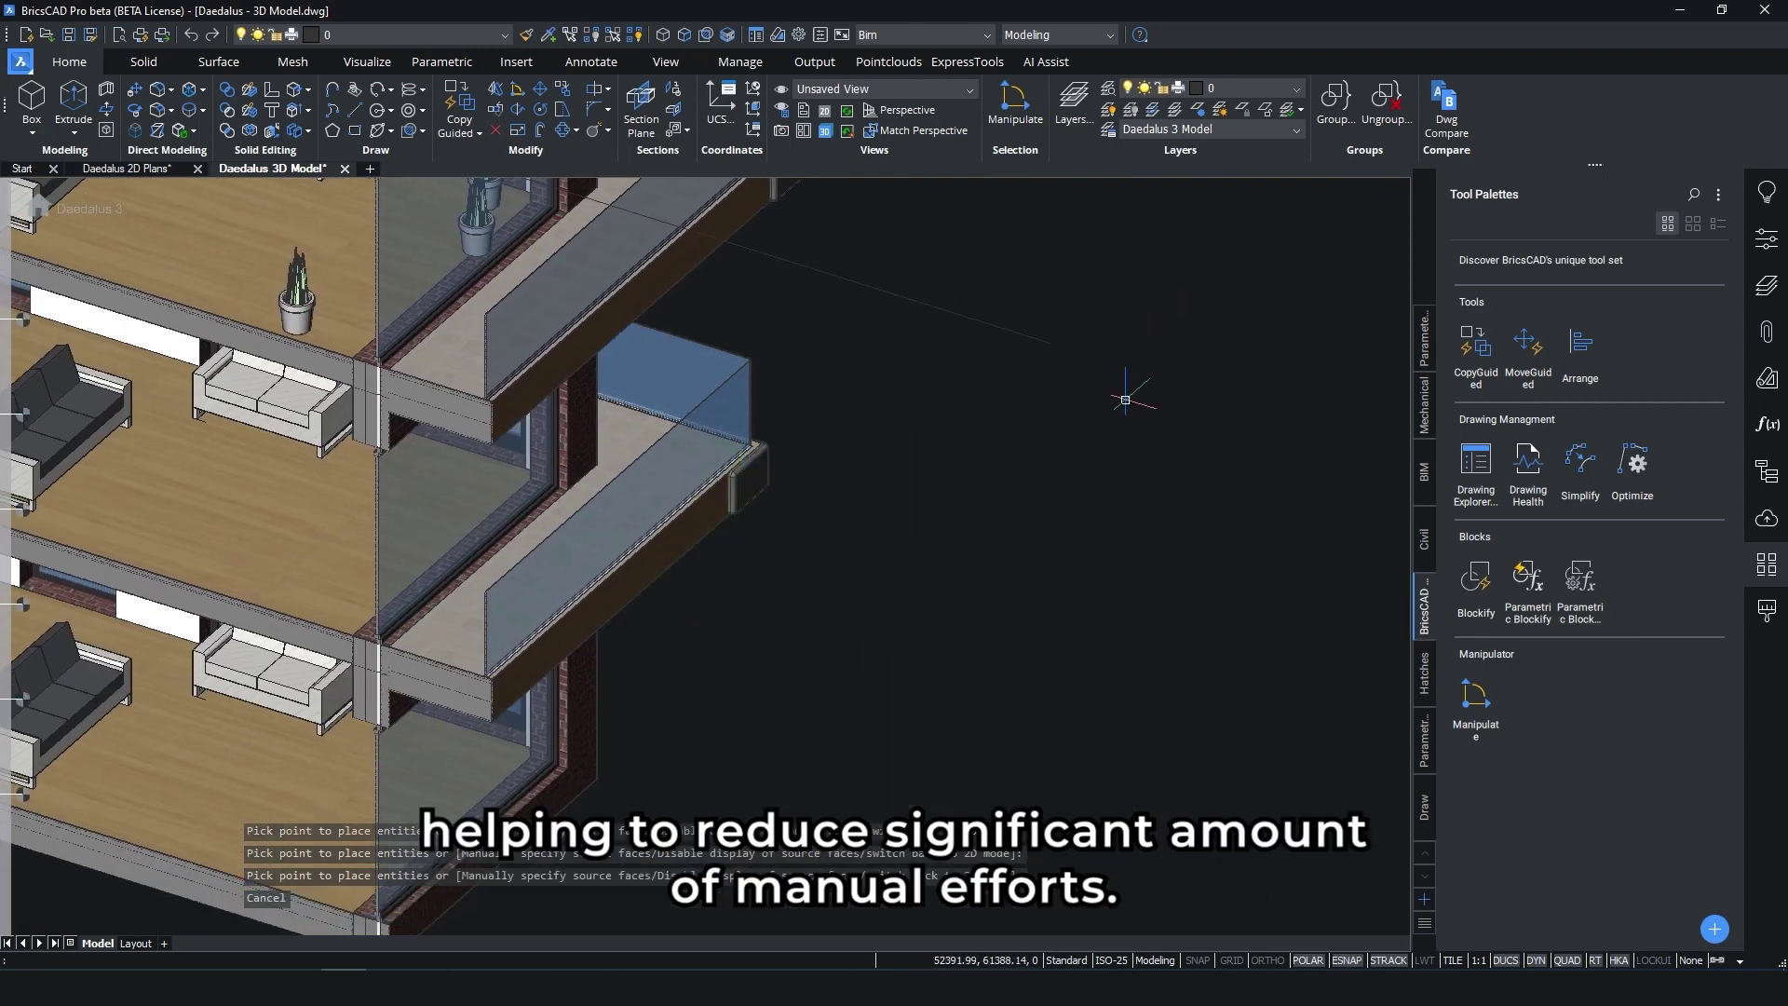
middle_drag(1014, 330, 1012, 405)
scroll(777, 461, up, 6)
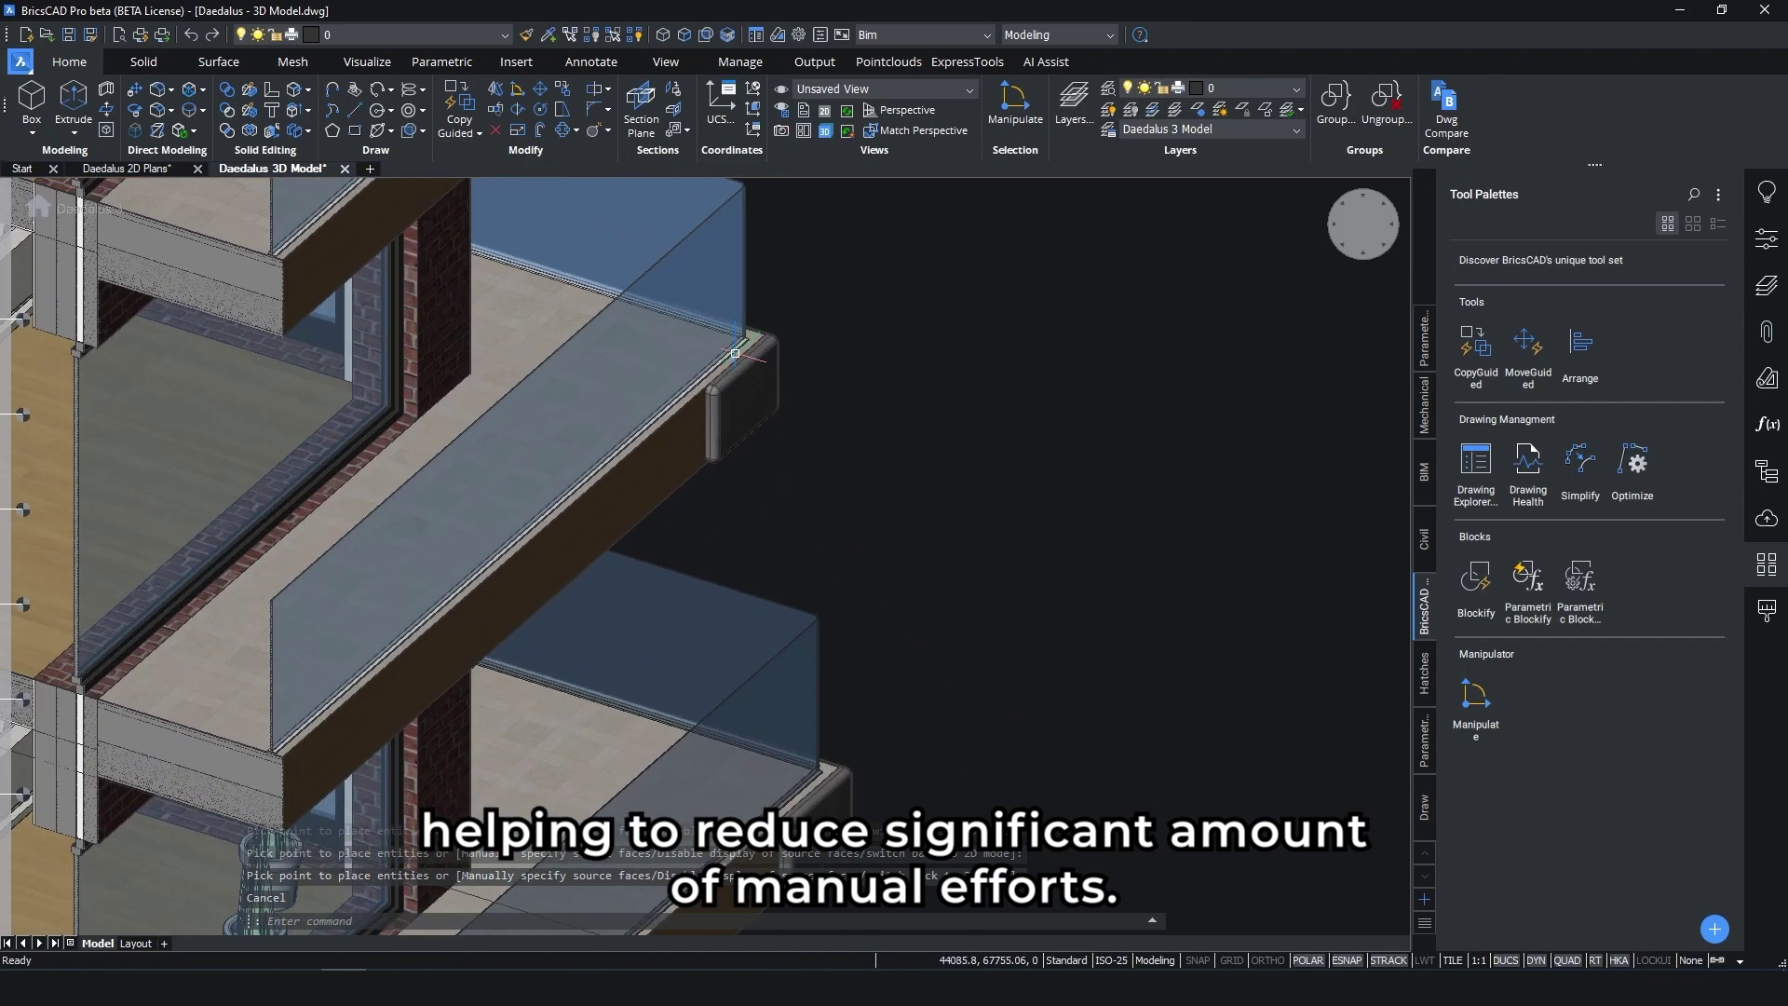